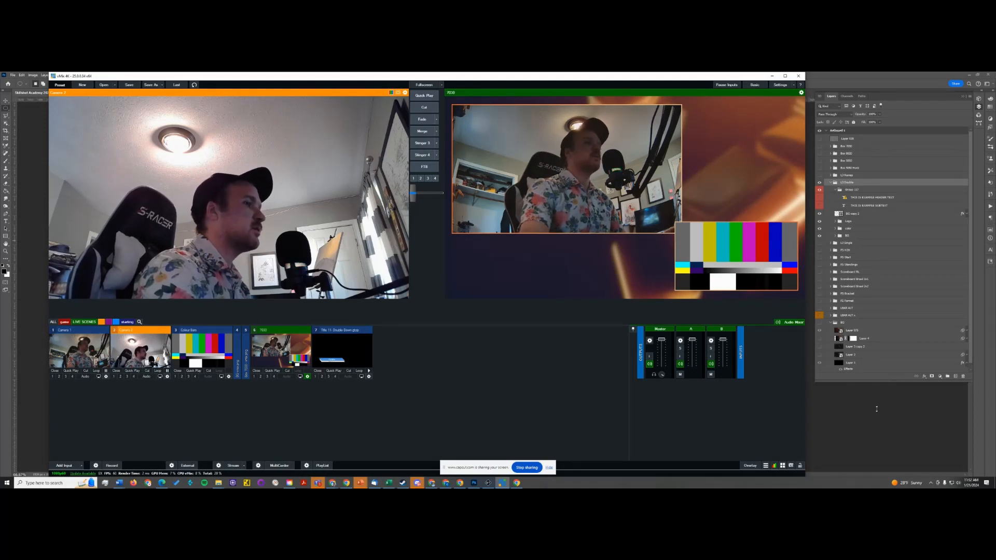
- Switch to Photoshop, make the lower third's example header and subtext layers visible, and return to vMix
left_click(549, 467)
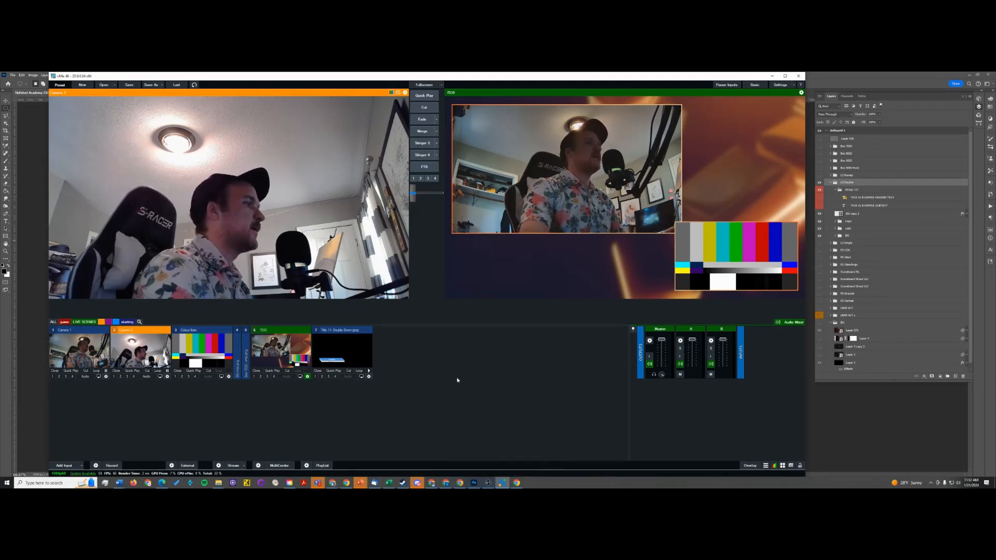
left_click(899, 413)
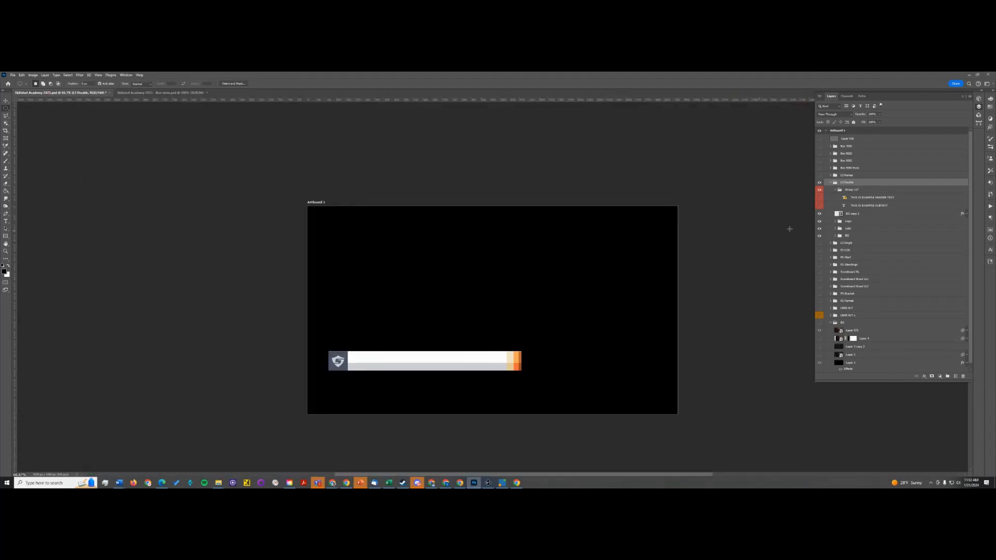
left_click(819, 206)
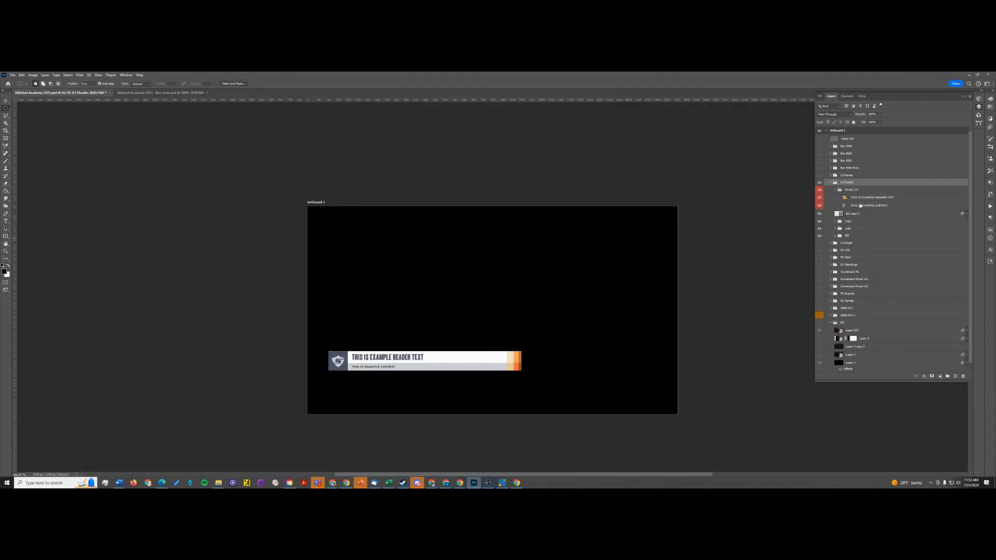
key("alt+Tab")
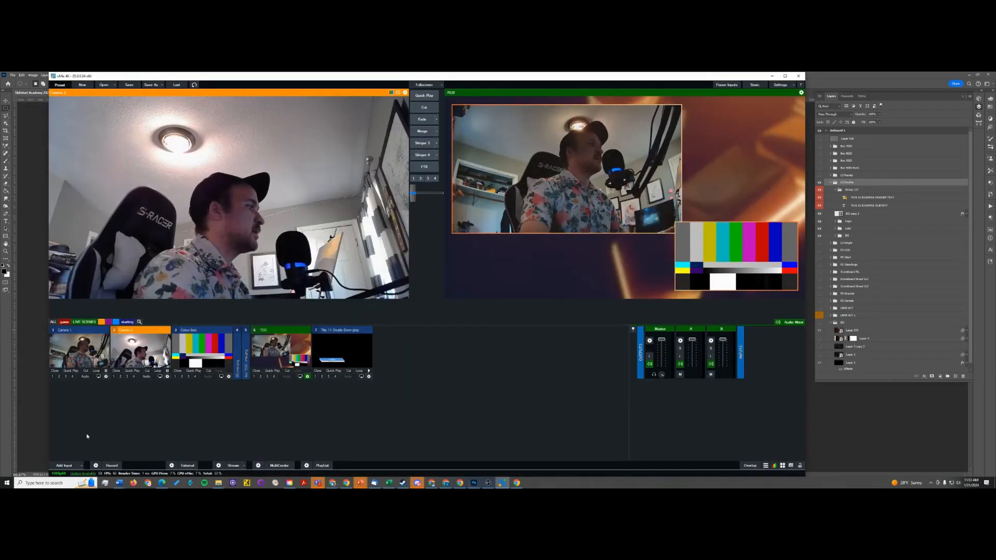
- Add the L3 Double - basic.png image from the recent files as a new vMix input
left_click(64, 465)
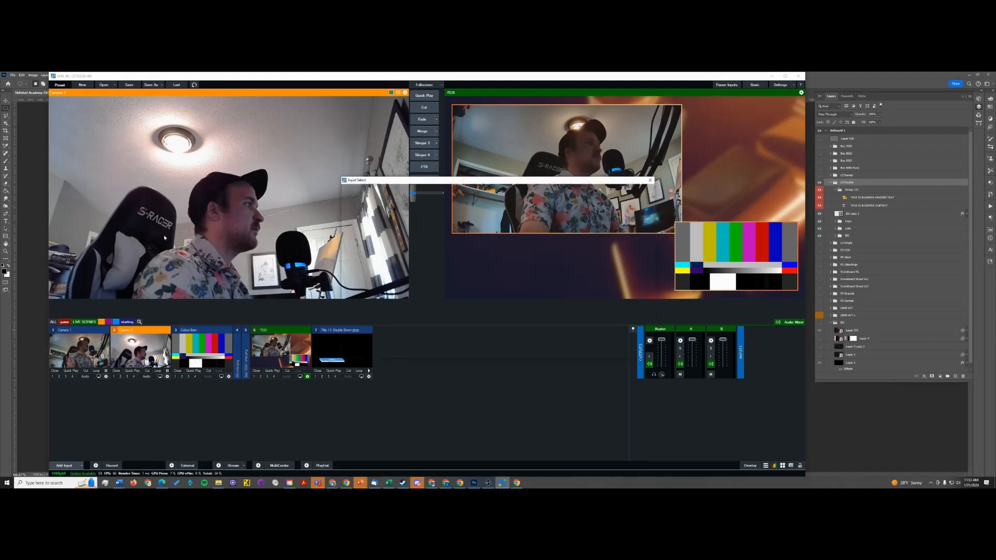
left_click(358, 266)
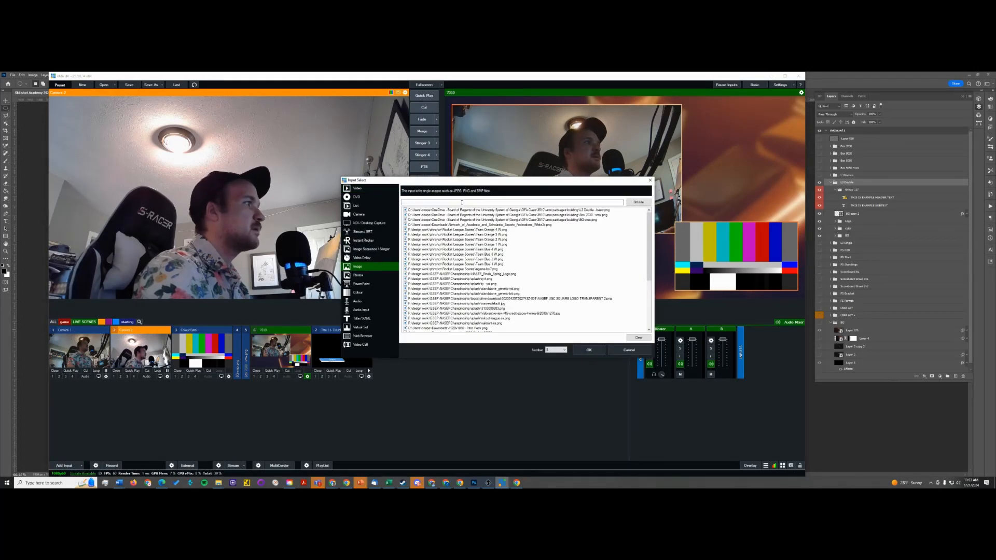
left_click(638, 202)
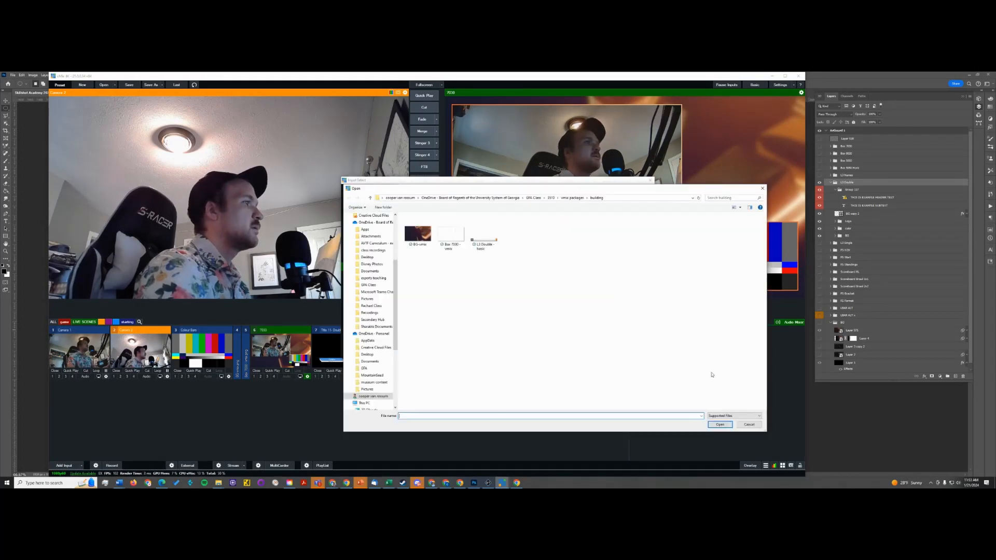
key("Escape")
left_click(496, 210)
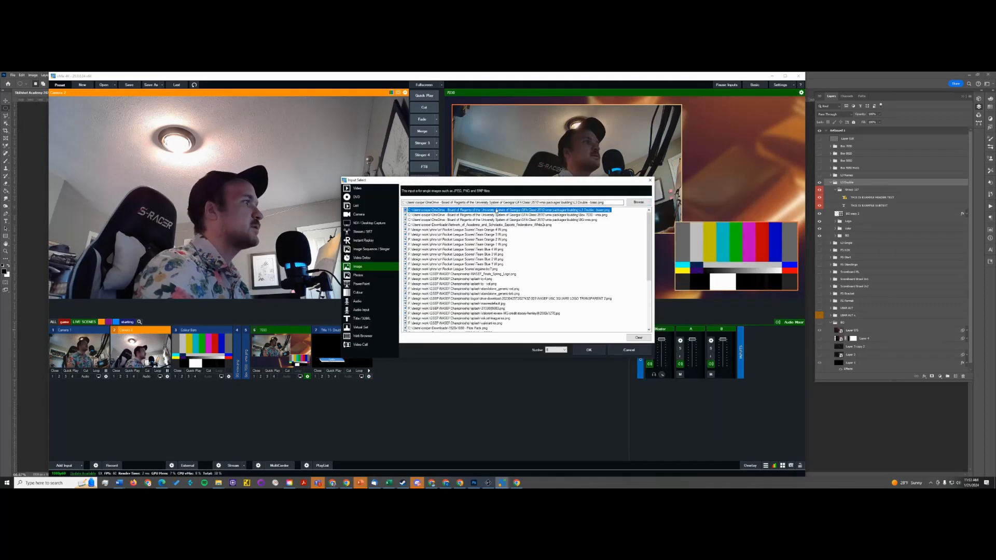
left_click(589, 349)
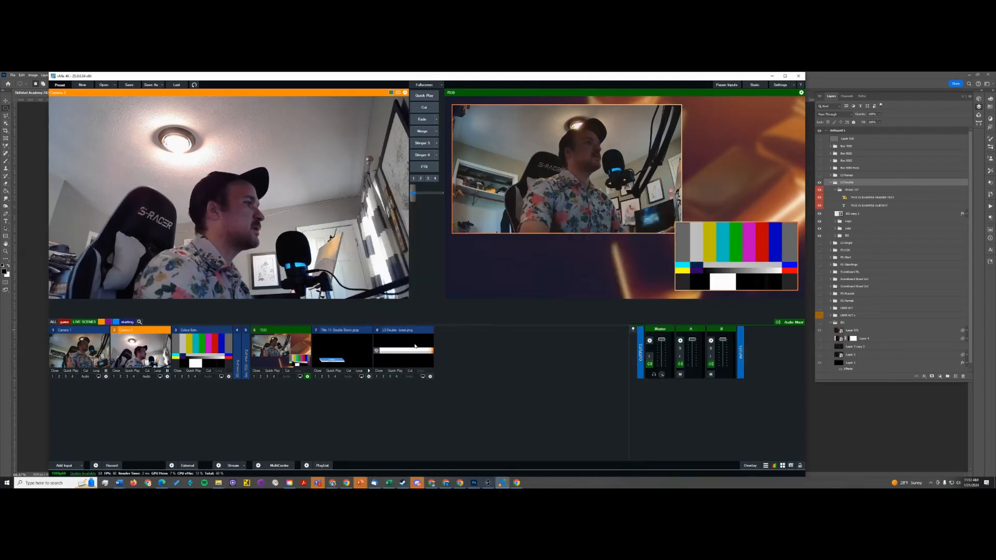
- Preview the lower third image, show it on overlay 1 over the program output, and remove the input
left_click(390, 344)
left_click(377, 376)
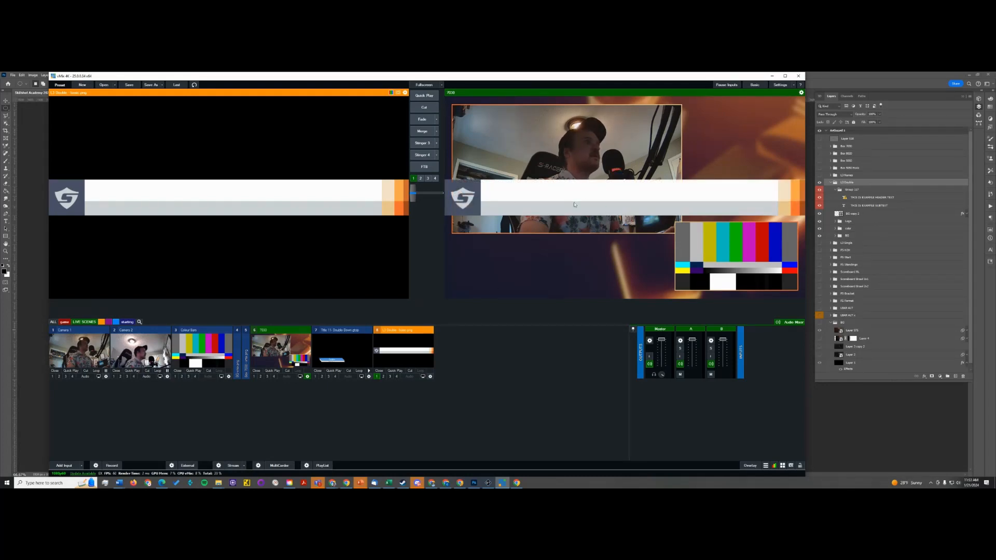
left_click(379, 371)
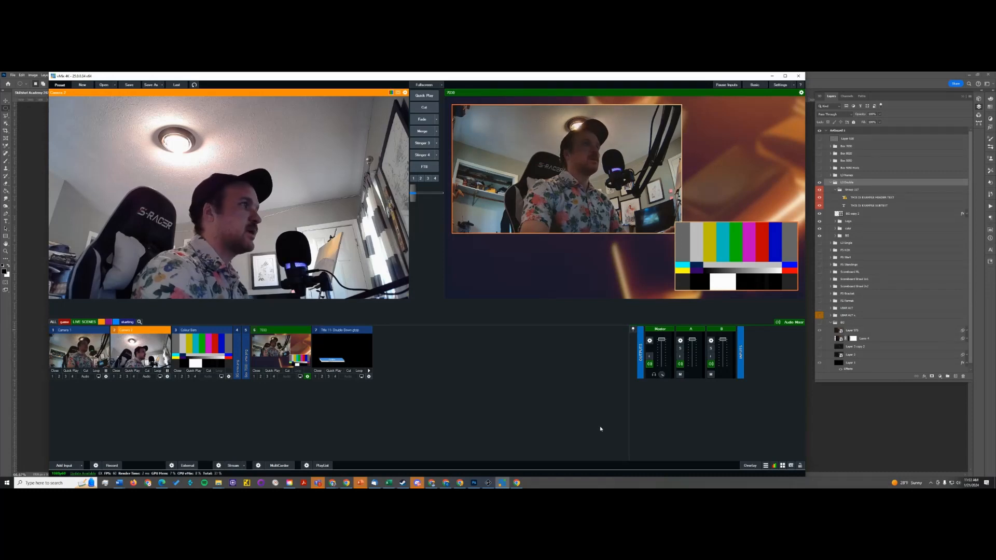
- Switch to GT Title Designer and start a new blank title without saving changes to the open one
left_click(766, 466)
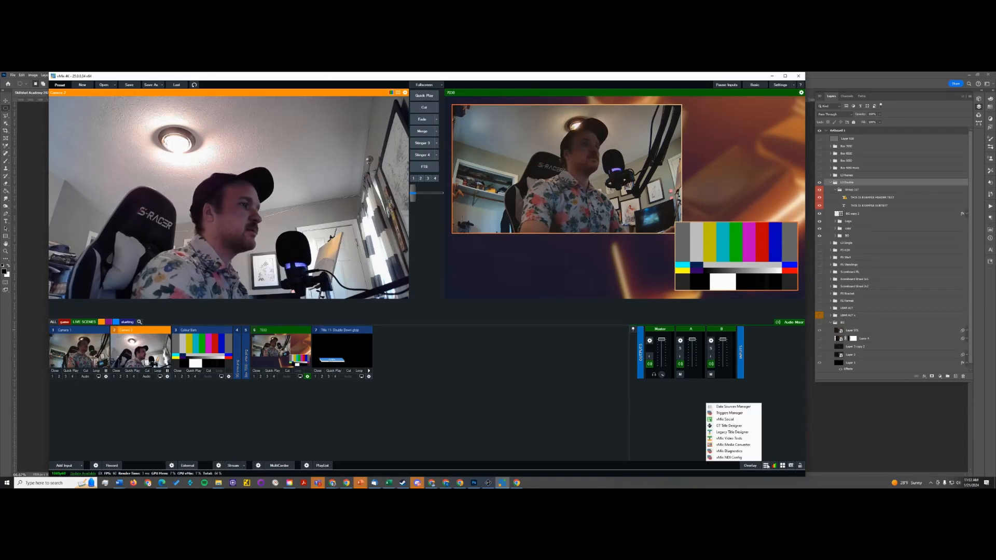
left_click(729, 426)
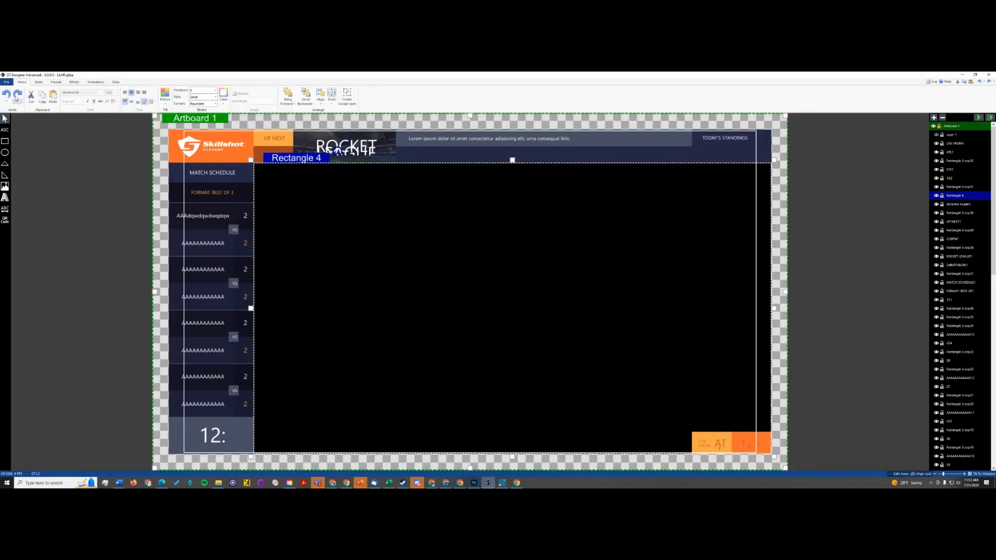
left_click(6, 82)
left_click(12, 91)
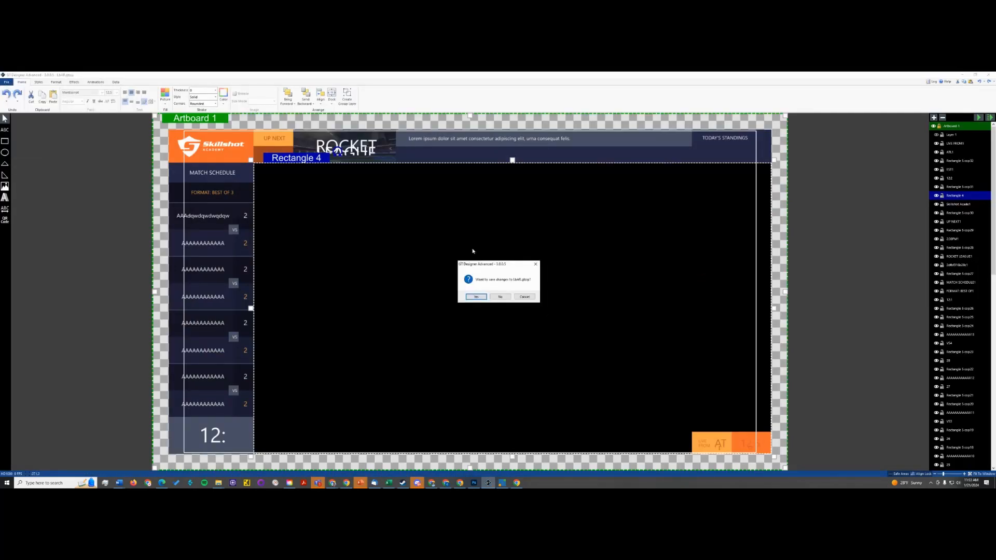
left_click(500, 297)
left_click(530, 285)
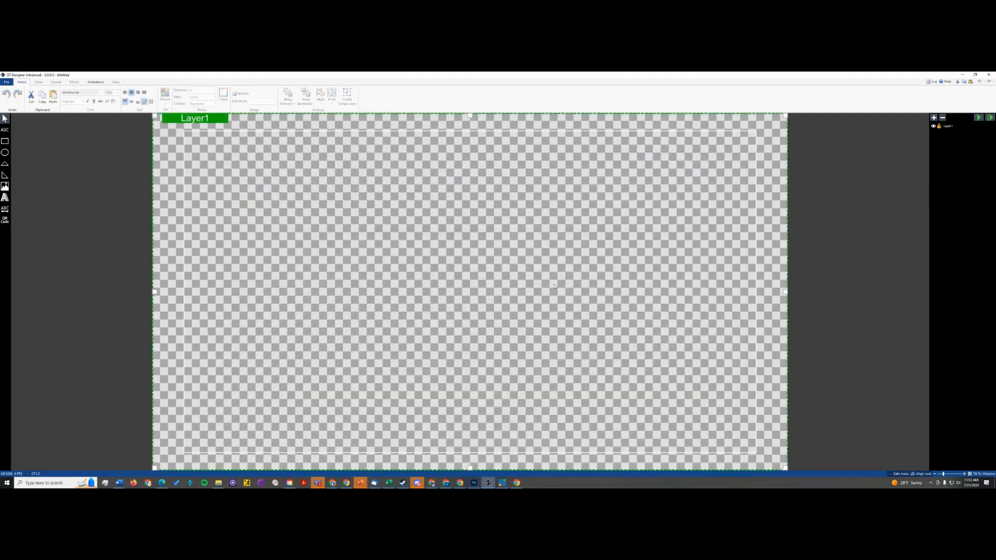
- Insert the L3 Double - basic image from the building folder and place it centred near the canvas's lower edge
left_click(6, 82)
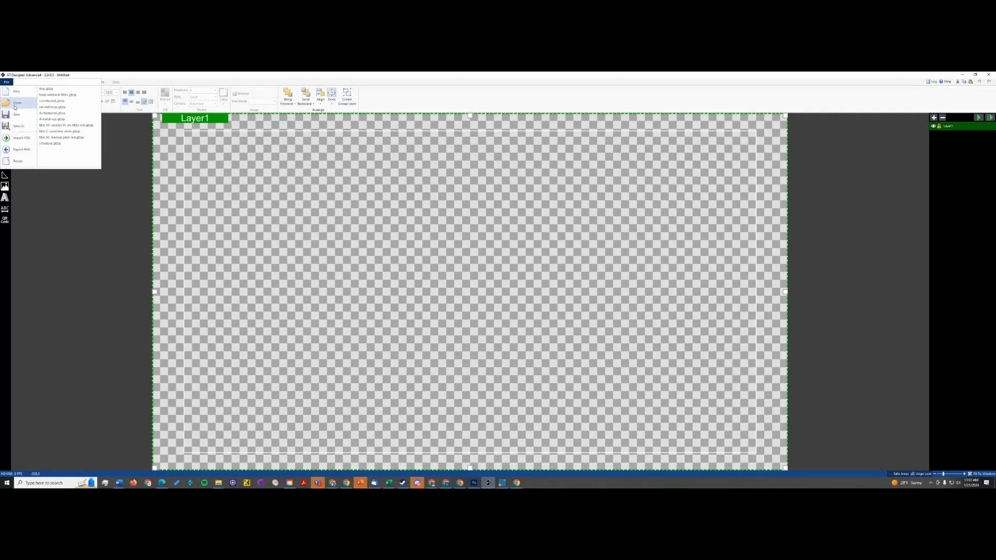
left_click(5, 186)
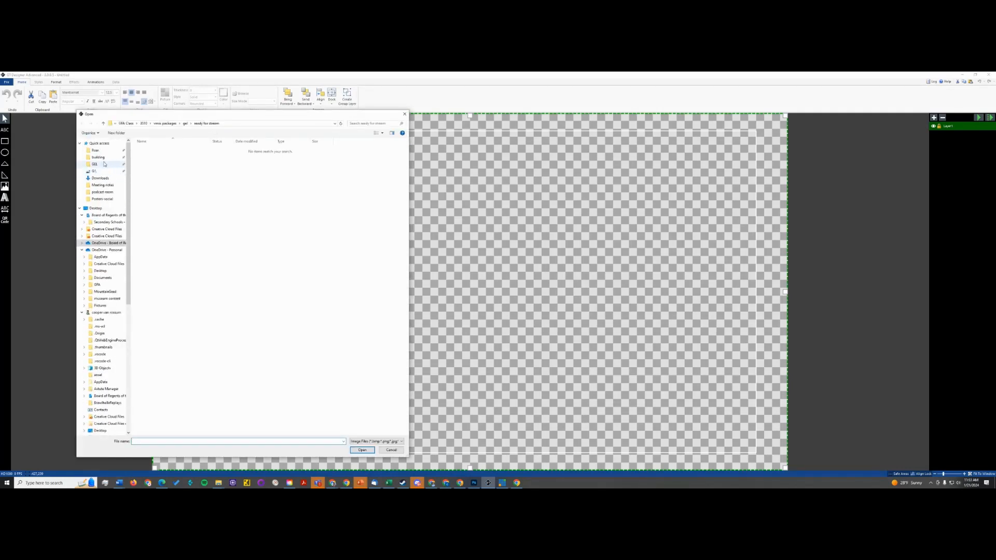
left_click(104, 164)
left_click(98, 158)
left_click(220, 161)
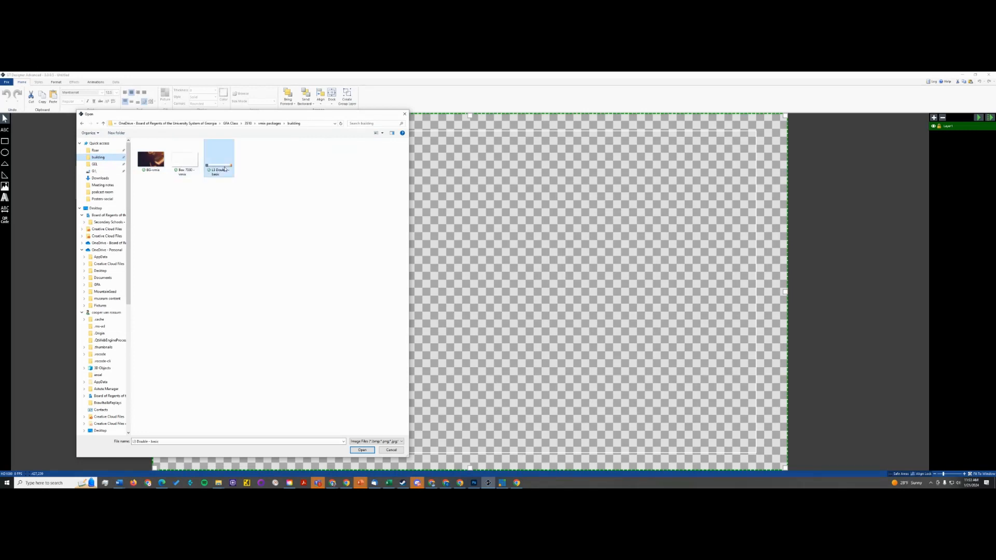
double_click(224, 168)
left_click_drag(378, 142, 518, 411)
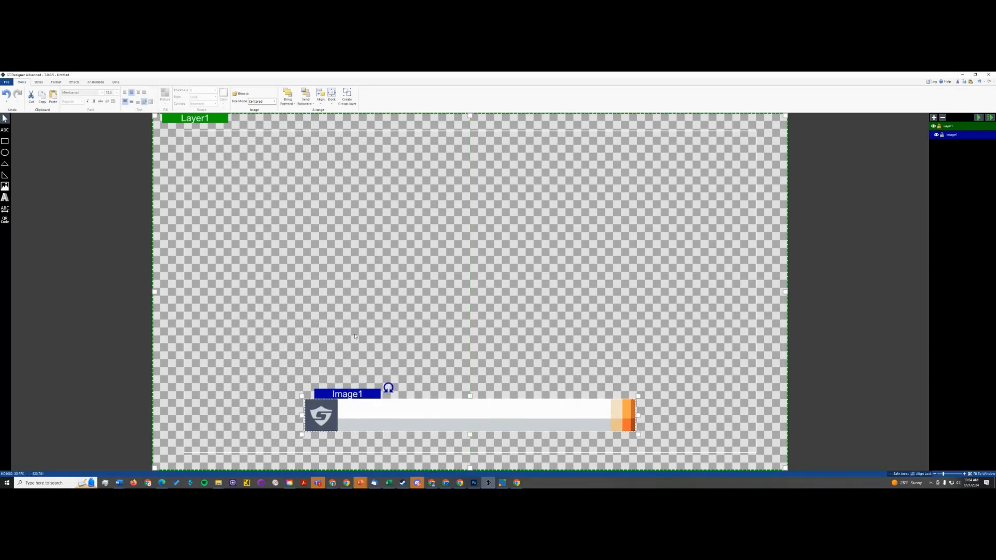
- Rename the inserted image object as "L3 Basic Double"
left_click(952, 136)
type("L3 Basic Double")
key("Return")
double_click(948, 126)
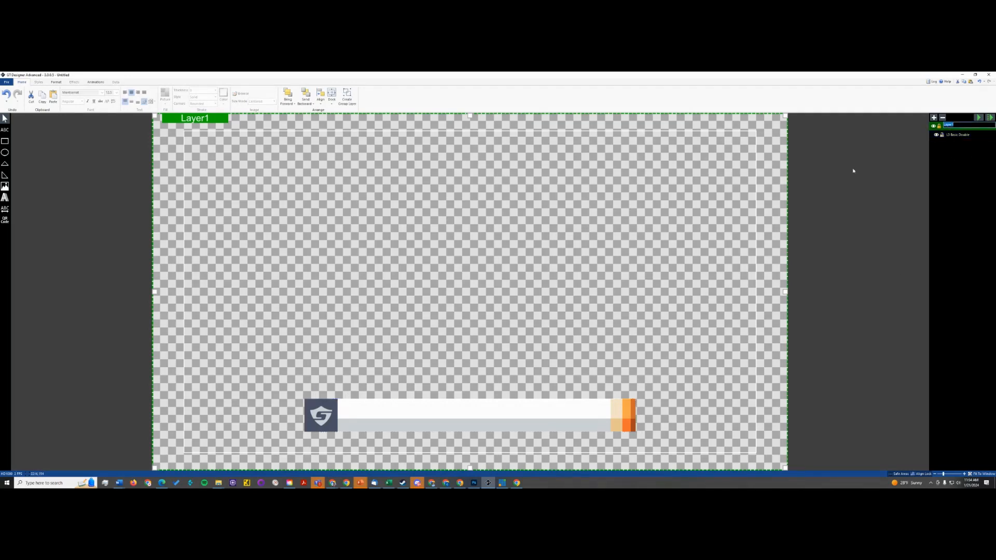
key("Return")
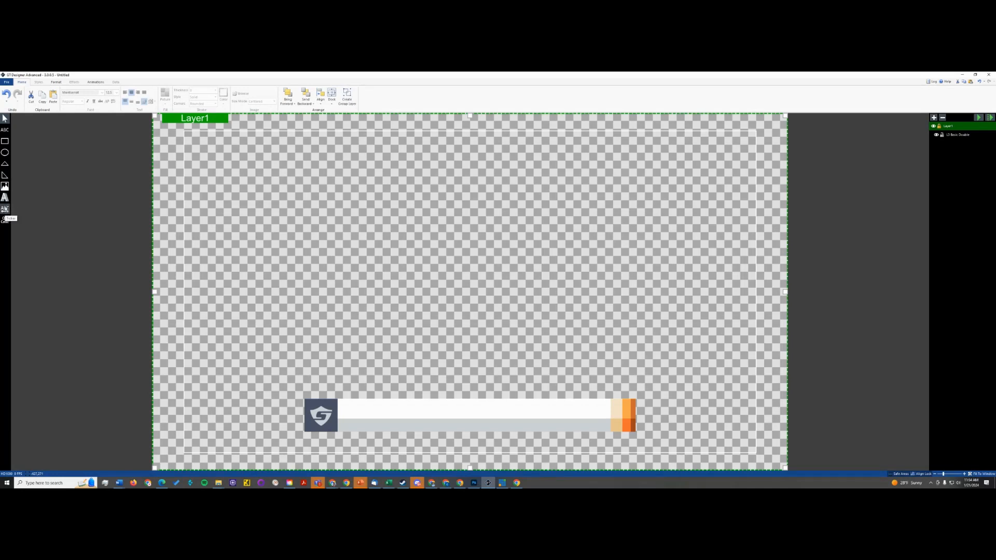
- Add a text block spanning the white bar of the lower third and set its font to Bebas Neue
left_click(5, 129)
left_click_drag(344, 403, 603, 418)
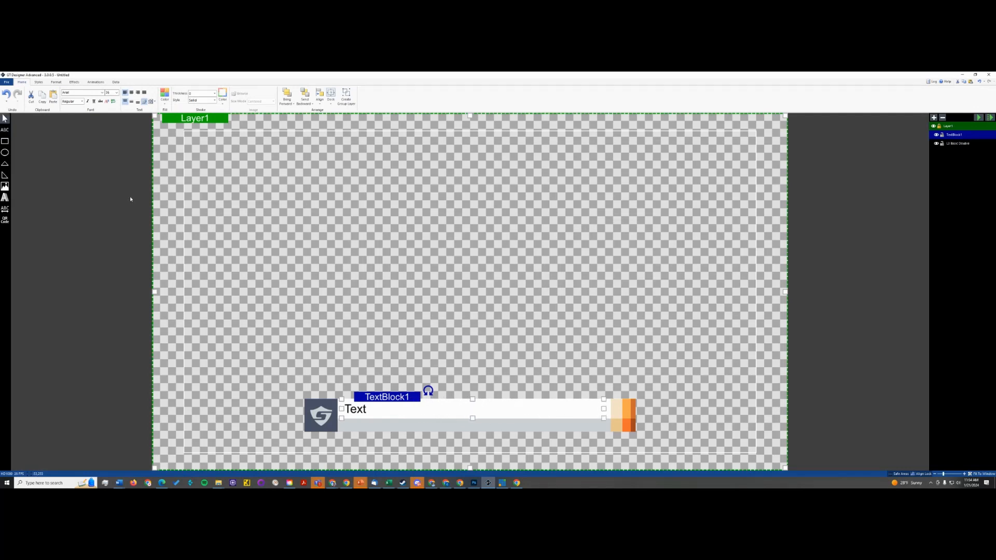
double_click(357, 410)
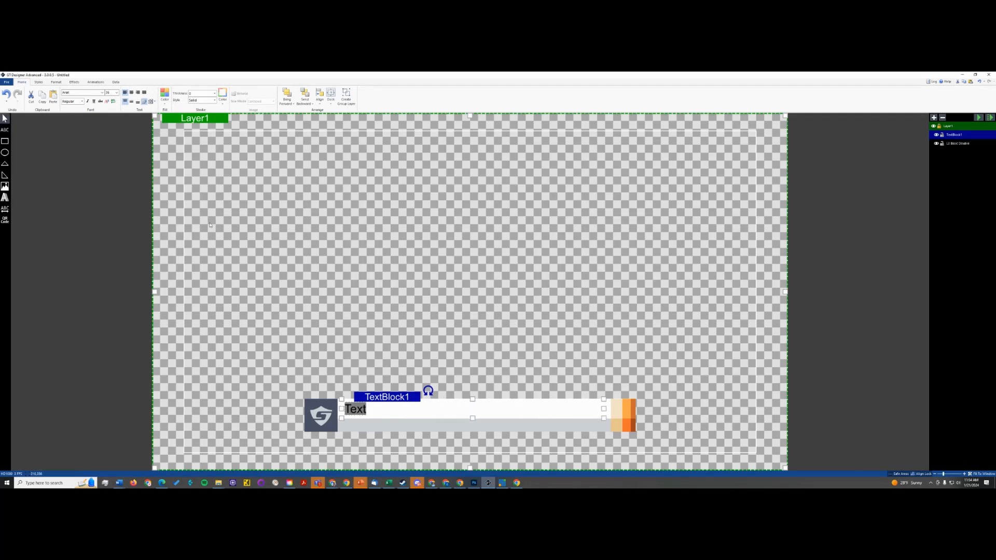
left_click(89, 93)
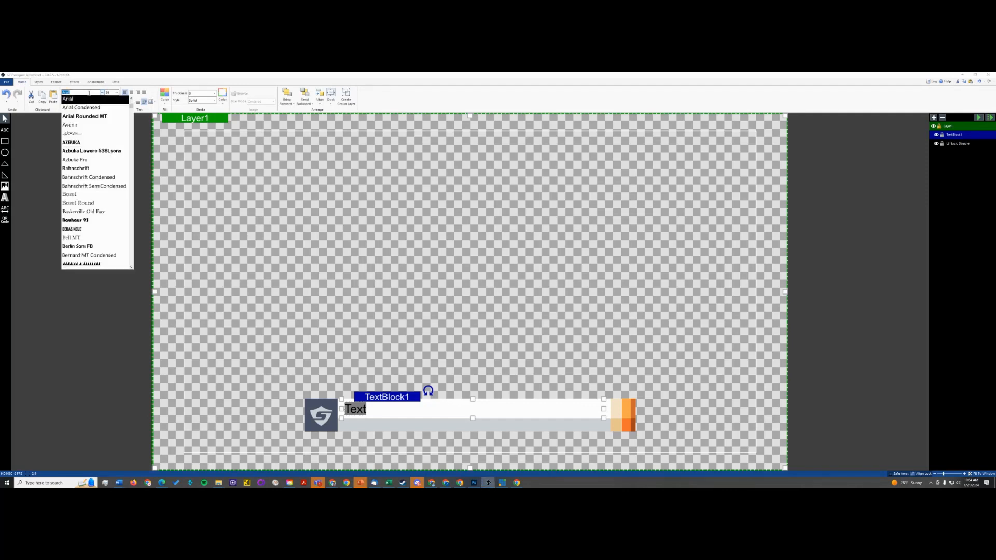
left_click(93, 229)
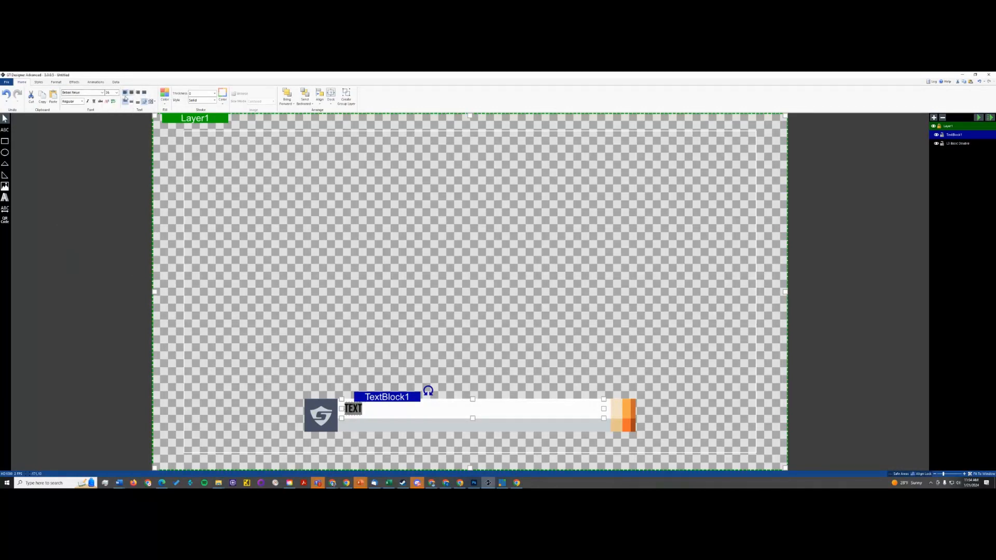
left_click(231, 376)
- Rename the text block on the white bar as "Main TEXT"
left_click(377, 418)
left_click_drag(952, 148, 953, 134)
double_click(958, 135)
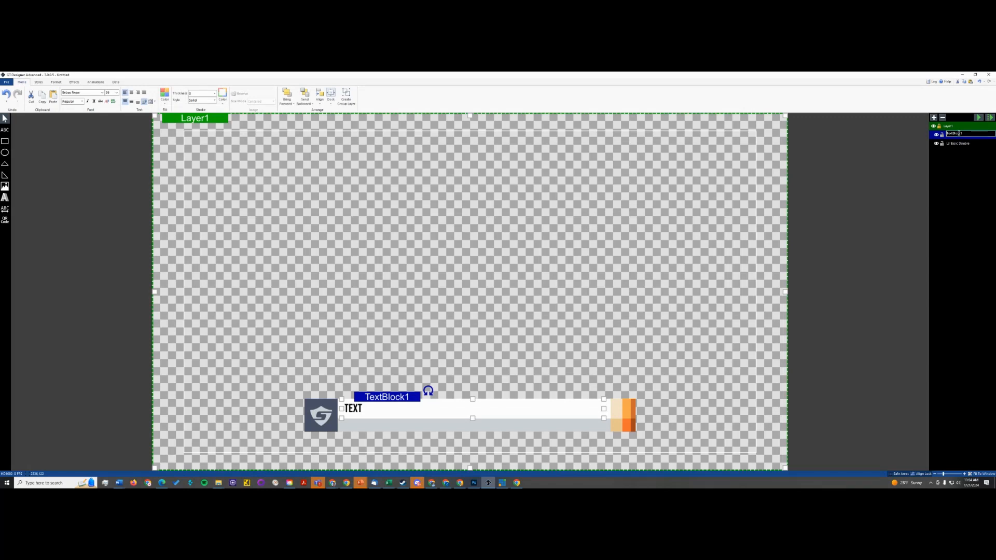
type("Main")
key("Return")
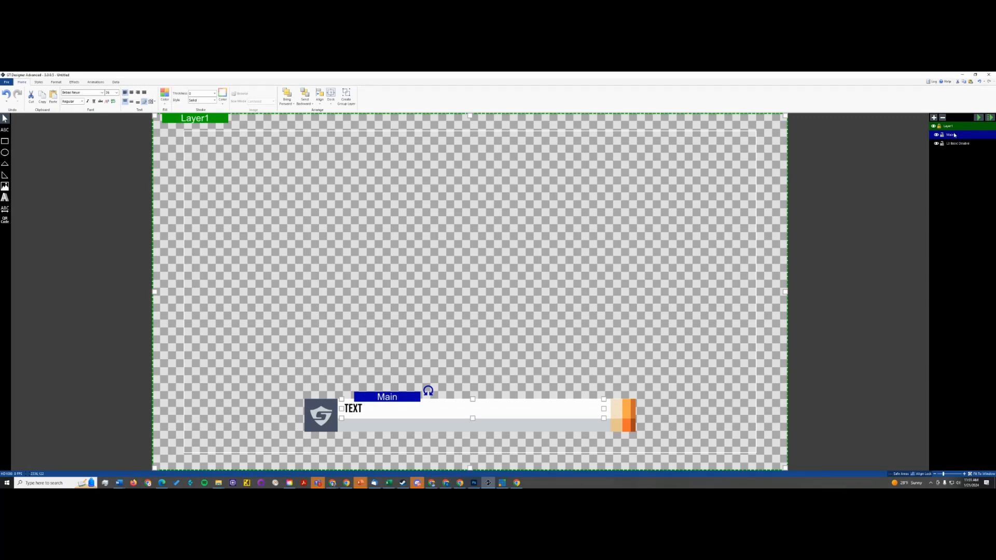
double_click(951, 135)
type("TEXT")
key("Return")
- Duplicate the Main TEXT block and place the copy on the grey bar below it
left_click_drag(362, 410, 358, 425)
key("ctrl+c")
key("ctrl+v")
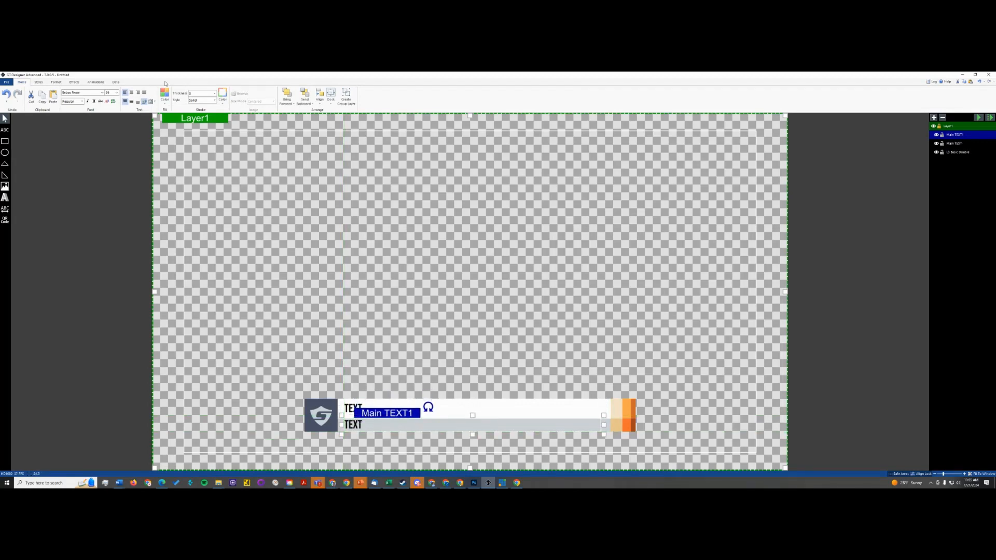
- Reduce the copied text's font size and centre the text vertically within its box
left_click(117, 92)
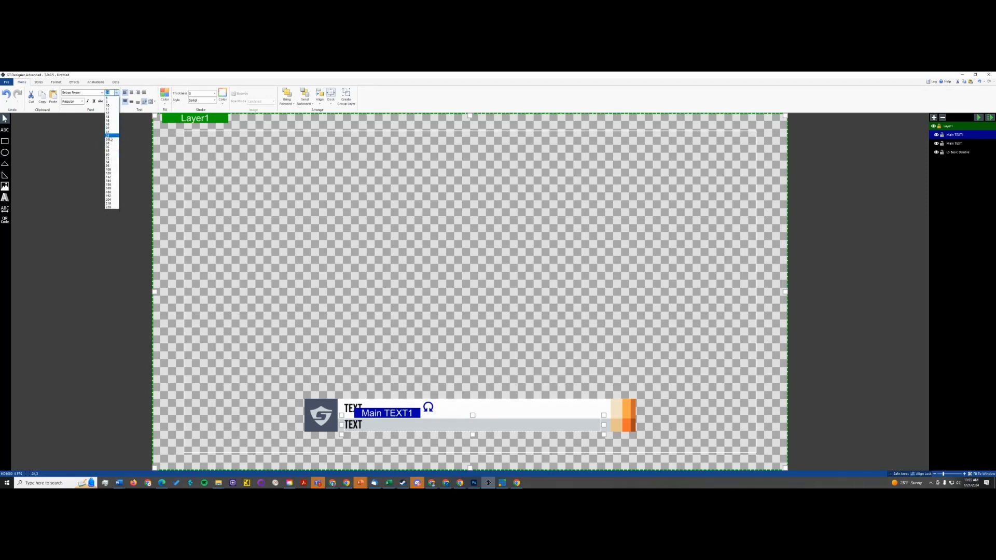
left_click(111, 131)
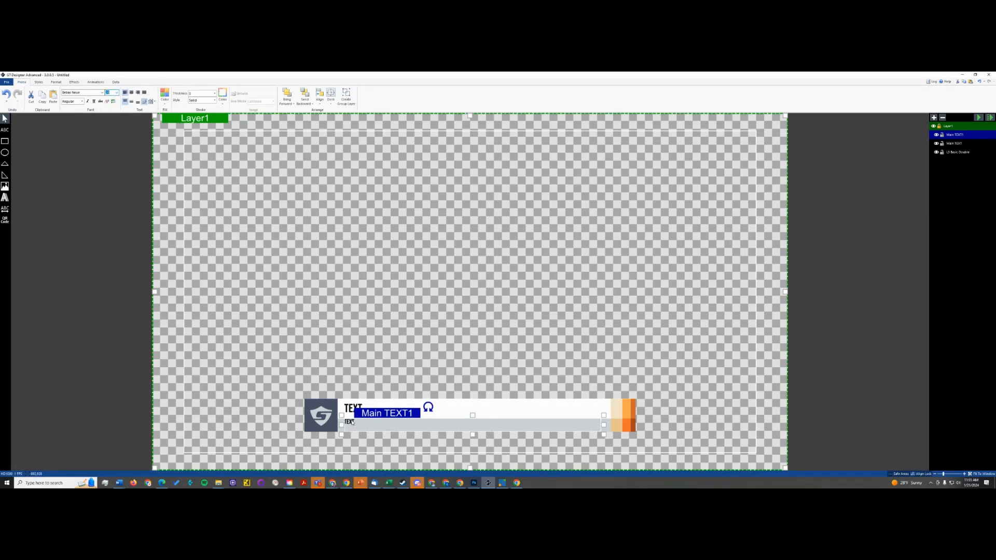
left_click_drag(351, 423, 351, 426)
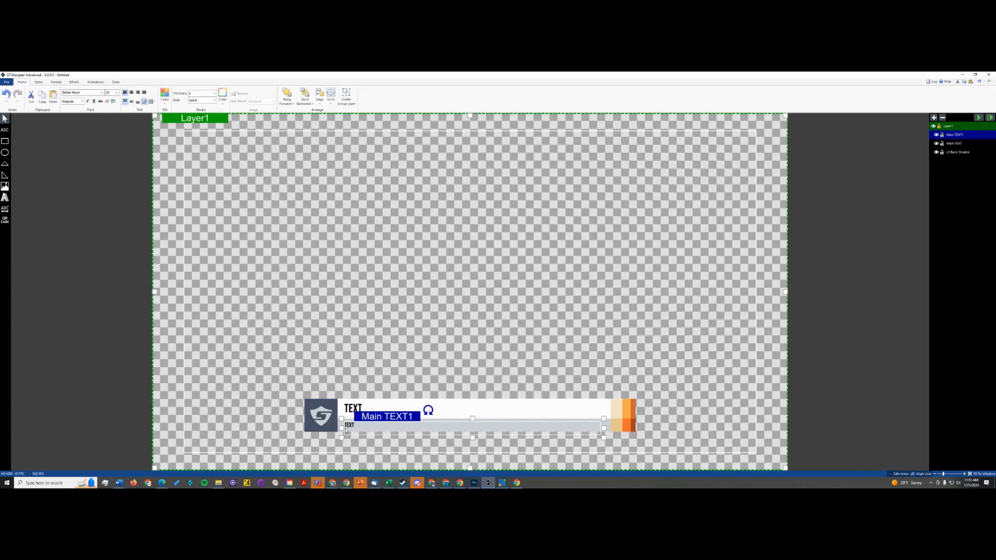
key("ctrl+z")
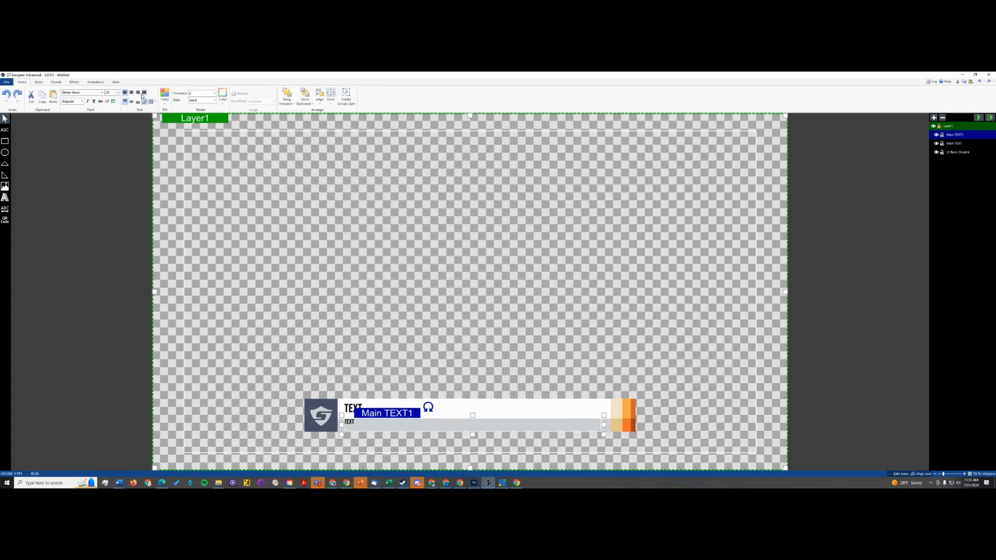
left_click(133, 103)
- Order the copied text block below Main TEXT in the object list and rename it as "DESCRIPTION"
left_click(960, 143)
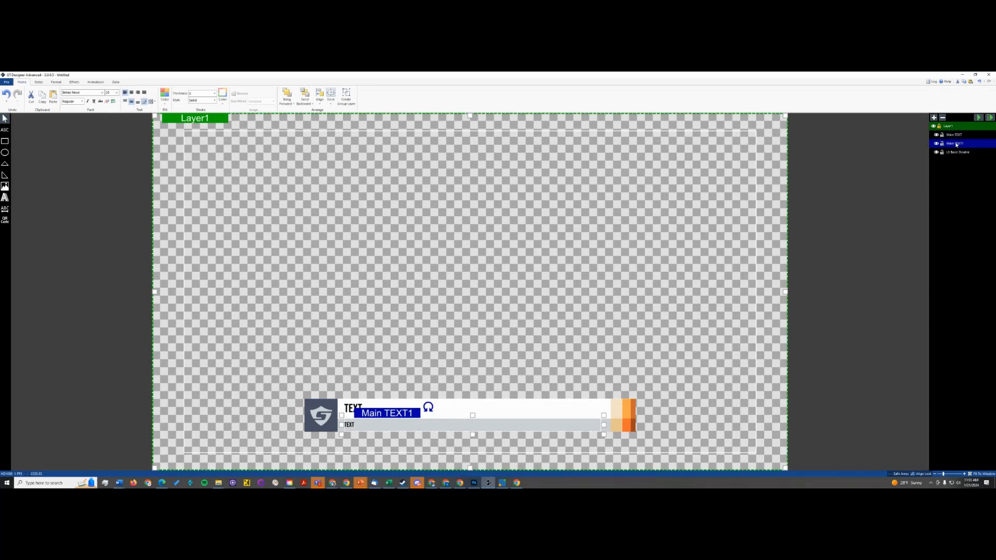
double_click(962, 145)
type("Su")
key("Return")
left_click(84, 272)
left_click(352, 426)
left_click(355, 409)
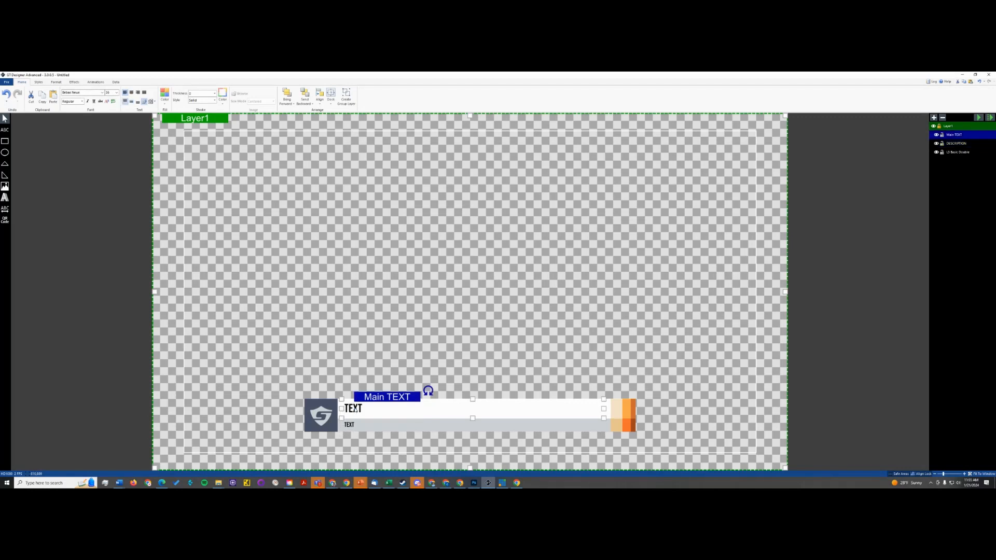
left_click(379, 367)
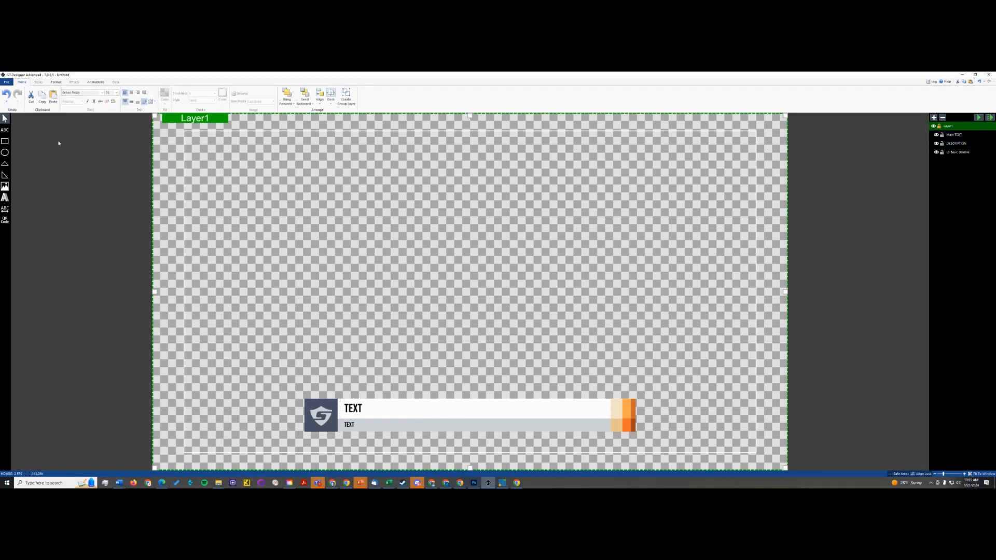
- Save the title as a GT document named "L3 basic-vmix" in the building folder
left_click(7, 82)
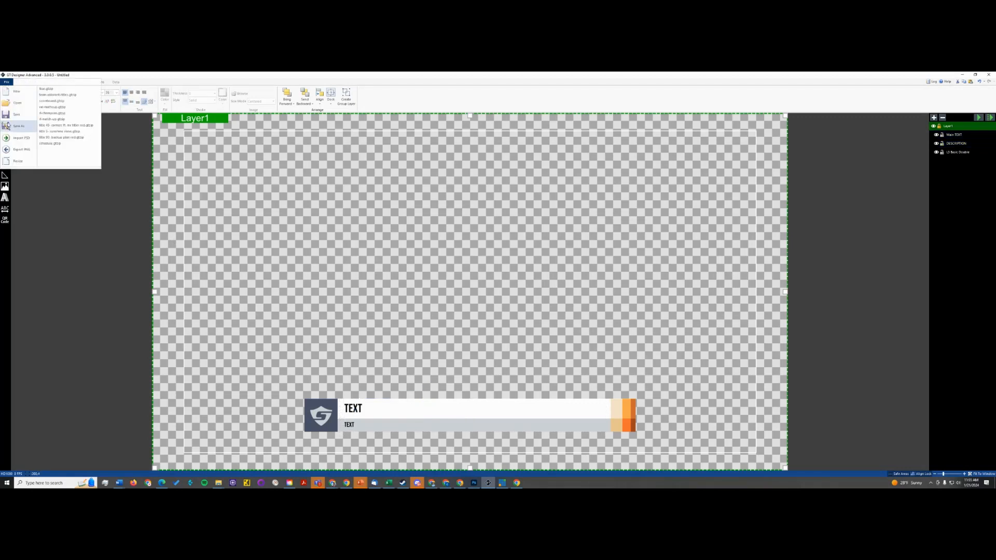
left_click(17, 127)
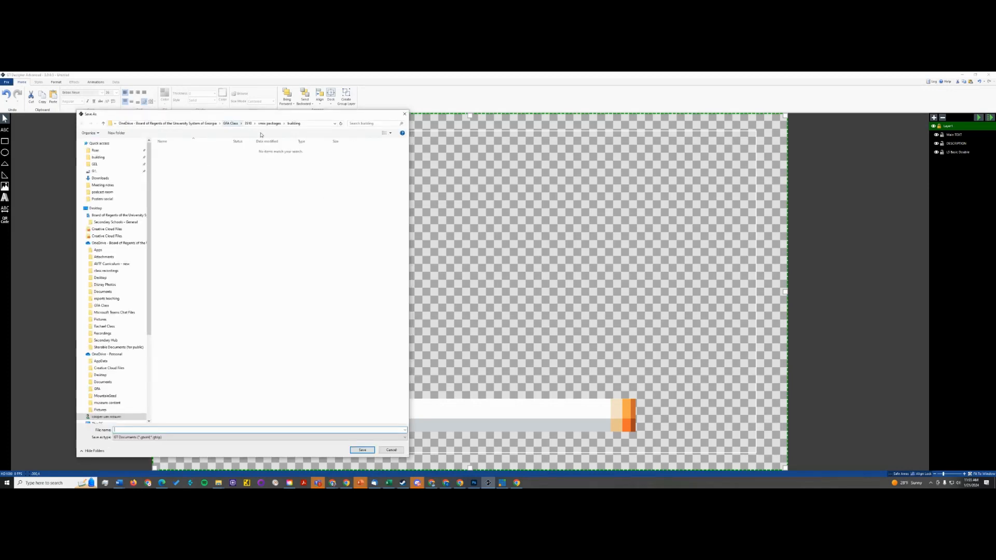
left_click(203, 430)
type("L3 basic-vmix")
key("Return")
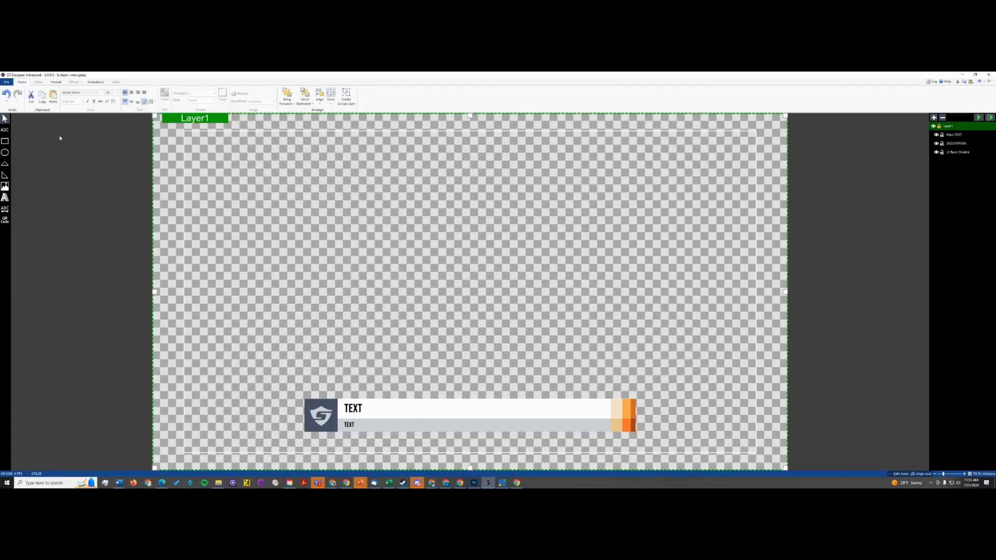
- Switch to vMix and add the saved L3 basic-vmix file as a title input, leaving its default text
key("alt+Tab")
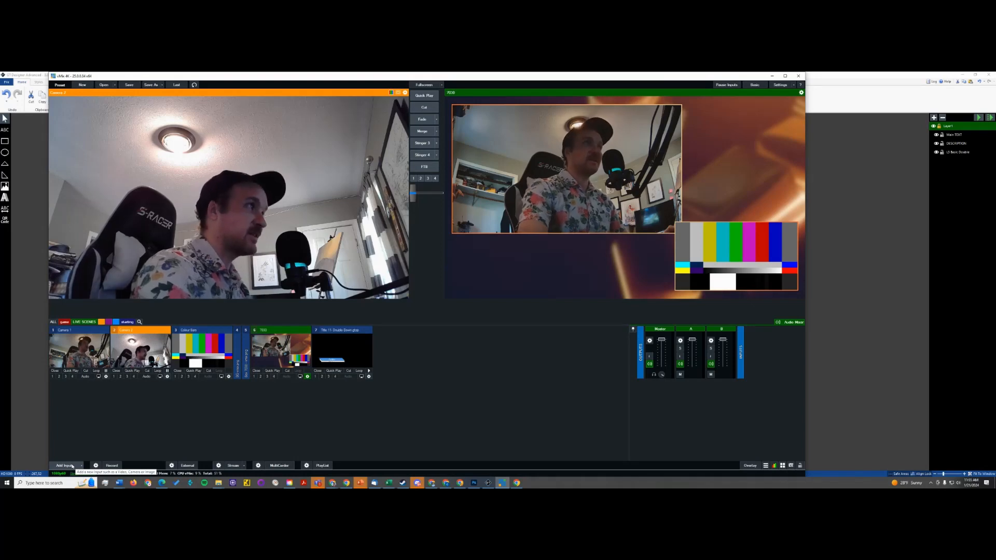
left_click(68, 465)
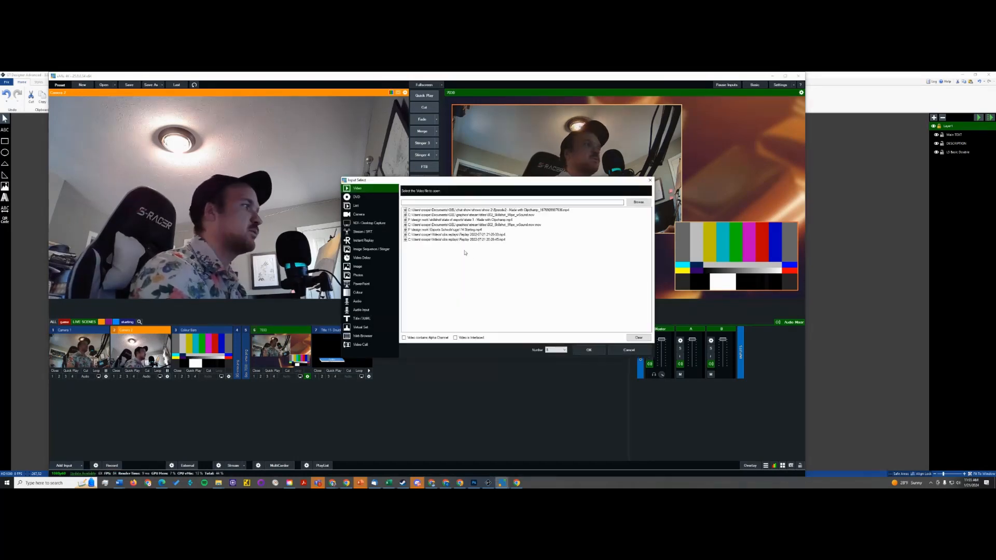
left_click(362, 318)
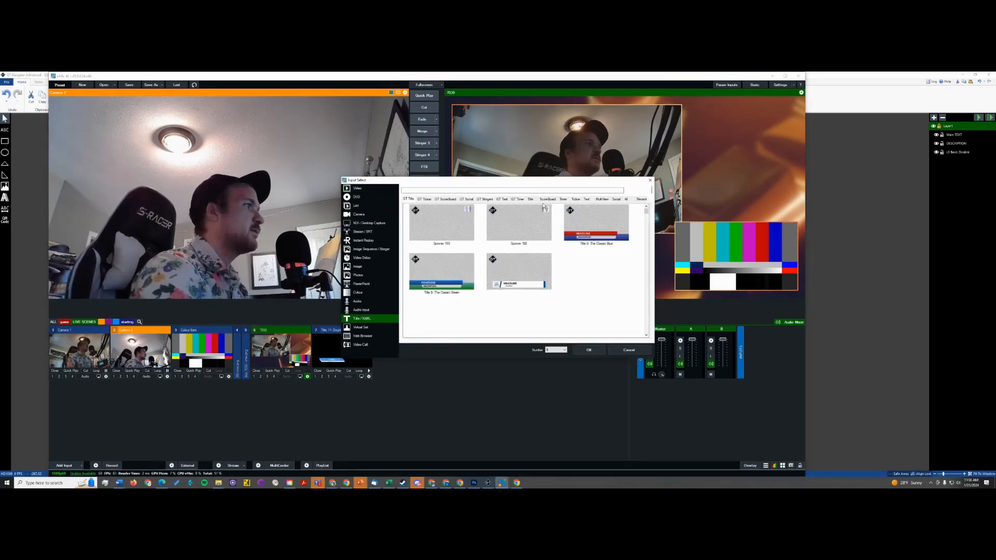
left_click(652, 190)
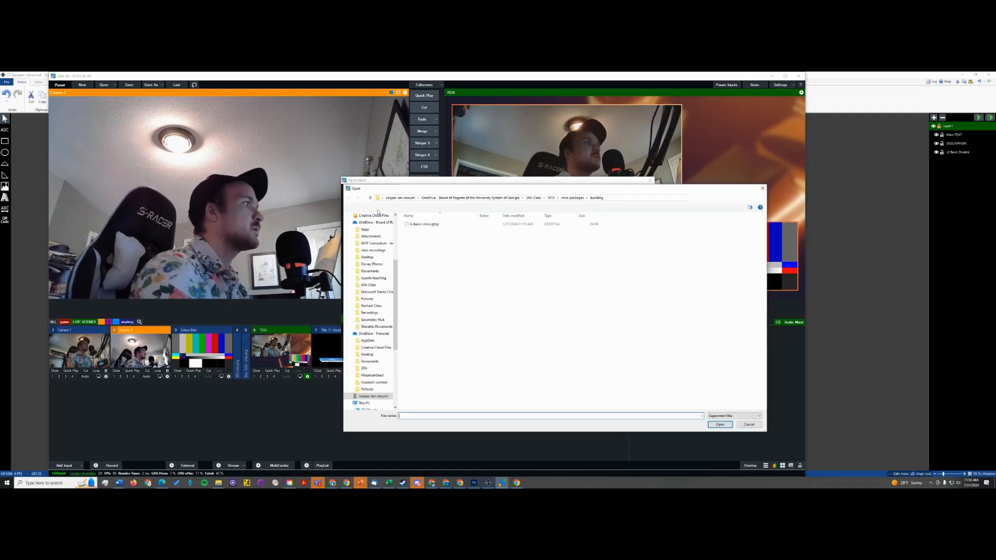
left_click(424, 225)
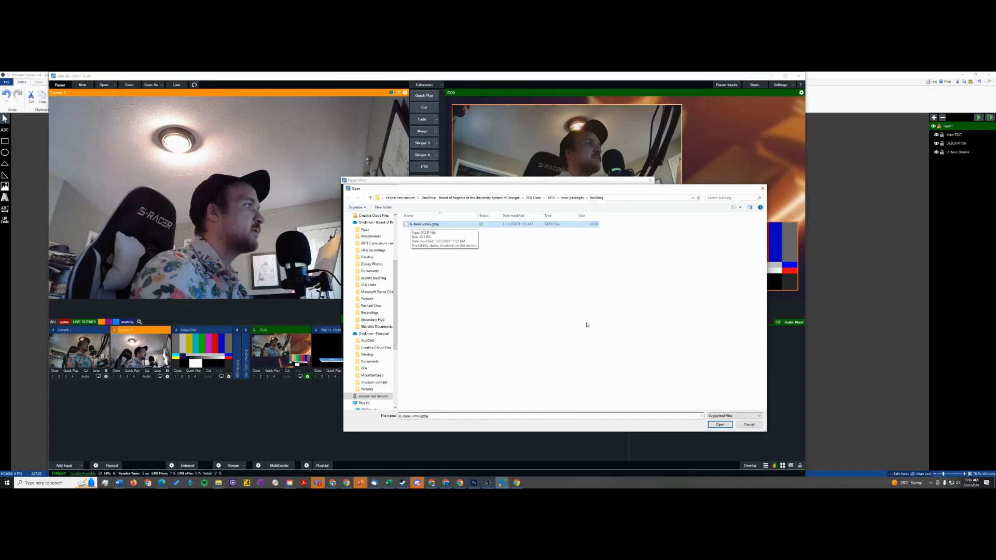
left_click(719, 425)
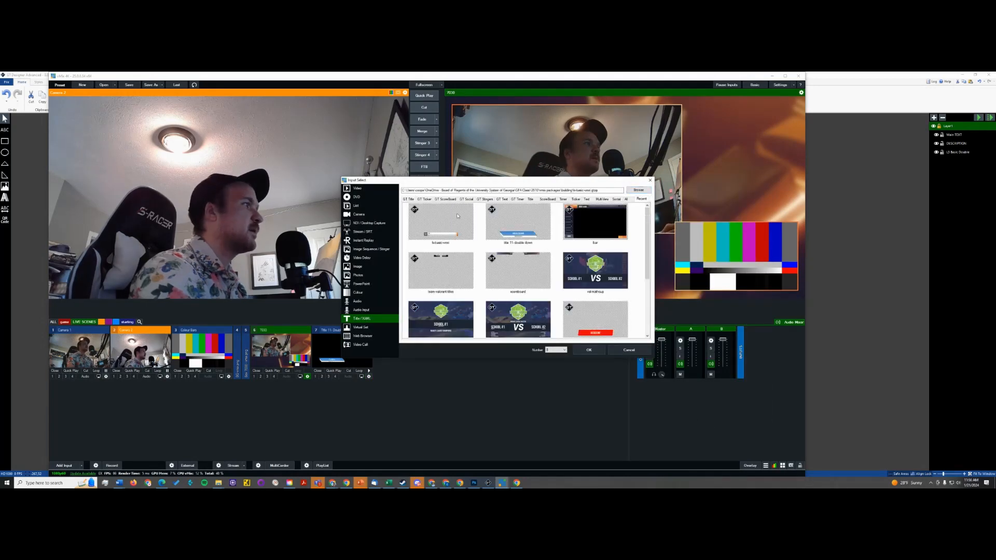
left_click(457, 216)
left_click(595, 350)
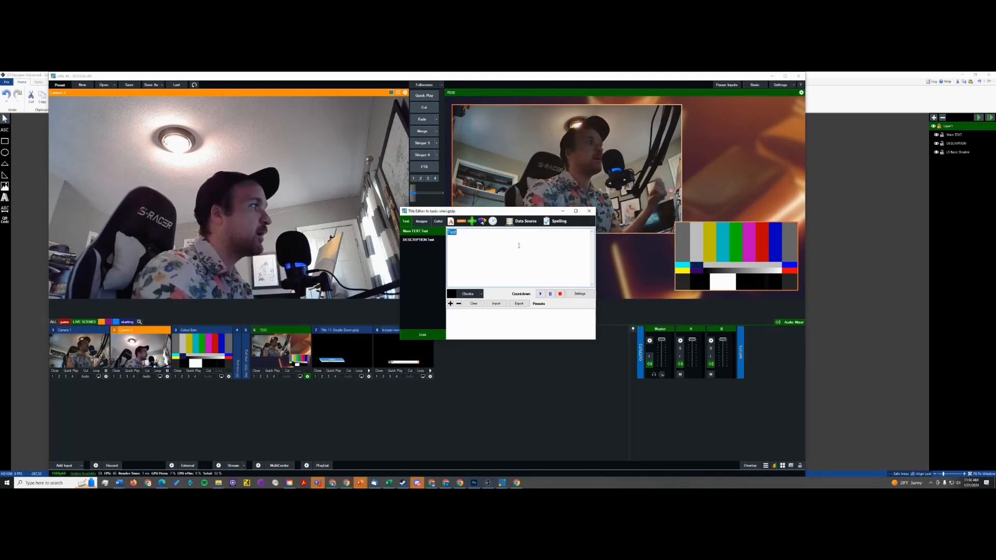
left_click(589, 212)
- Preview the new title input and enter the presenter's first name as Main TEXT and "Doing Tutorials" as DESCRIPTION
left_click(400, 353)
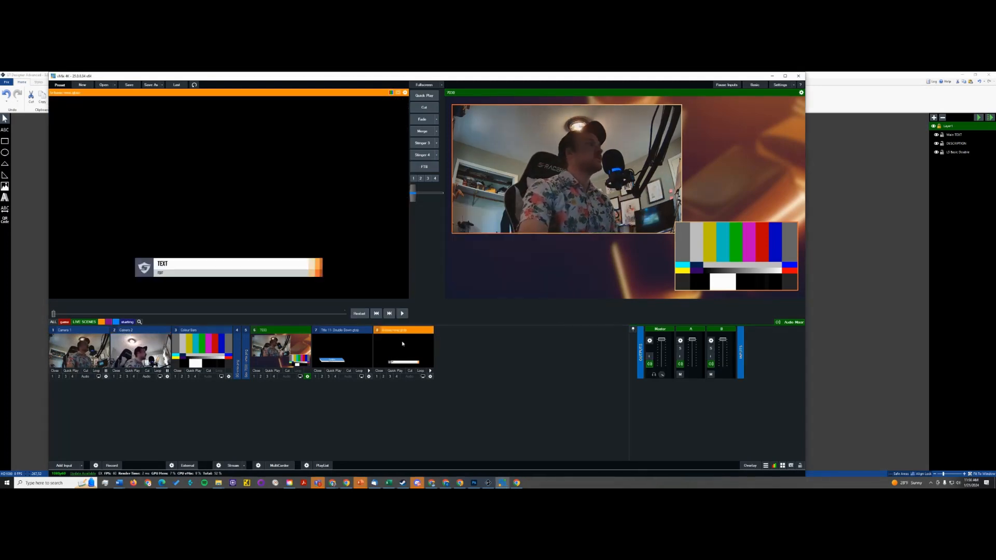
double_click(419, 351)
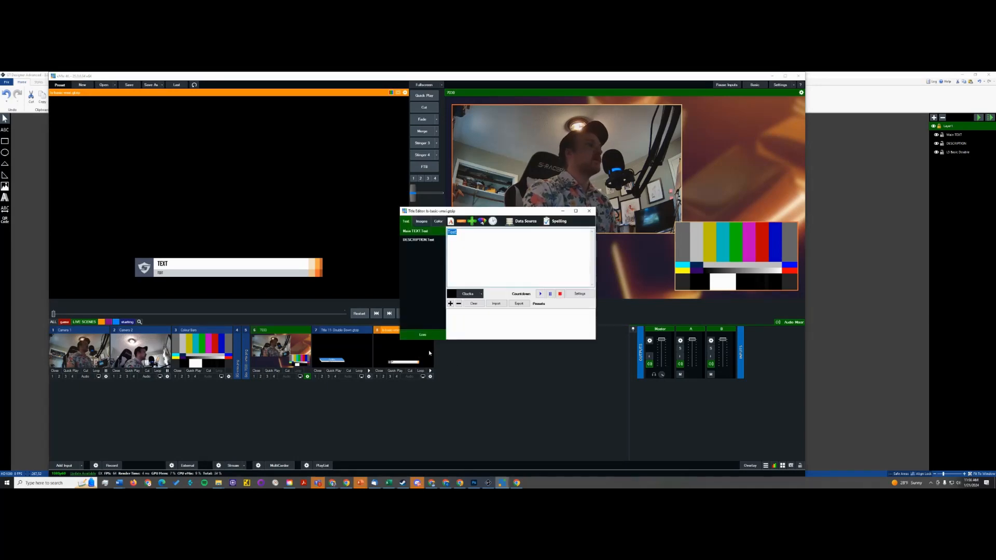
left_click_drag(470, 216, 571, 228)
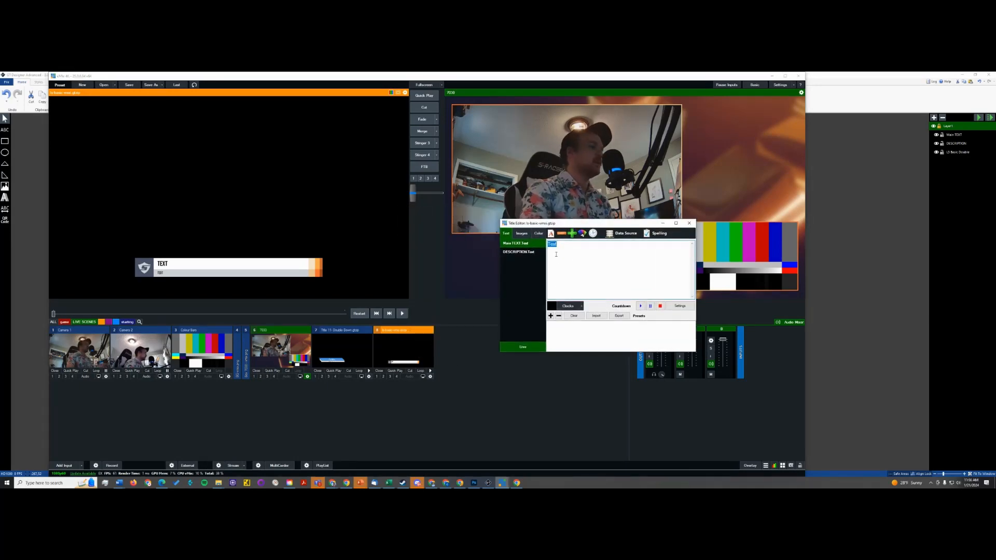
type("Cooper")
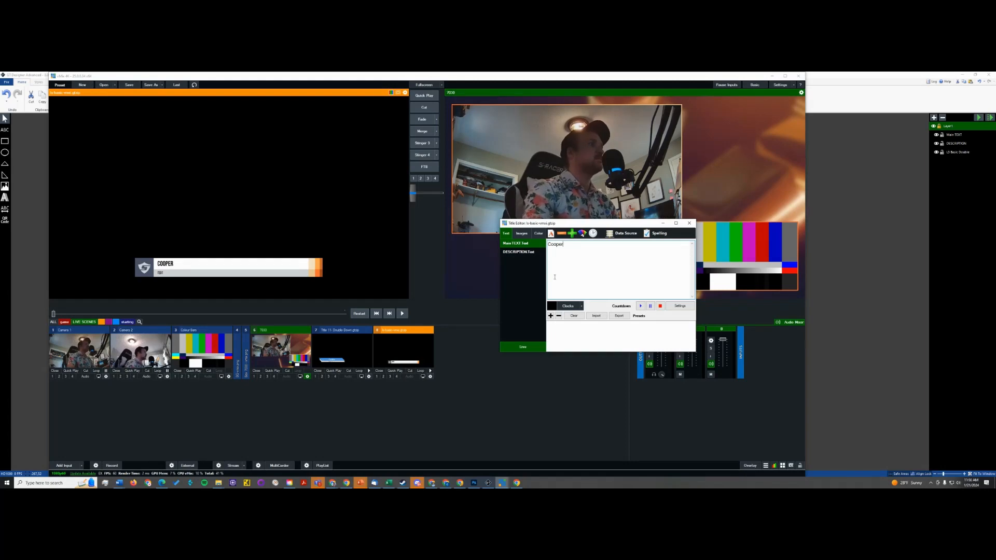
left_click(518, 253)
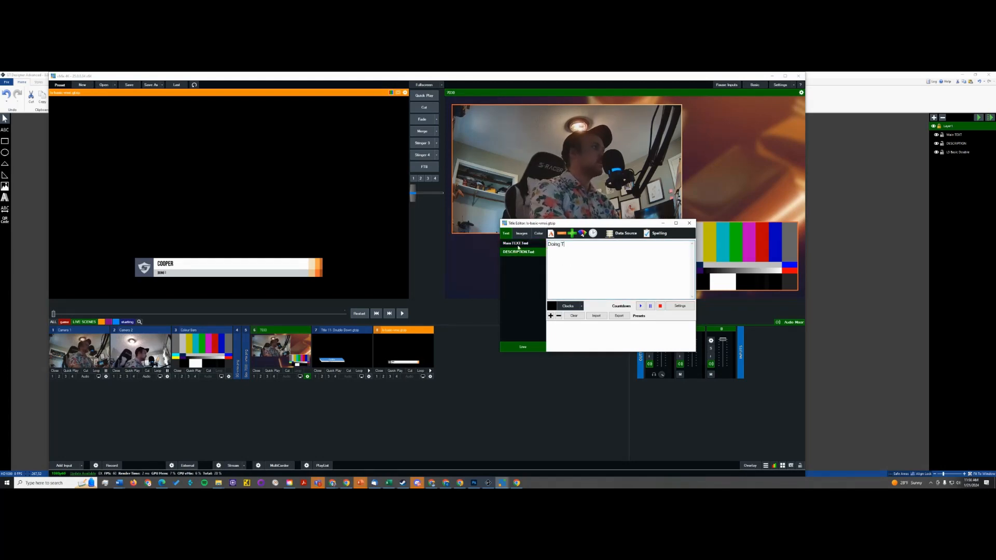
type("Doing Tutorials")
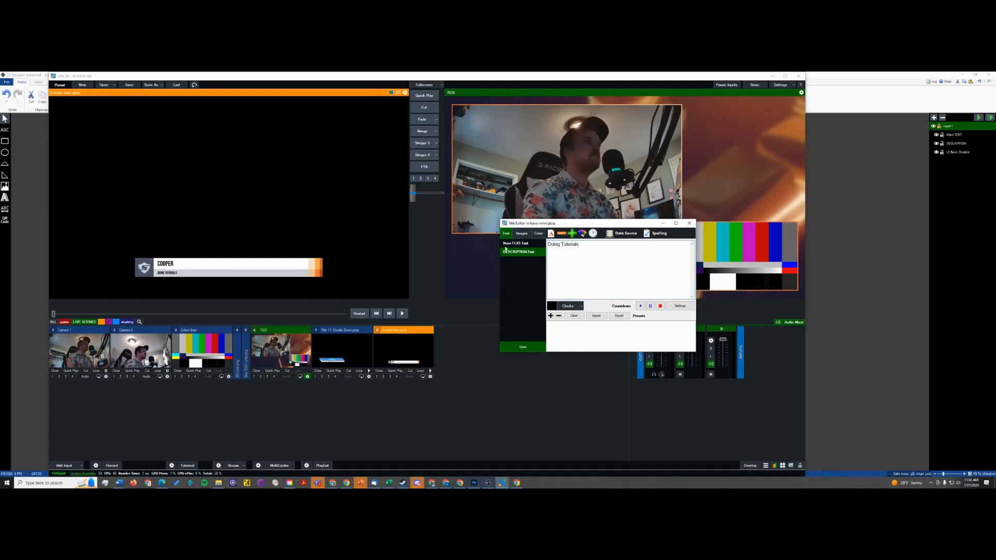
- Complete the Main TEXT line with the presenter's full name and close the title editor
left_click(516, 243)
left_click(589, 249)
type("Fiscus-van")
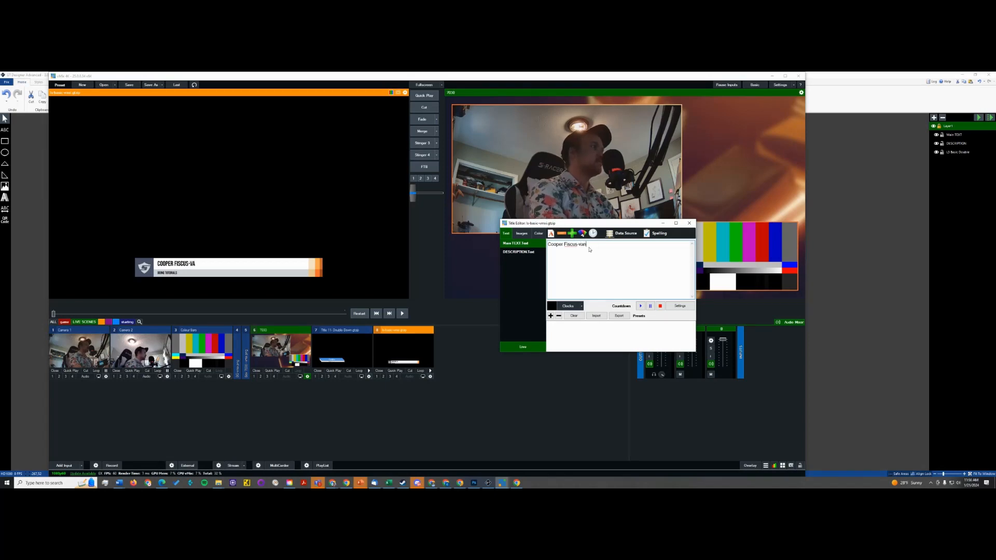
type(" Rossum")
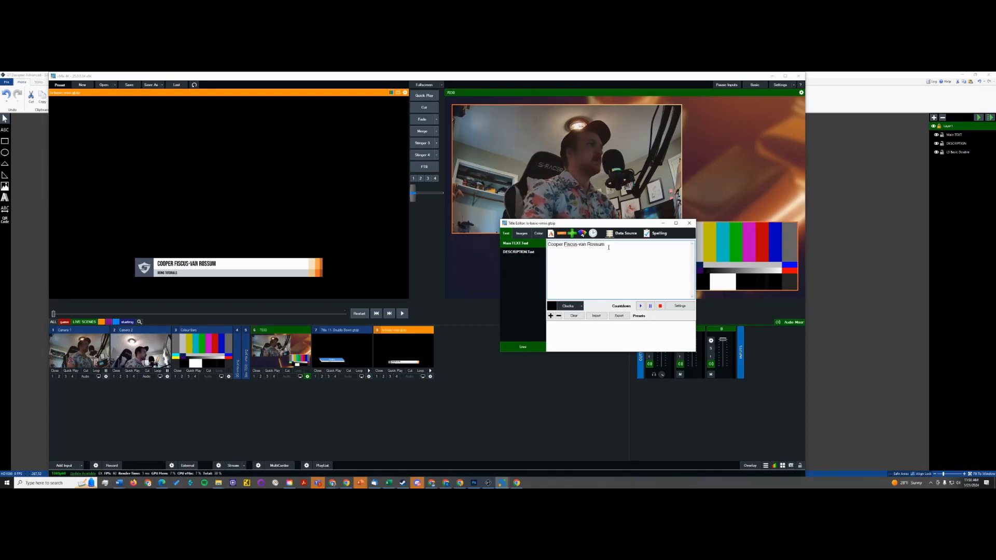
left_click(466, 314)
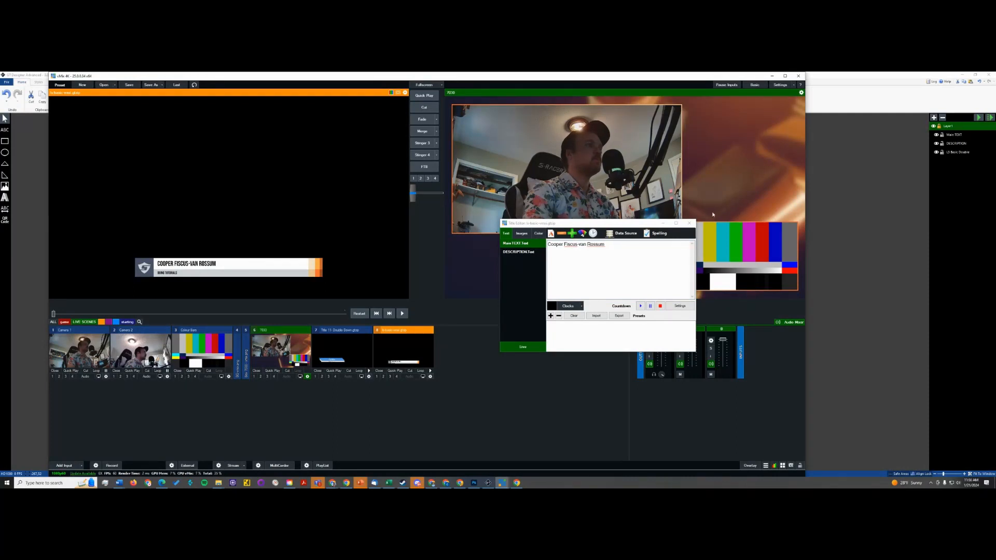
left_click(689, 223)
- Preview the title as overlay 1 over the scene combining camera and colour bars, and test it on the program output
left_click(377, 377)
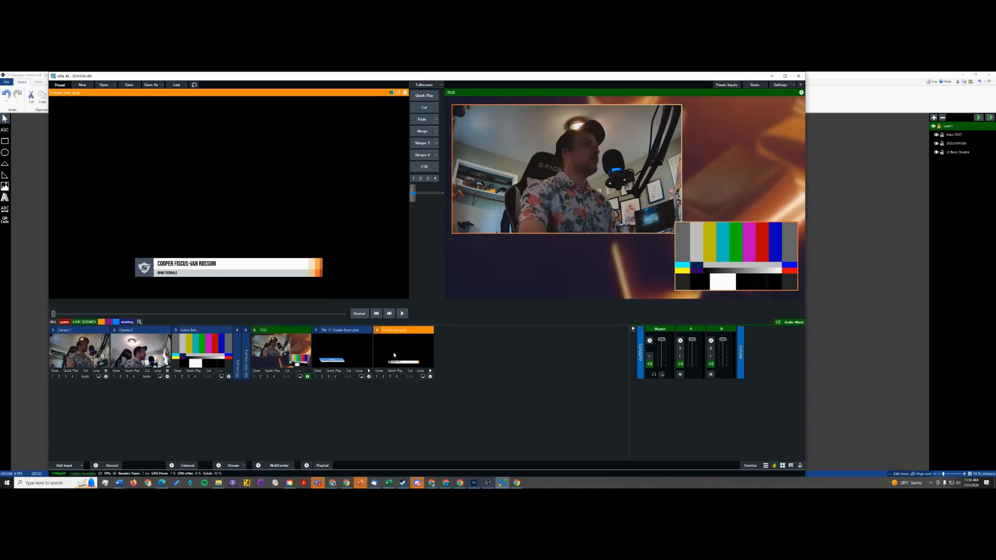
left_click(272, 357)
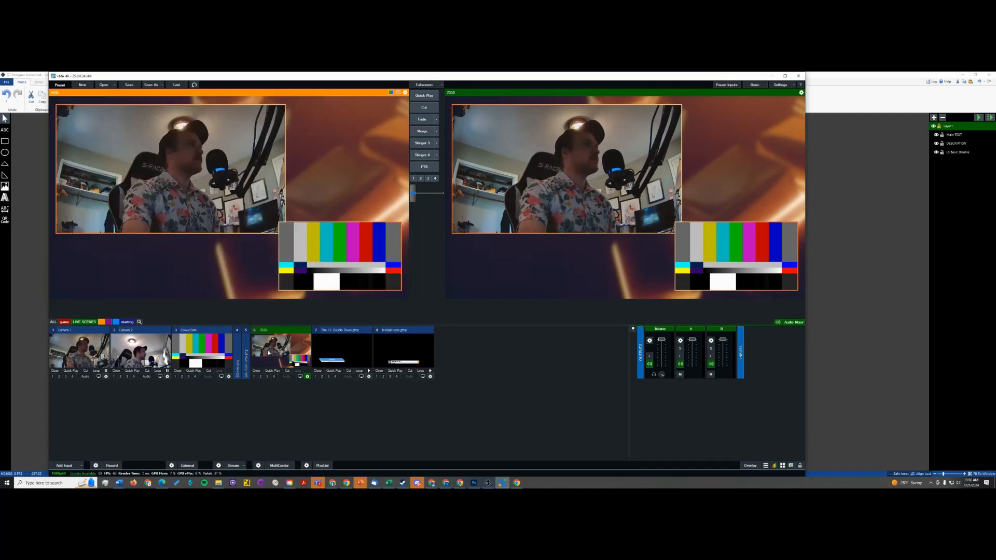
left_click(377, 377)
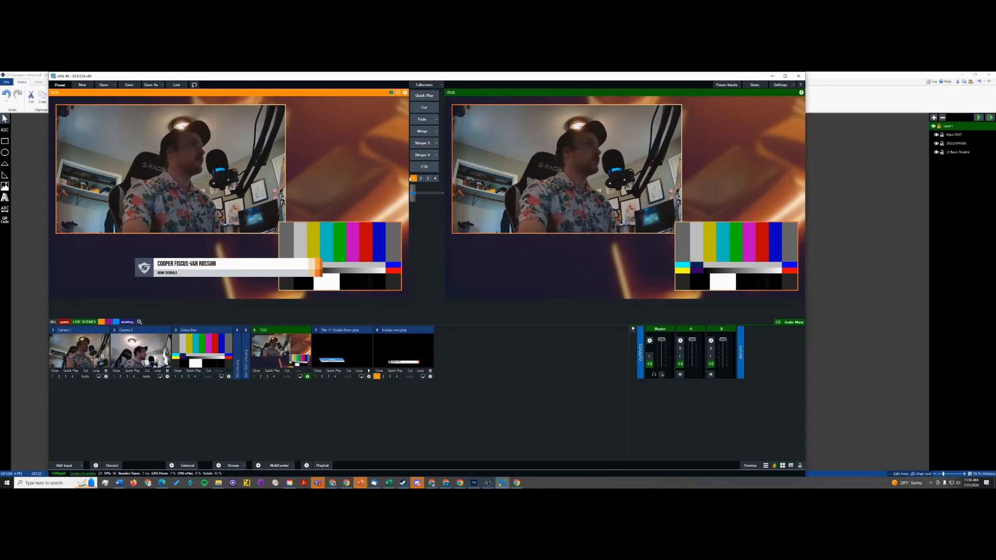
left_click(412, 178)
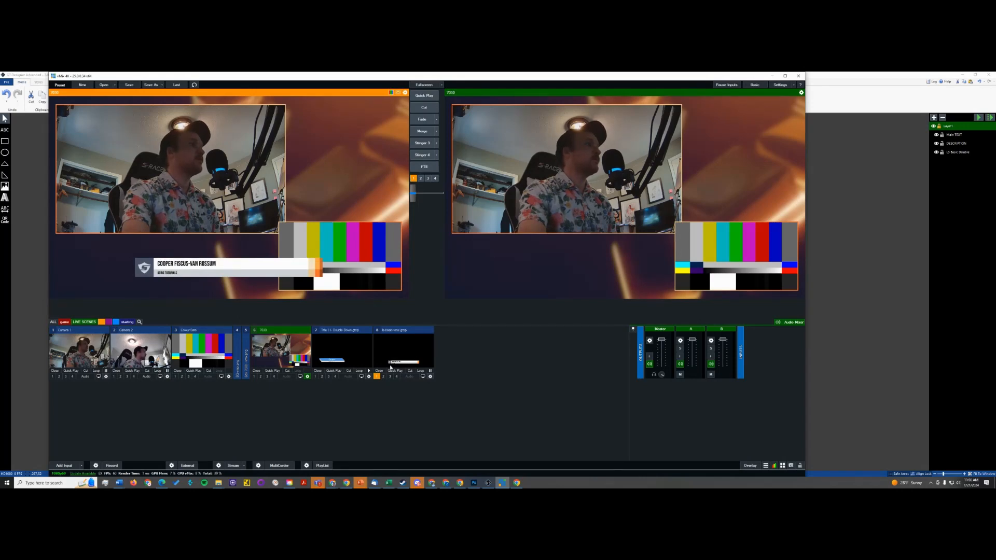
left_click(414, 180)
left_click(414, 179)
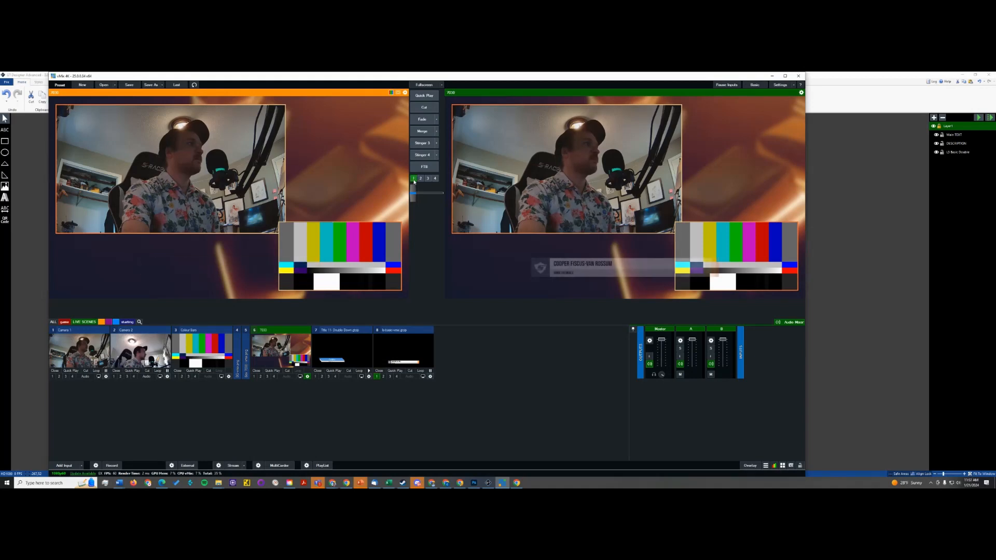
left_click(414, 180)
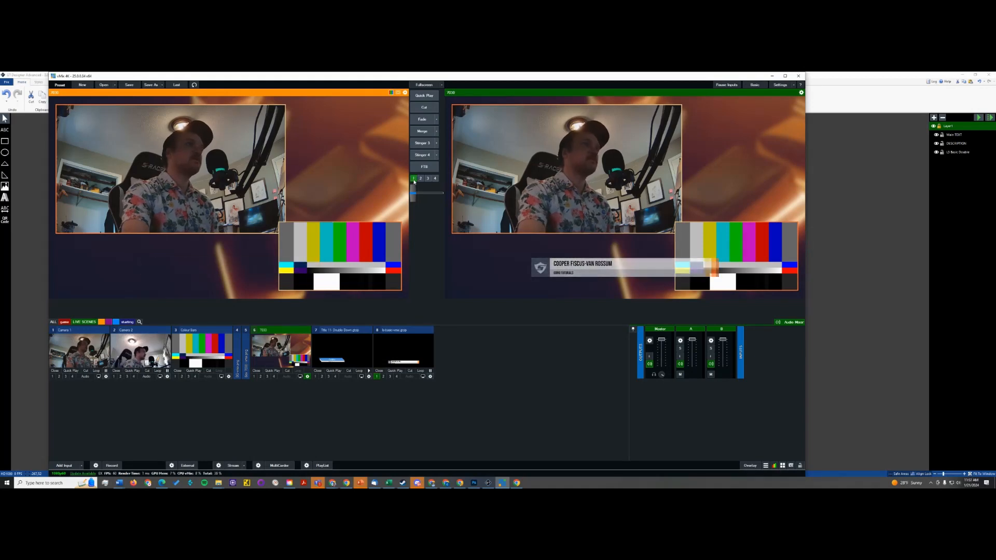
- Reposition the title input's graphic further left and slightly higher in the frame
double_click(406, 363)
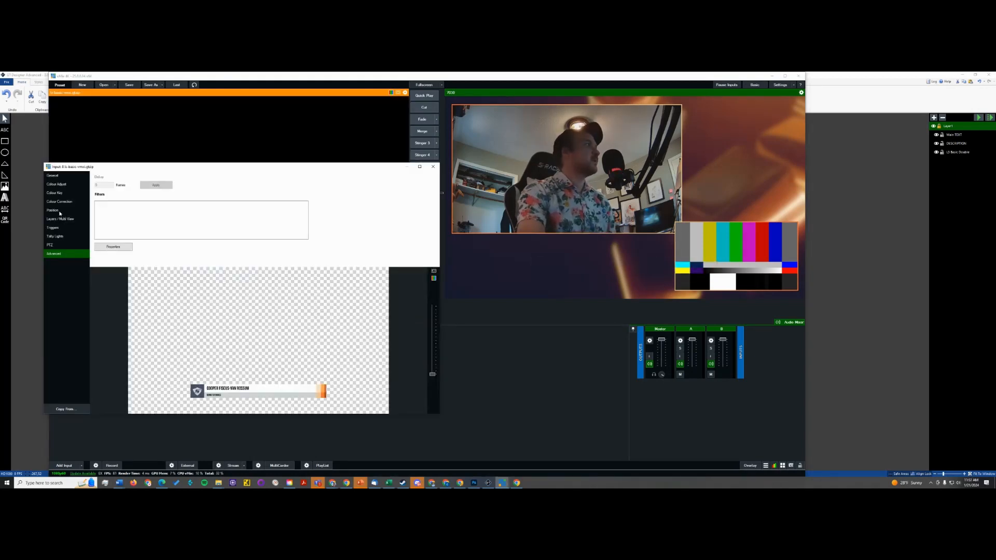
left_click(58, 210)
left_click_drag(222, 394, 174, 386)
left_click(433, 167)
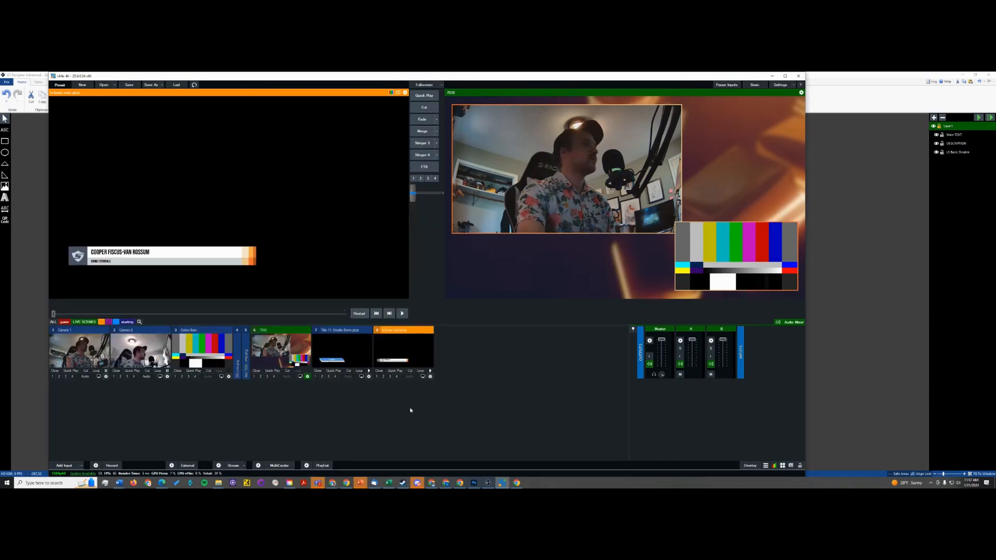
- Check the repositioned title as overlay 1 over the scene and show it on the program output
left_click(414, 179)
left_click(413, 179)
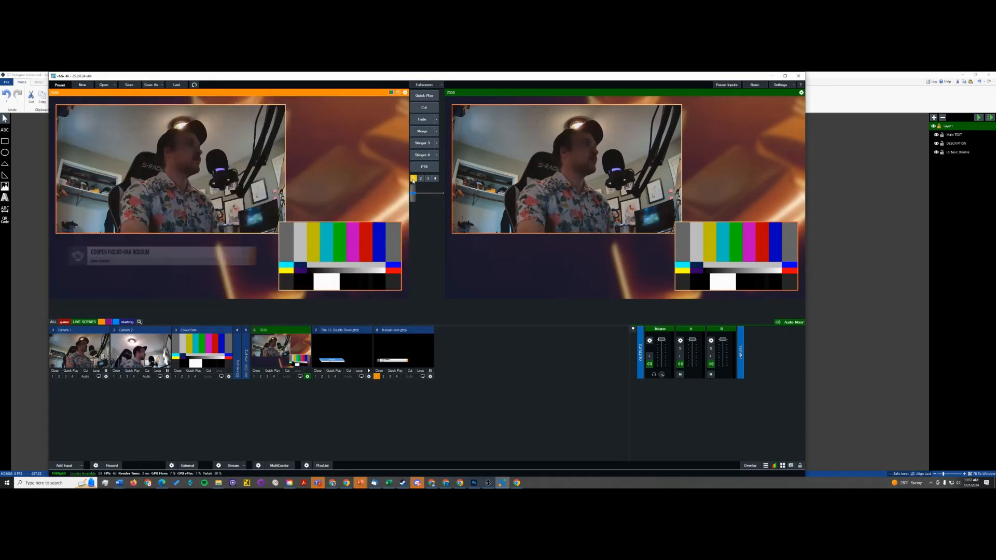
left_click(377, 377)
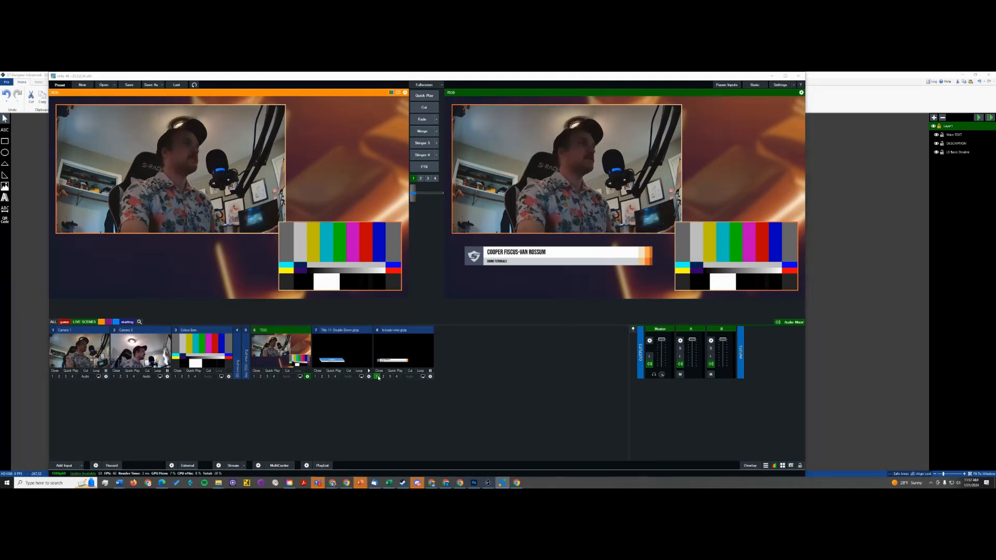
- Switch to GT Designer, apply the Reveal transition to the L3 Basic Double graphic and play the animation
key("alt+Tab")
left_click(334, 407)
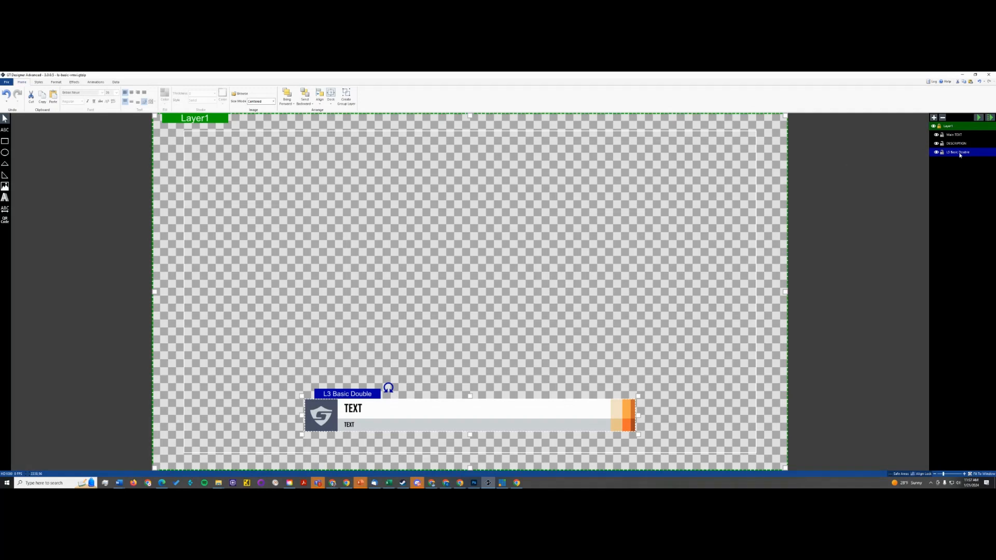
left_click(891, 156)
left_click(957, 152)
left_click(93, 83)
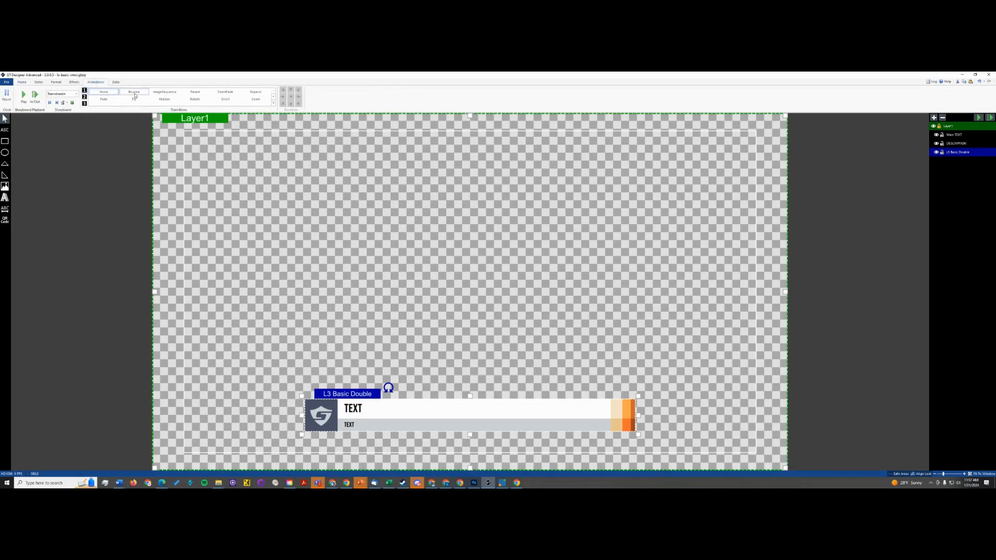
left_click(195, 93)
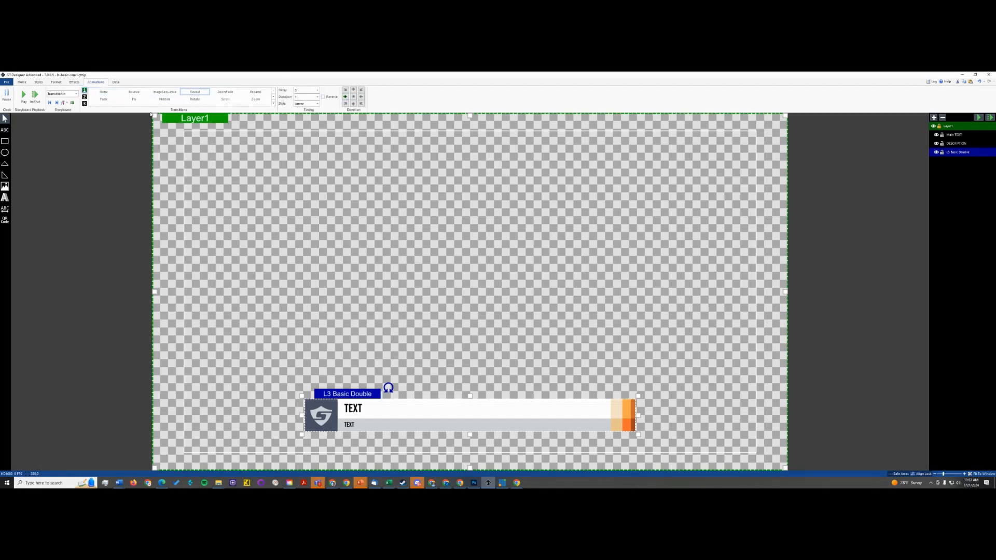
left_click(24, 96)
- Apply delayed Reveal transitions to the Main TEXT and DESCRIPTION elements and play the entrance animation
left_click(963, 144)
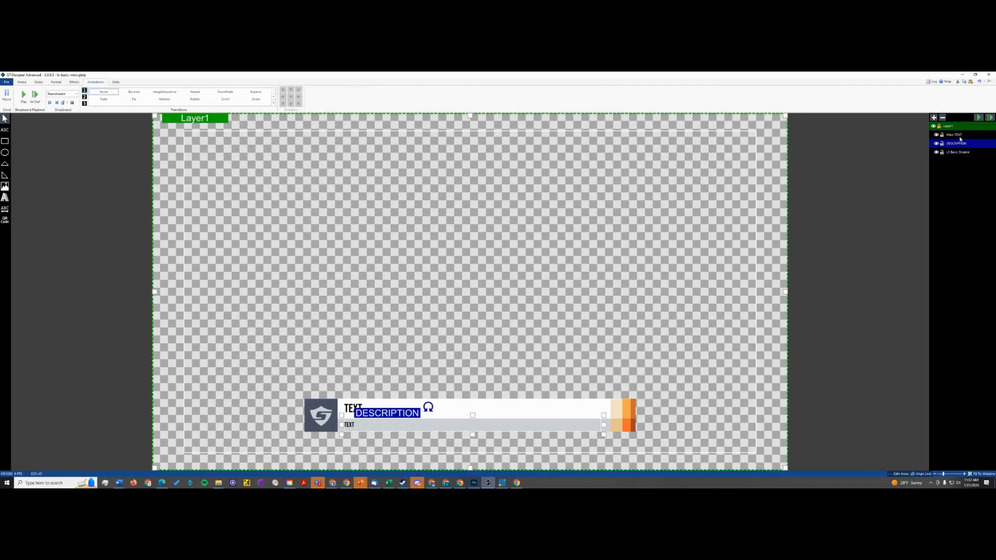
left_click(960, 136)
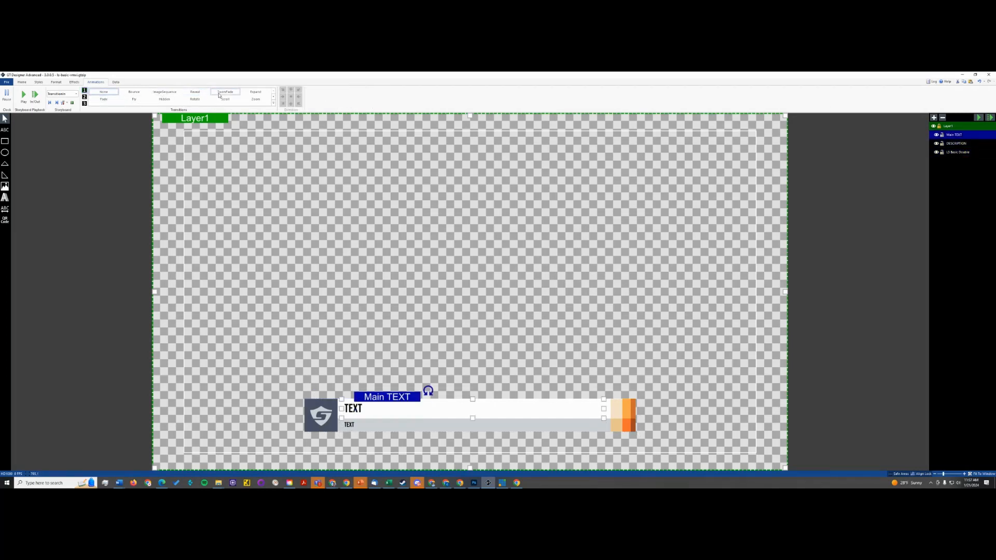
left_click(195, 92)
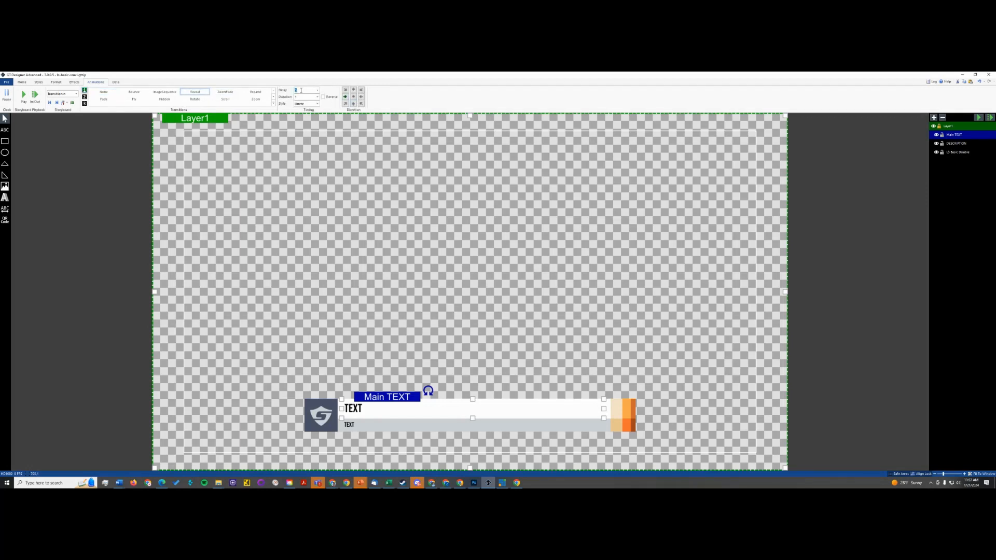
left_click(955, 143)
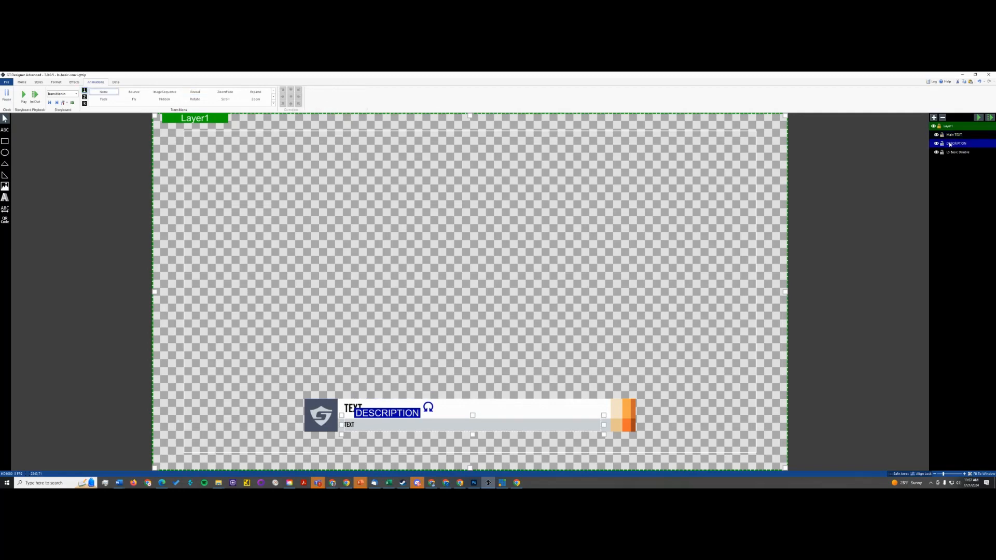
left_click(195, 92)
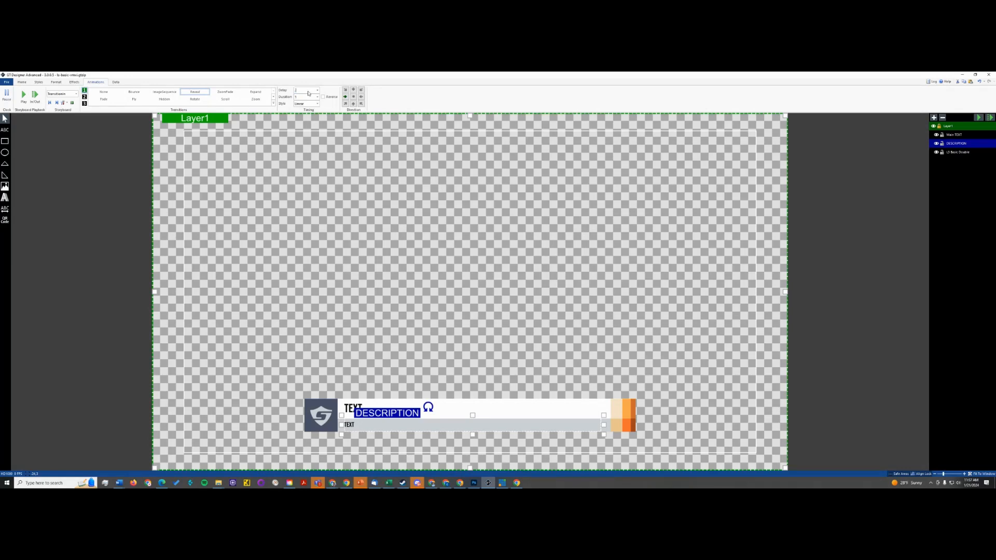
left_click(23, 95)
left_click(23, 96)
- Set the Reveal delay to 1 for Main TEXT and 1.25 for DESCRIPTION, and play the entrance animation
left_click(945, 135)
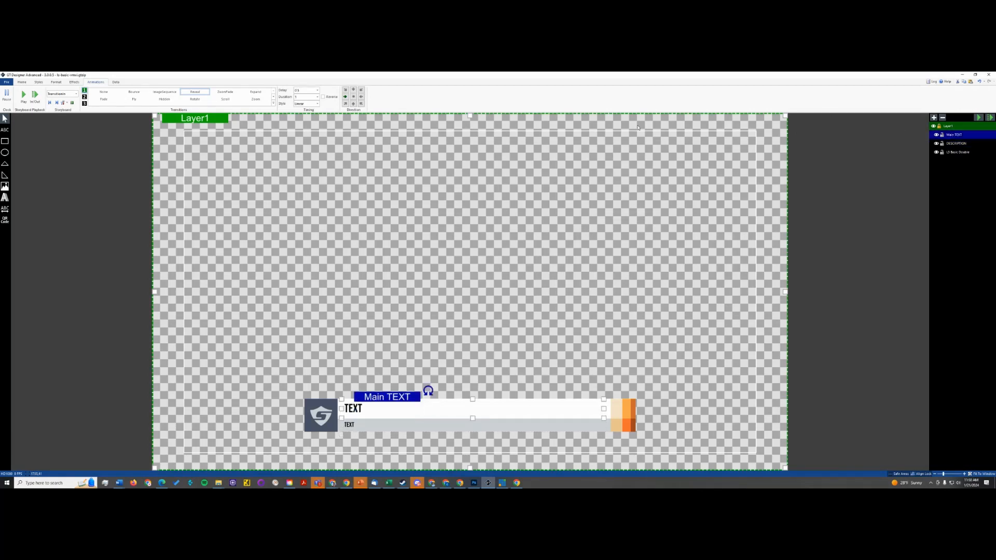
type("1")
left_click(956, 144)
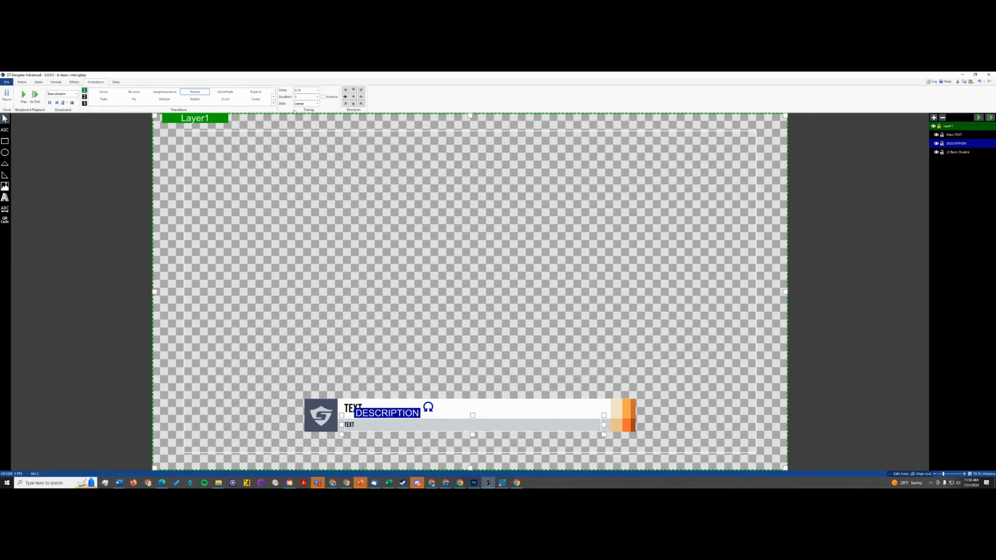
double_click(306, 91)
left_click(23, 95)
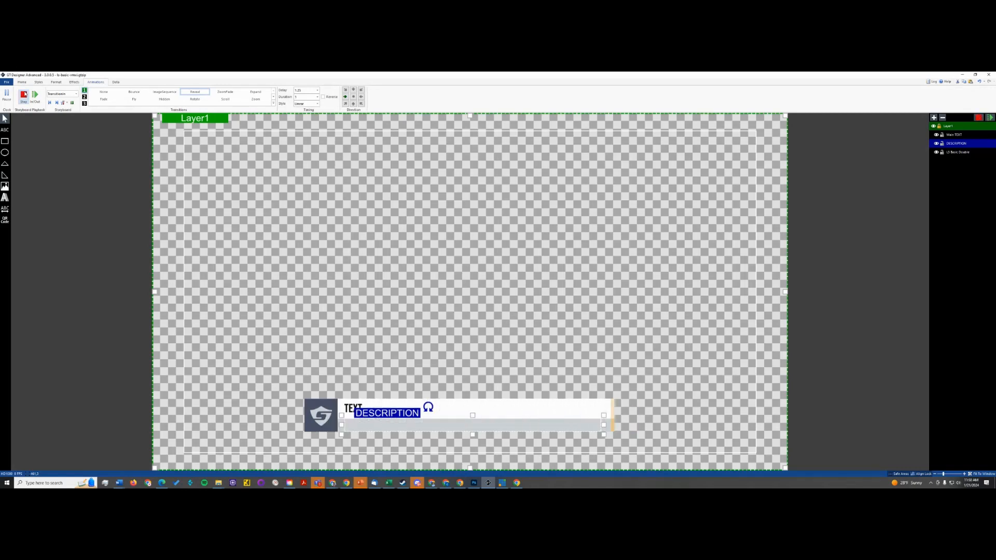
left_click(23, 94)
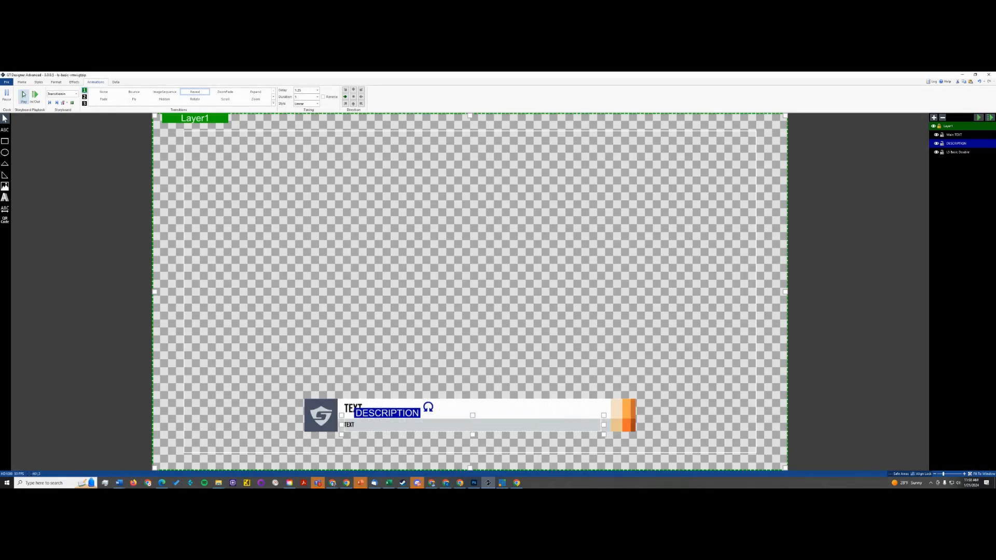
- Save the animated title over the existing GT title file in the building folder
left_click(6, 82)
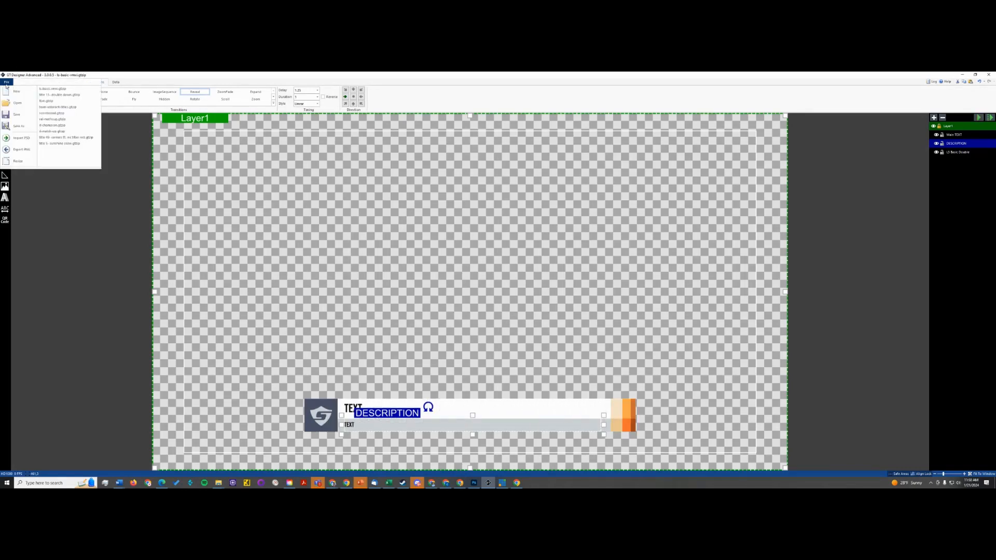
left_click(16, 129)
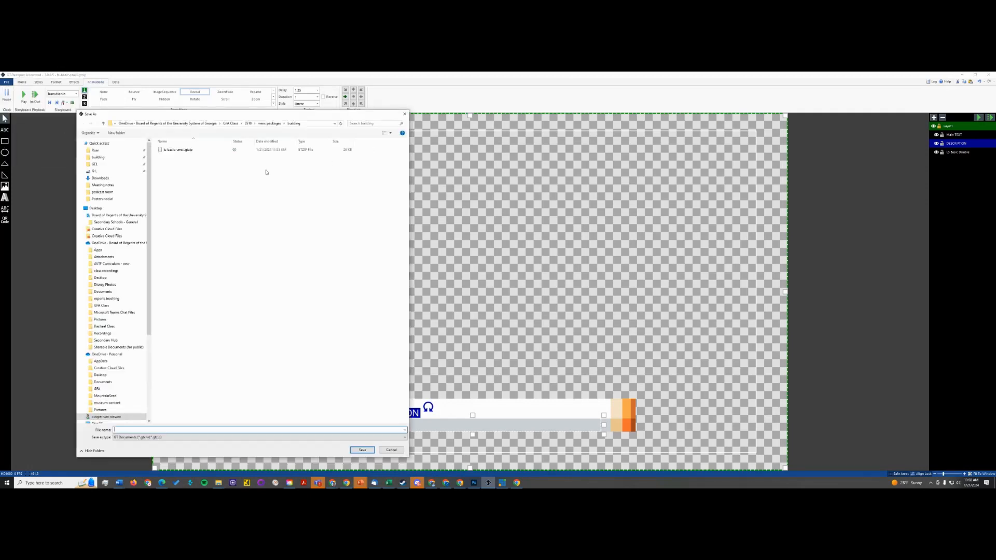
left_click(198, 151)
left_click(360, 451)
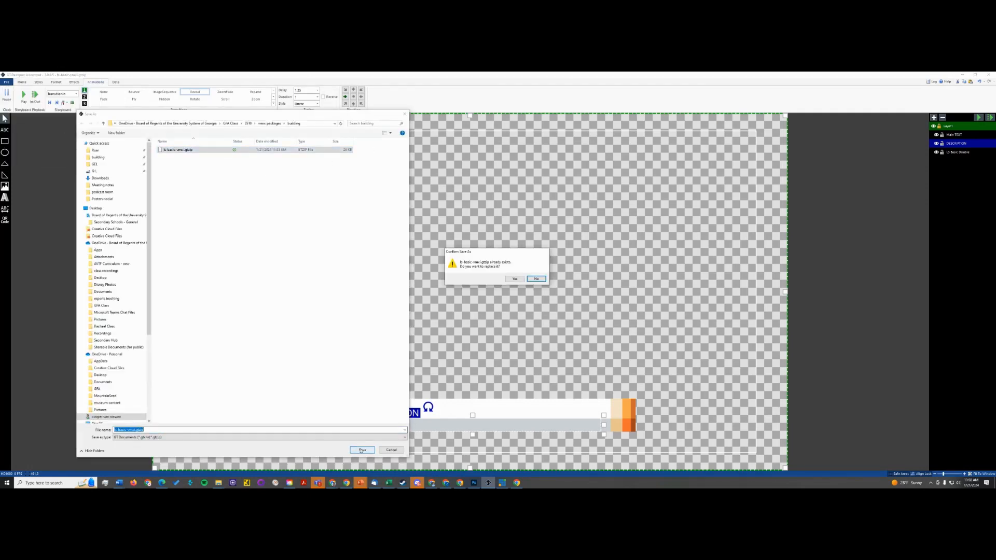
left_click(520, 280)
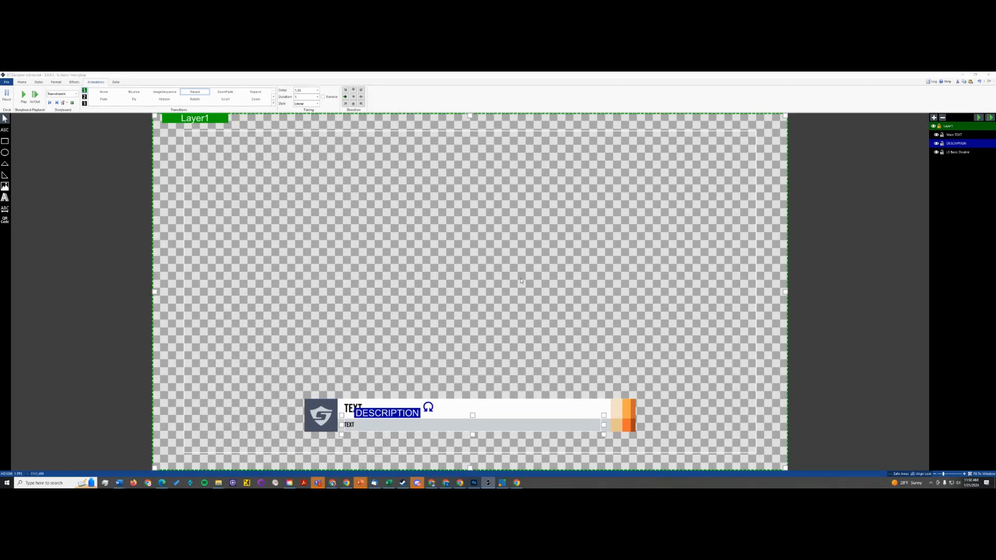
- Switch to vMix, reload the lower-third title input and test its entrance as overlay 1 on the program output
key("alt+Tab")
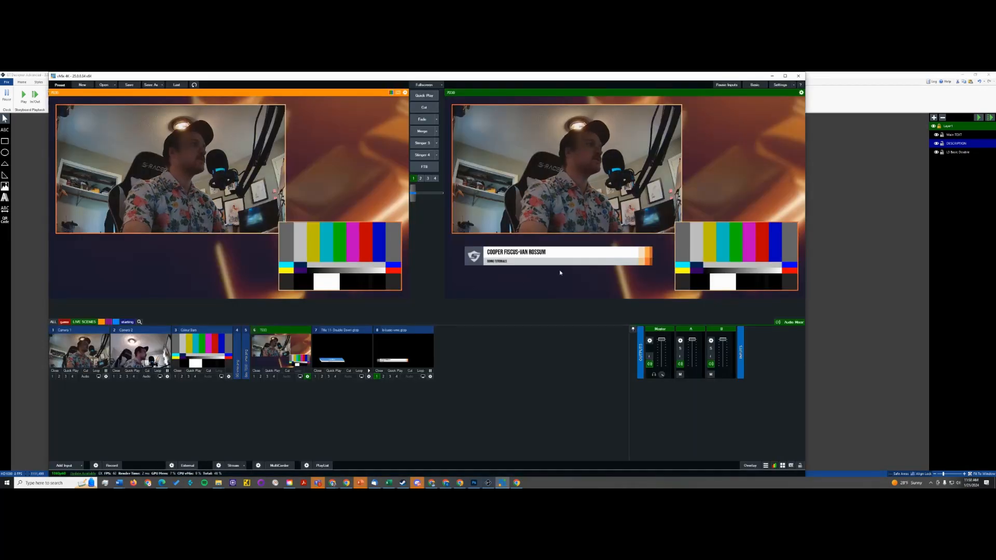
left_click(377, 377)
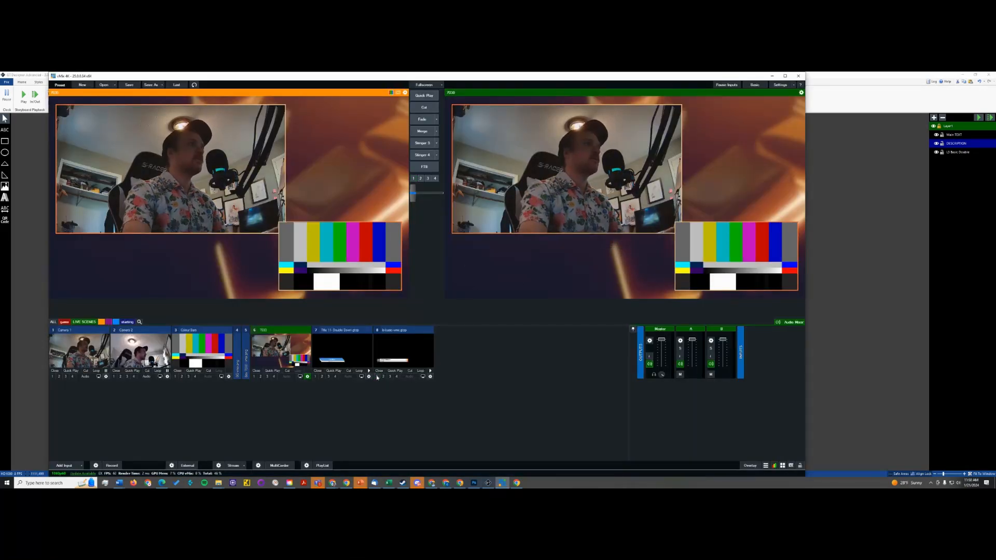
left_click(377, 377)
right_click(393, 353)
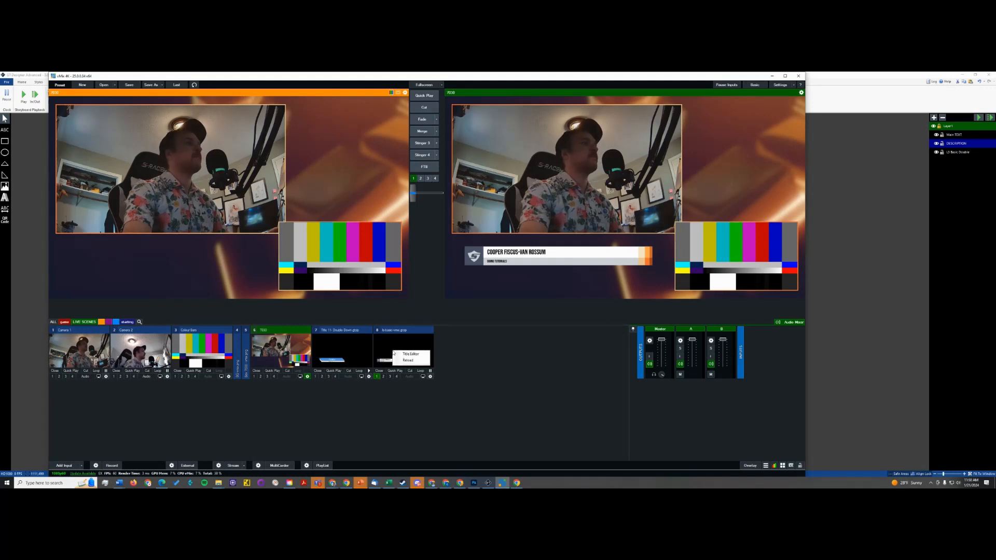
left_click(407, 360)
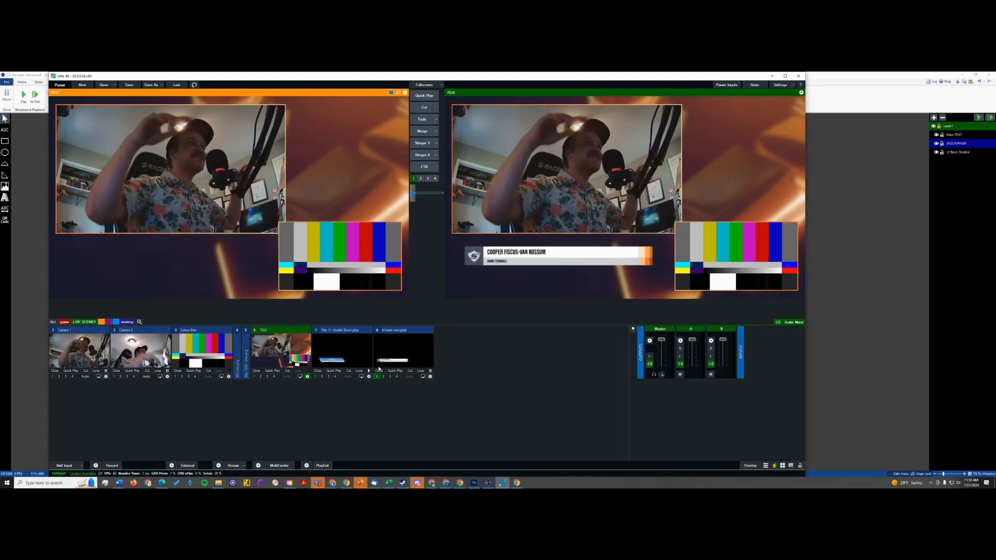
left_click(377, 376)
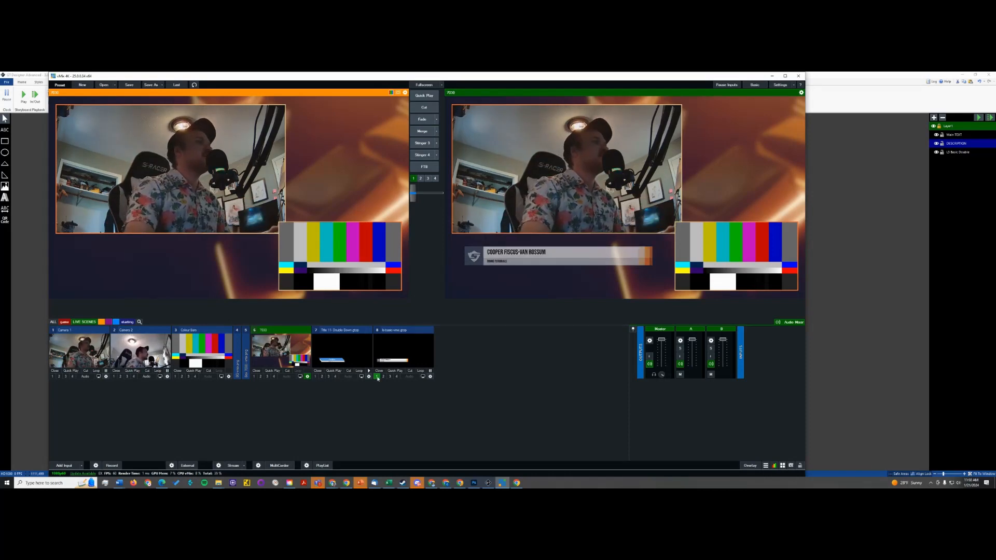
left_click(377, 376)
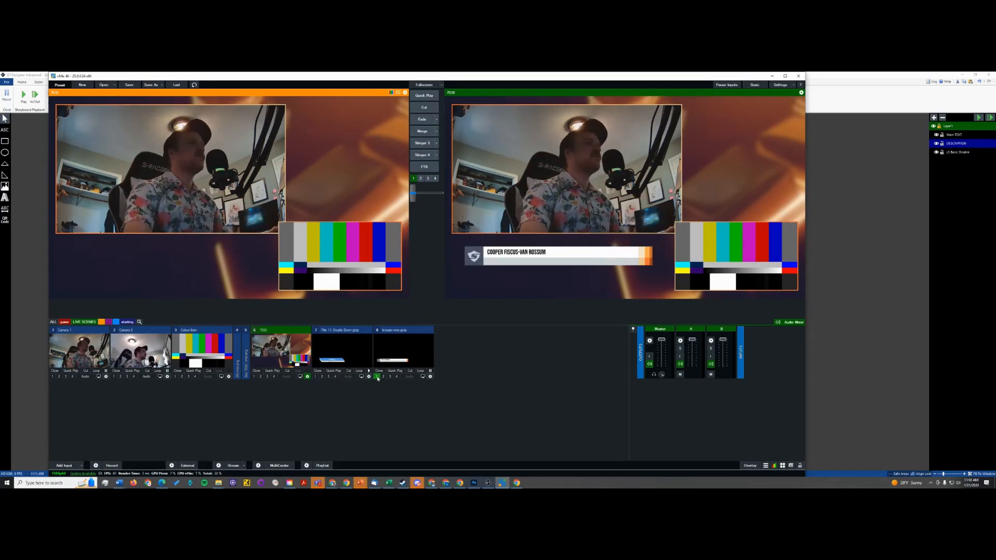
- Switch to GT Designer and select the TransitionOut storyboard for the L3 Basic Double graphic
key("alt+Tab")
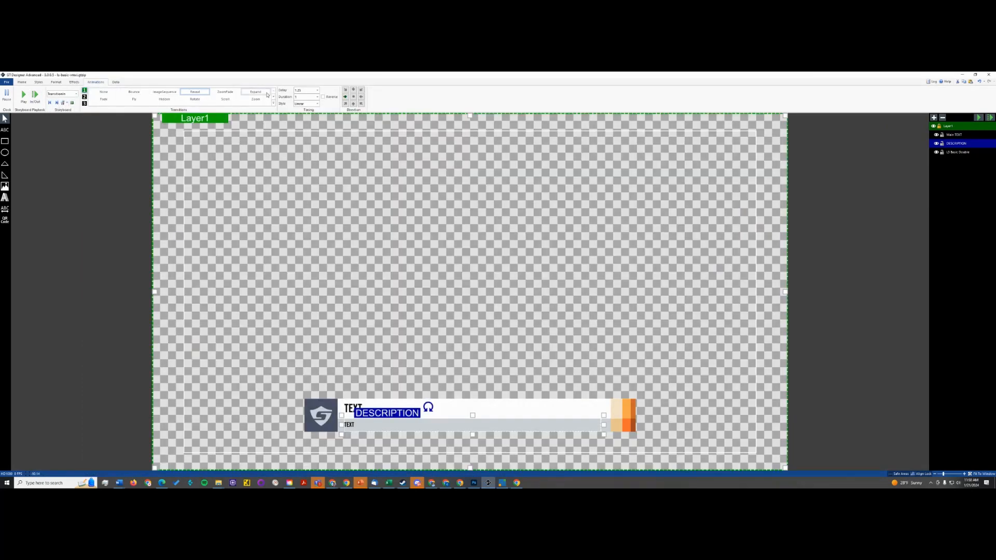
left_click(957, 152)
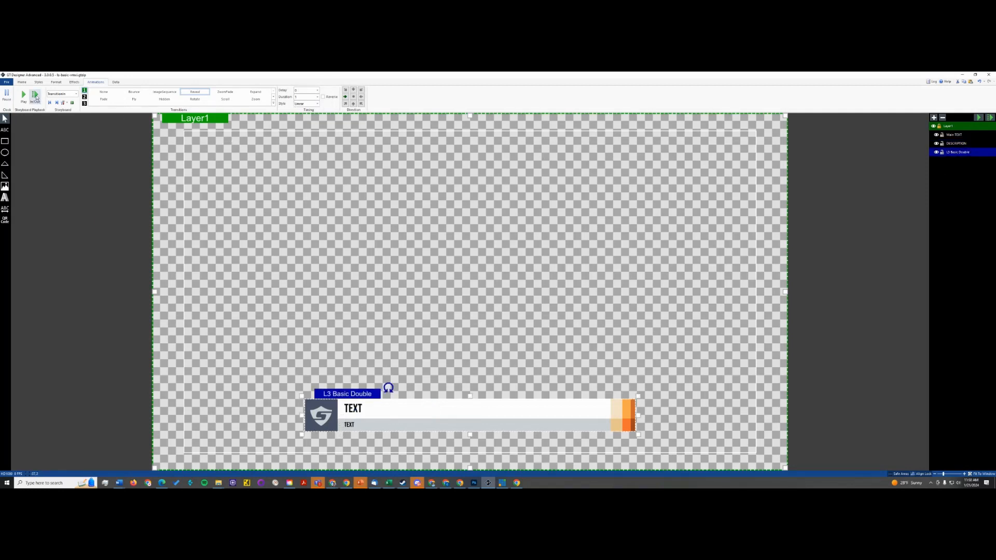
left_click(75, 94)
left_click(106, 105)
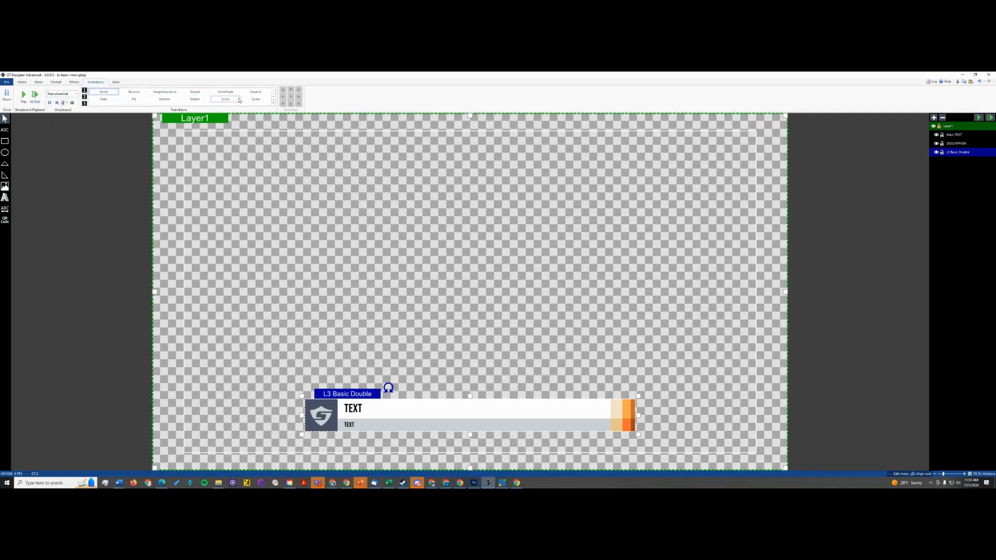
- Try the Scroll transition on the L3 Basic Double graphic's exit and play it
left_click(233, 100)
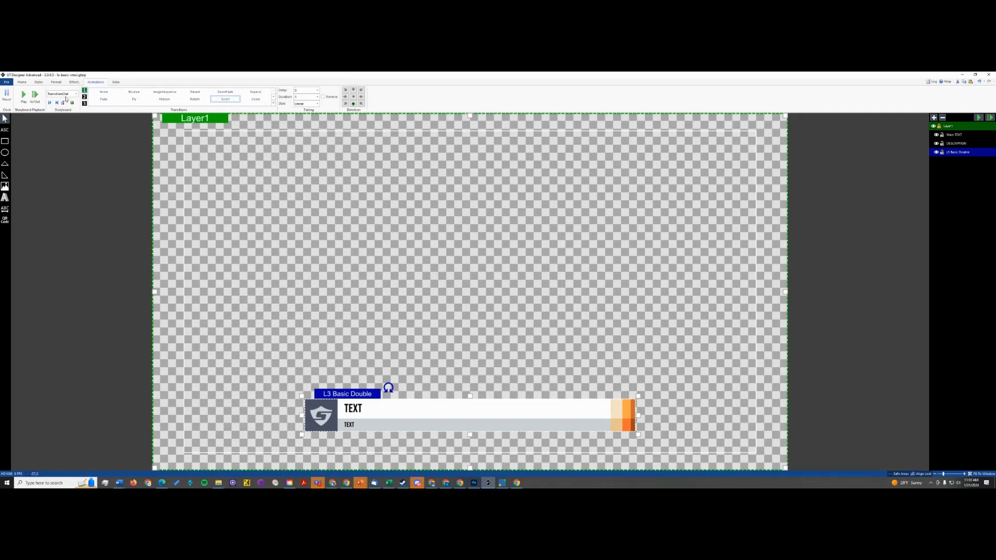
left_click(23, 96)
left_click(24, 96)
- Apply a Reveal exit with the leftward direction to the L3 Basic Double graphic, and play the exit and combined in/out animations
left_click(362, 97)
left_click(207, 94)
left_click(23, 95)
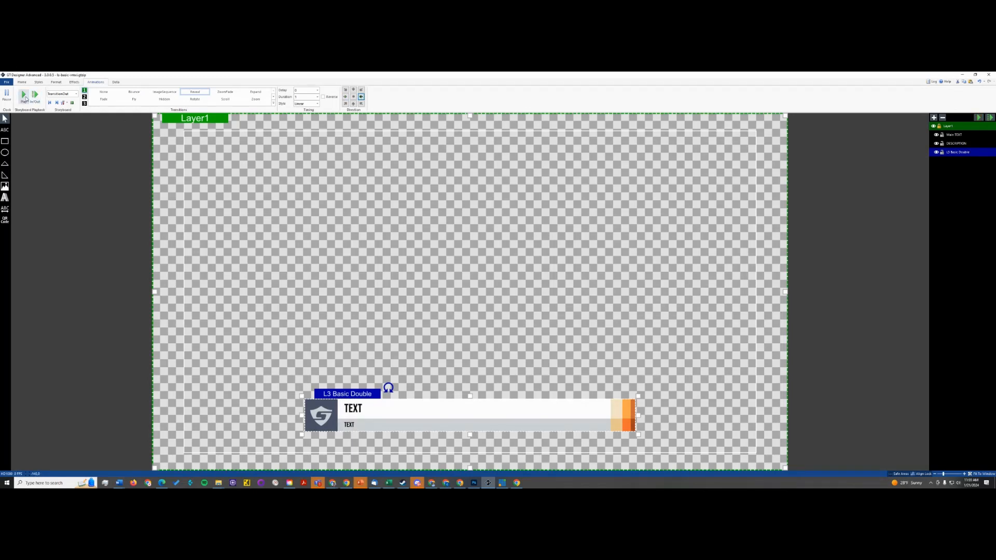
left_click(22, 97)
left_click(22, 95)
left_click(23, 97)
left_click(36, 97)
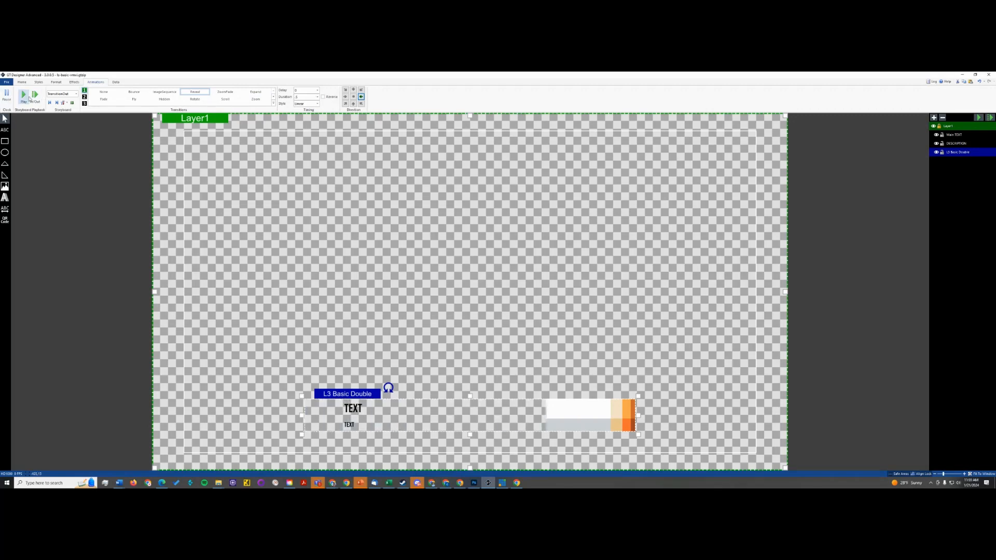
left_click(39, 98)
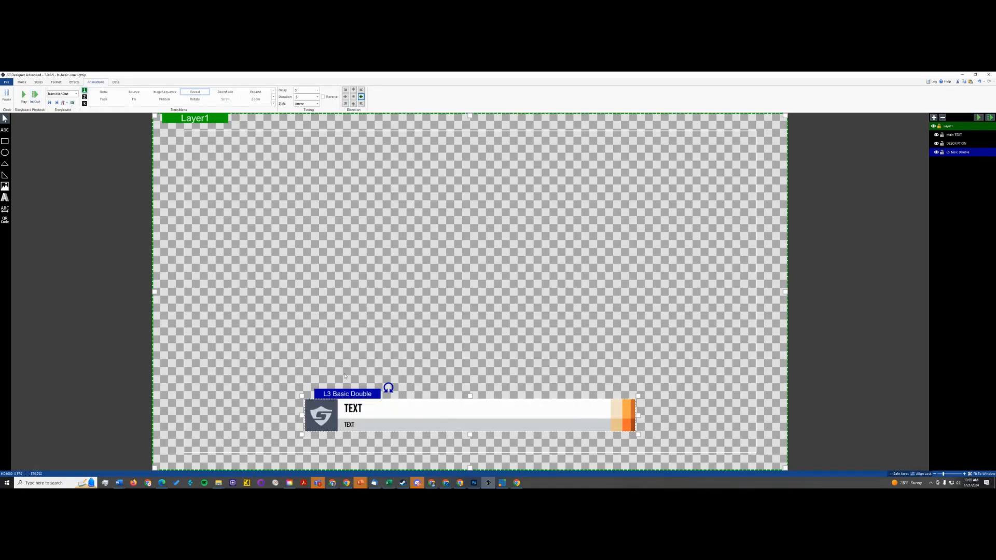
- Apply Reveal exits with the leftward direction to DESCRIPTION and Main TEXT, and play the in/out animation
left_click(956, 143)
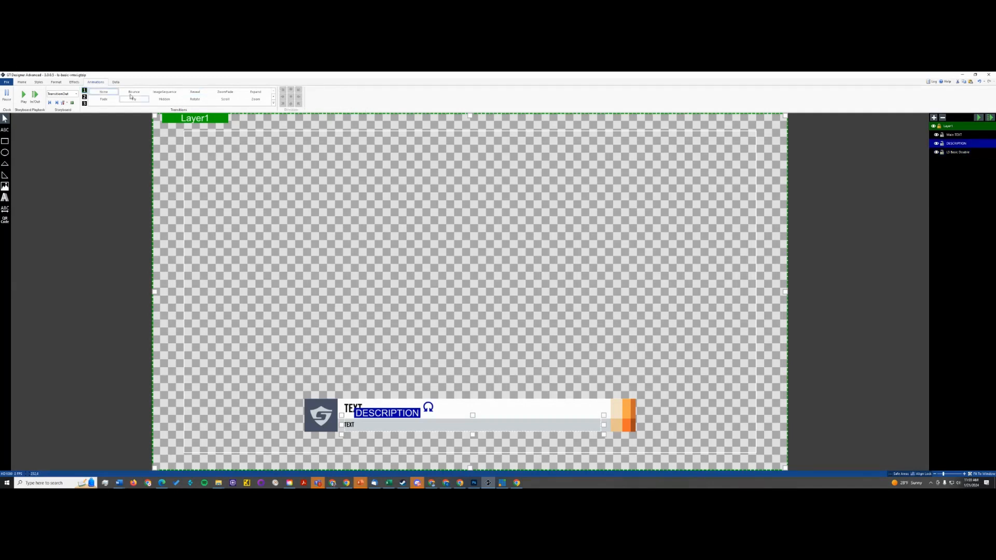
left_click(196, 92)
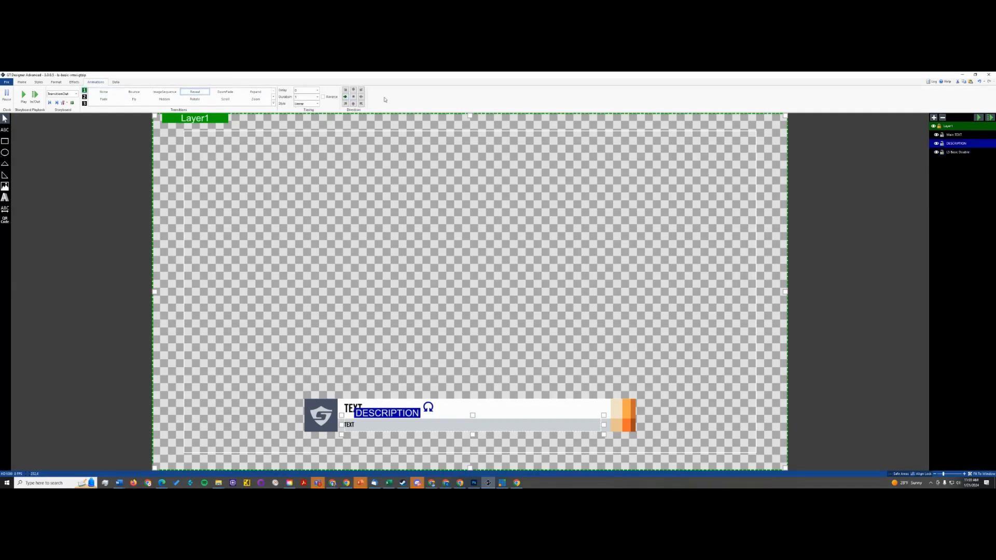
left_click(346, 97)
left_click(35, 95)
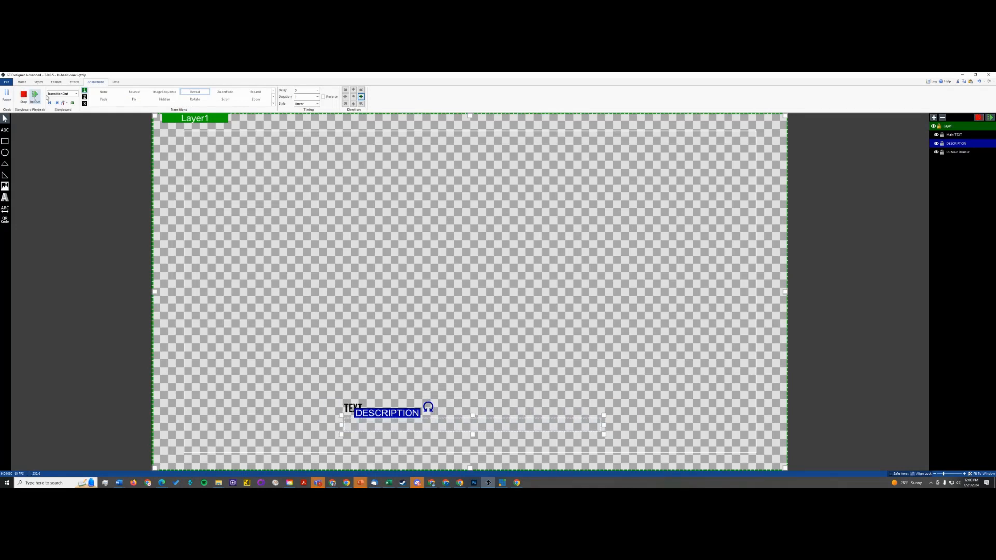
left_click(960, 136)
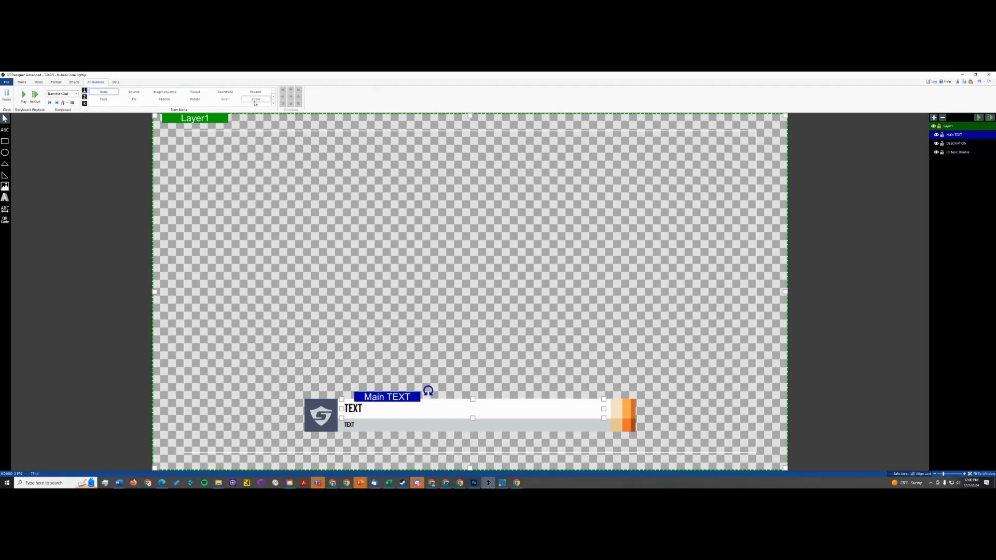
left_click(361, 96)
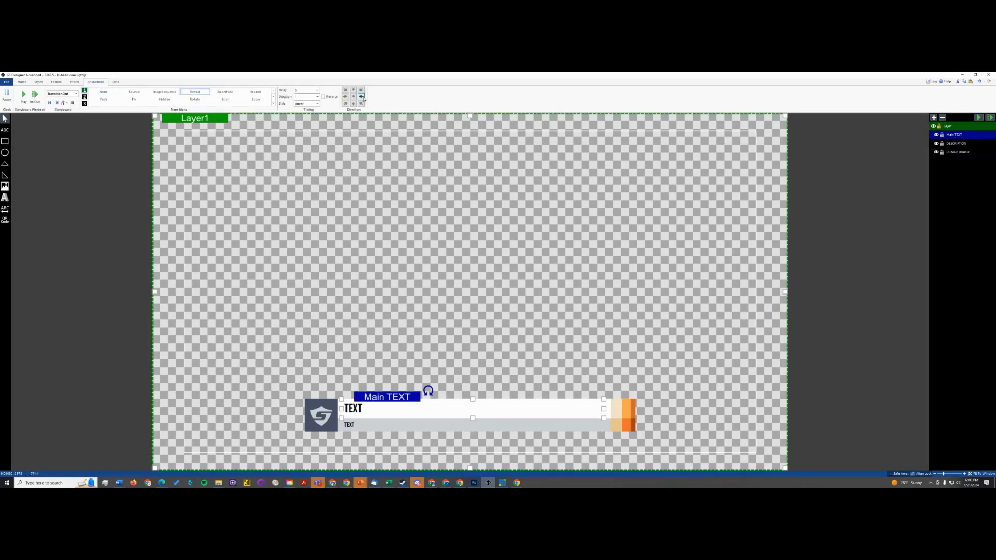
left_click(38, 96)
- Save the title with its exit transitions, replacing the existing GT title file
left_click(7, 82)
left_click(22, 126)
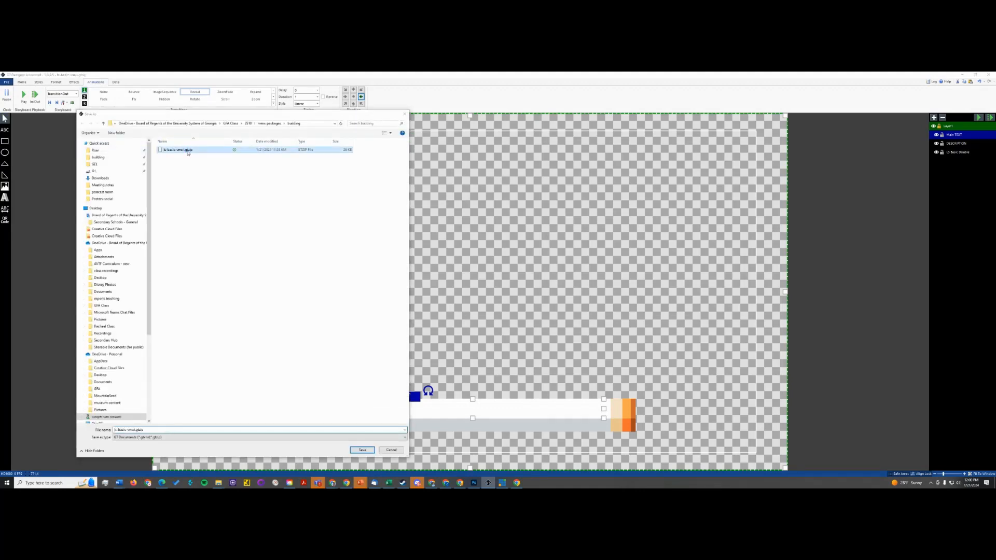
key("Return")
key("y")
- Switch to vMix and toggle the lower-third title in overlay channel 1 to test its entrance and exit
key("alt+Tab")
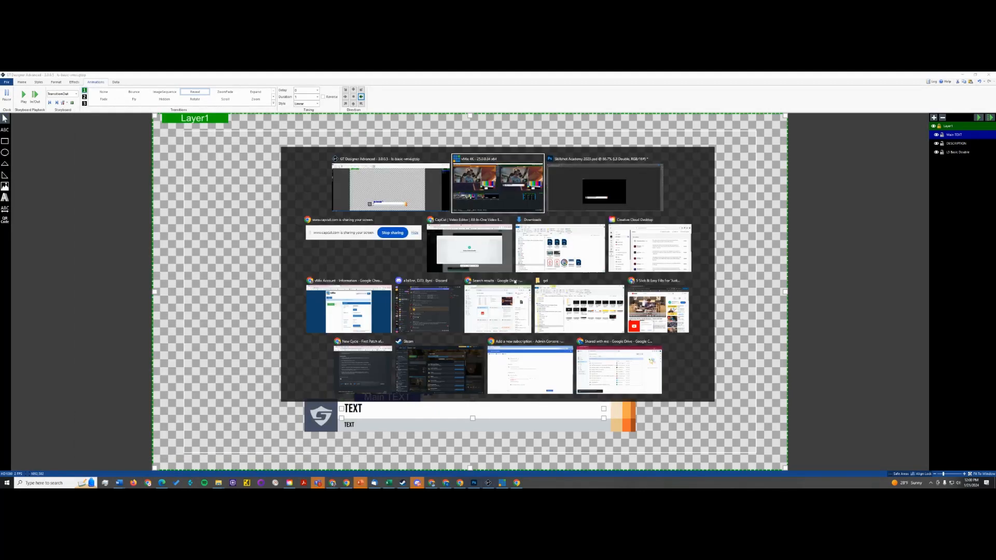
left_click(496, 184)
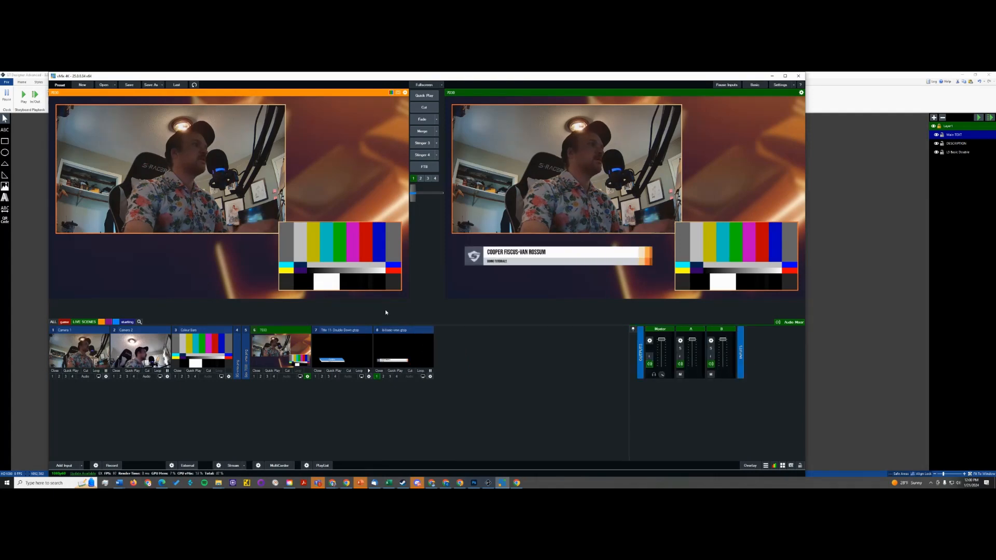
left_click(377, 377)
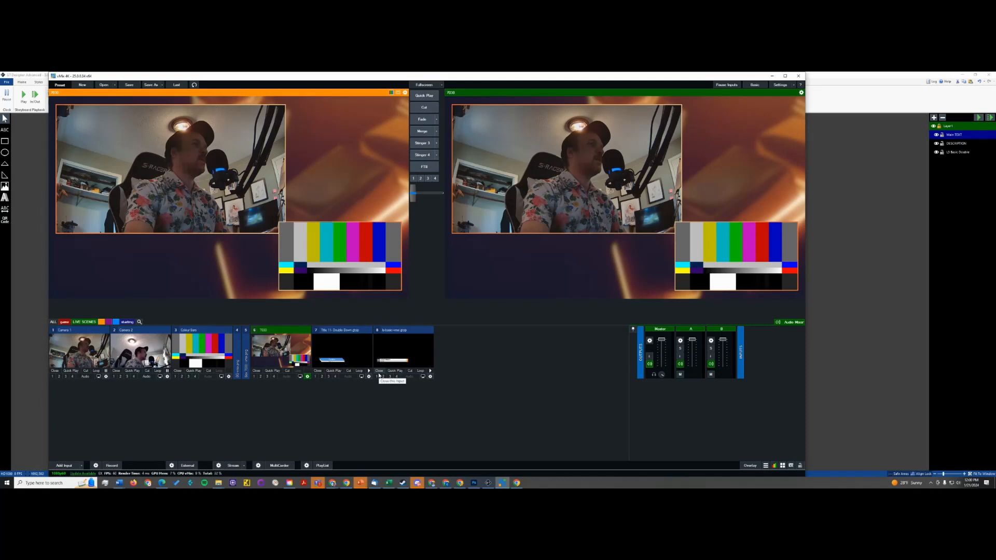
left_click(377, 377)
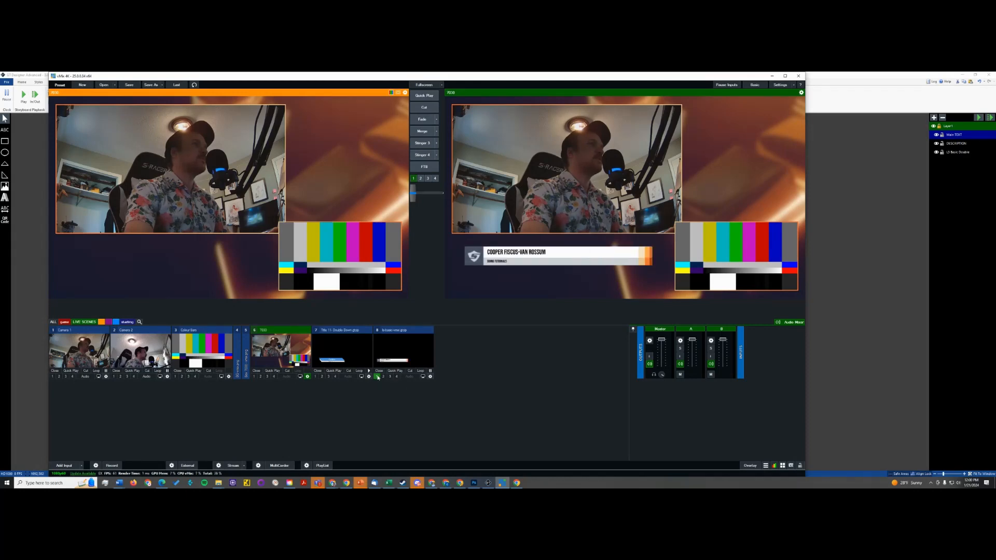
left_click(377, 377)
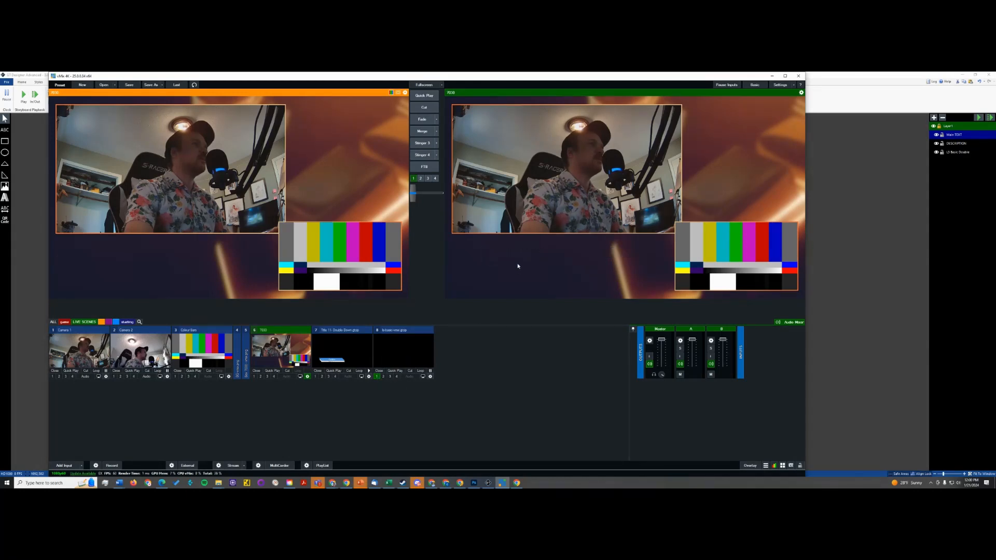
- Return to GT Title Designer and set the exit Reveal duration to .25 for DESCRIPTION and Main TEXT
key("alt+Tab")
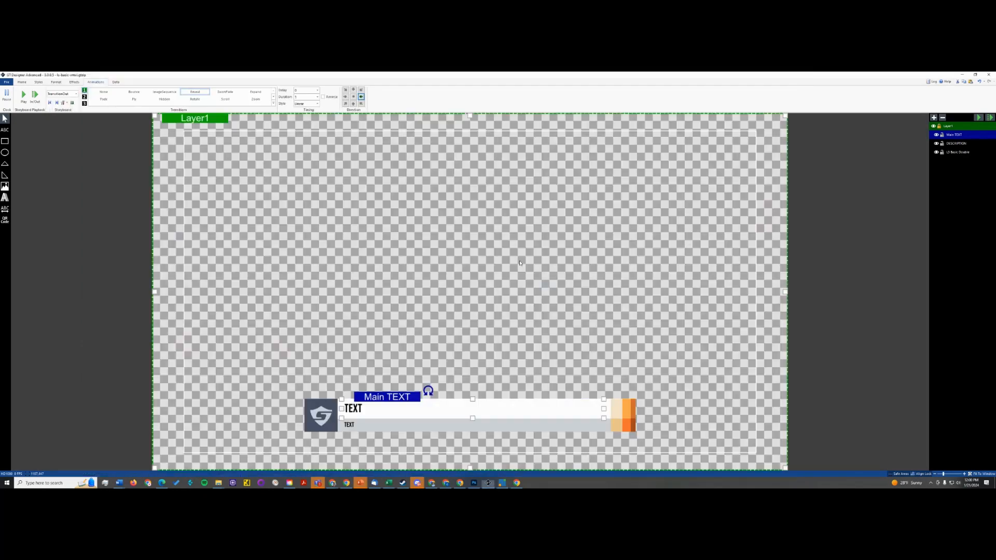
left_click(975, 144)
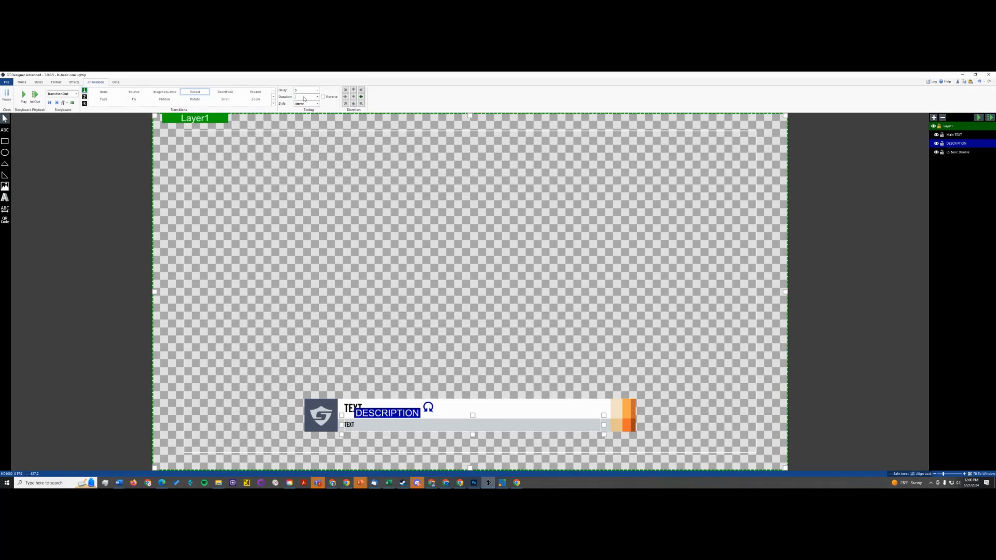
left_click(960, 136)
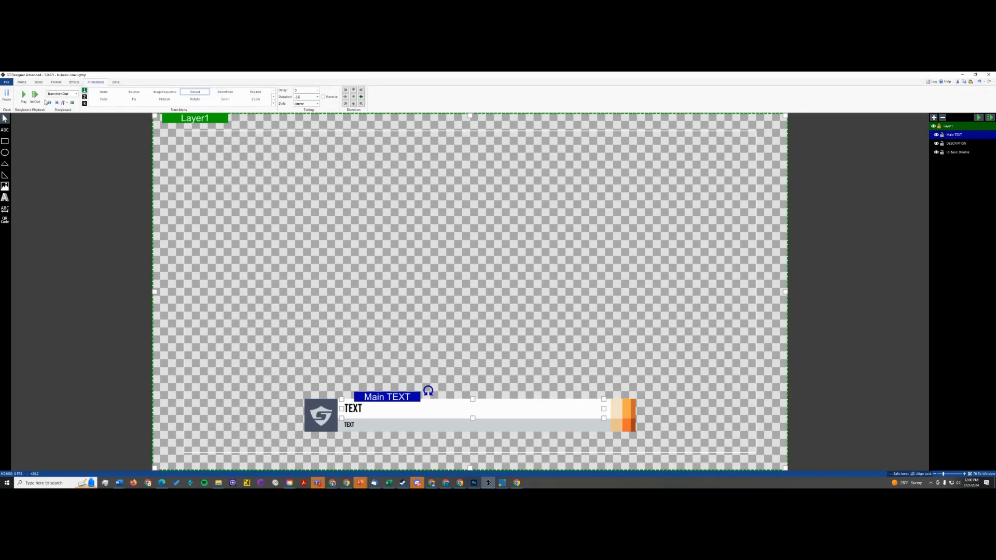
- Save the title with the adjusted text exit durations, replacing the existing l3-basic-vmix GT file
key("alt+Tab")
key("alt+Tab")
left_click(8, 82)
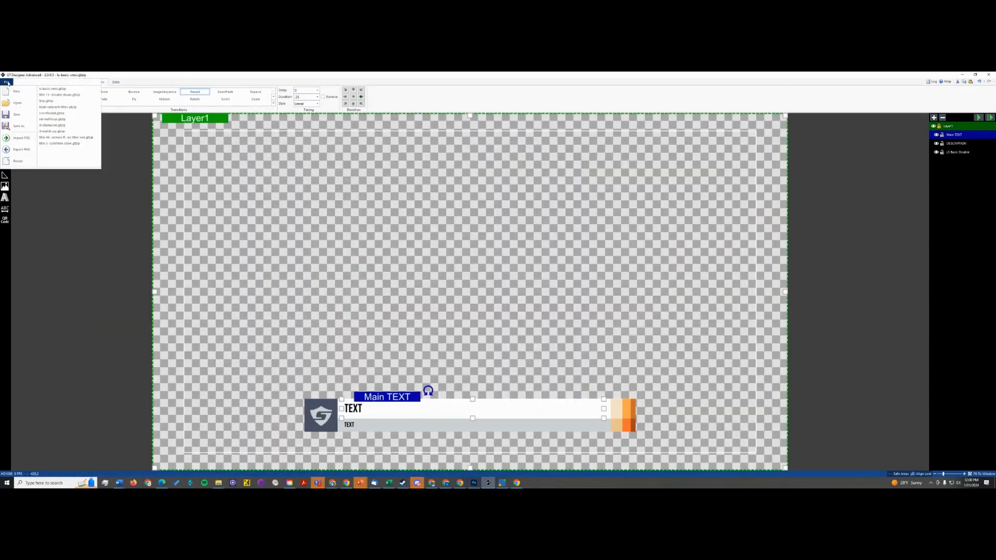
left_click(19, 126)
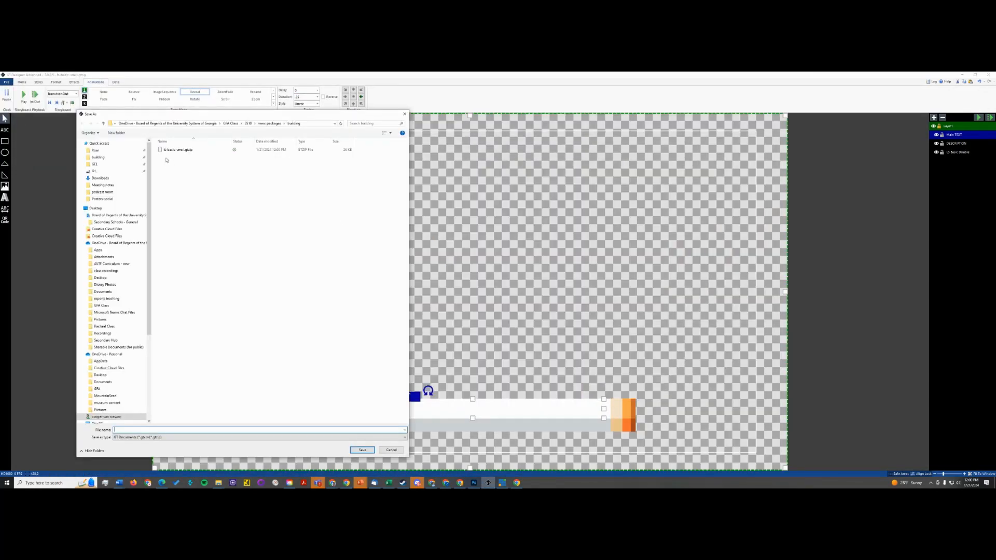
double_click(176, 150)
left_click(508, 280)
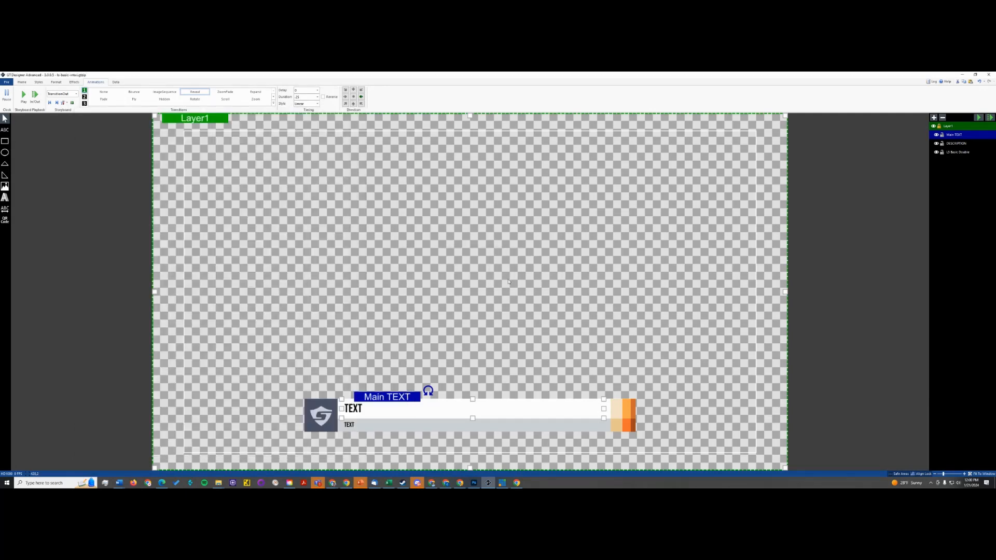
- Switch to vMix and test the resaved lower third by bringing it in and out on overlay channel 1
key("alt+Tab")
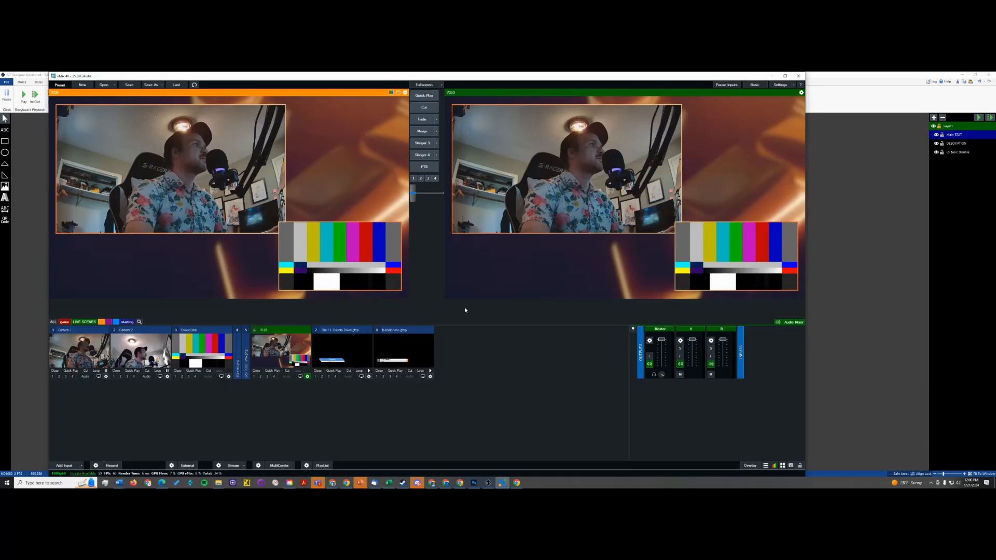
right_click(393, 352)
left_click(410, 363)
left_click(377, 376)
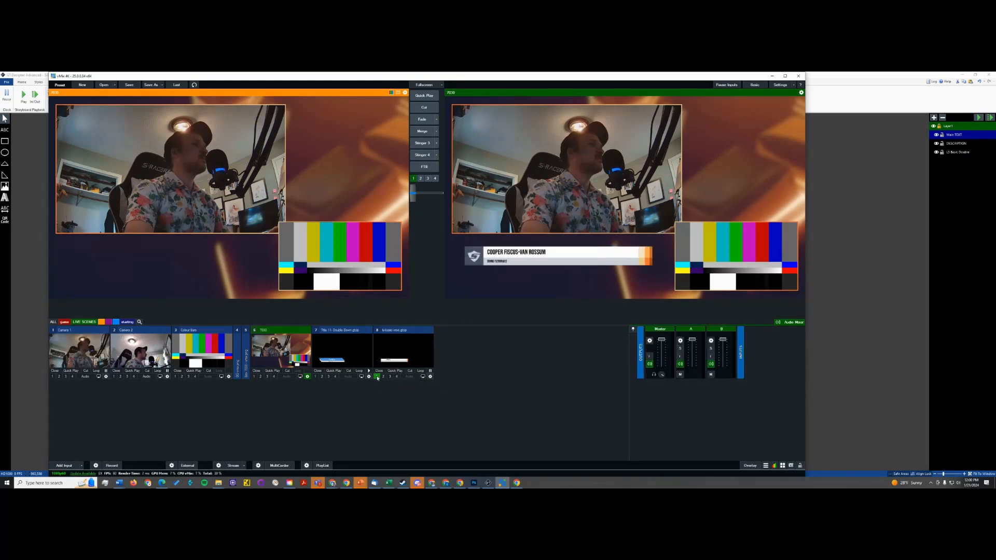
left_click(377, 376)
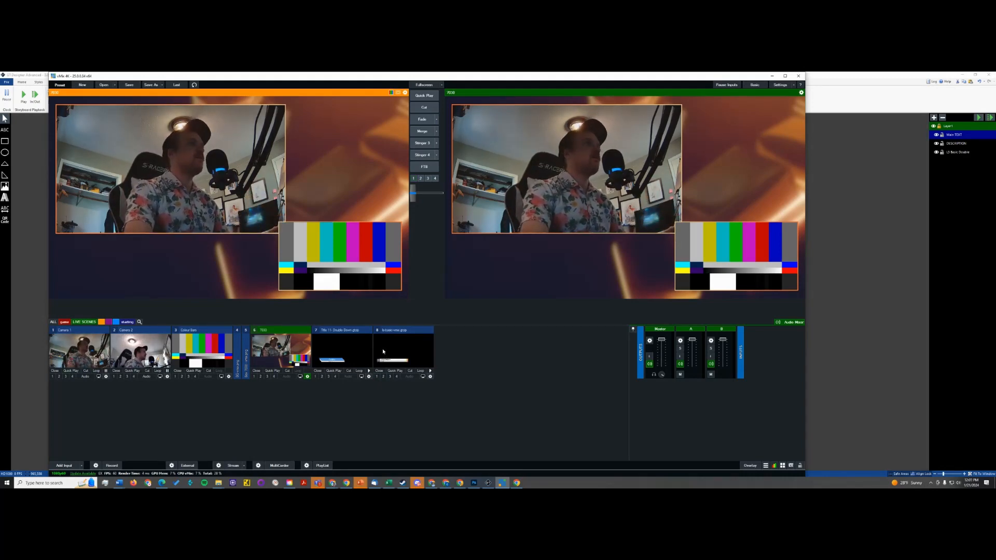
left_click(818, 194)
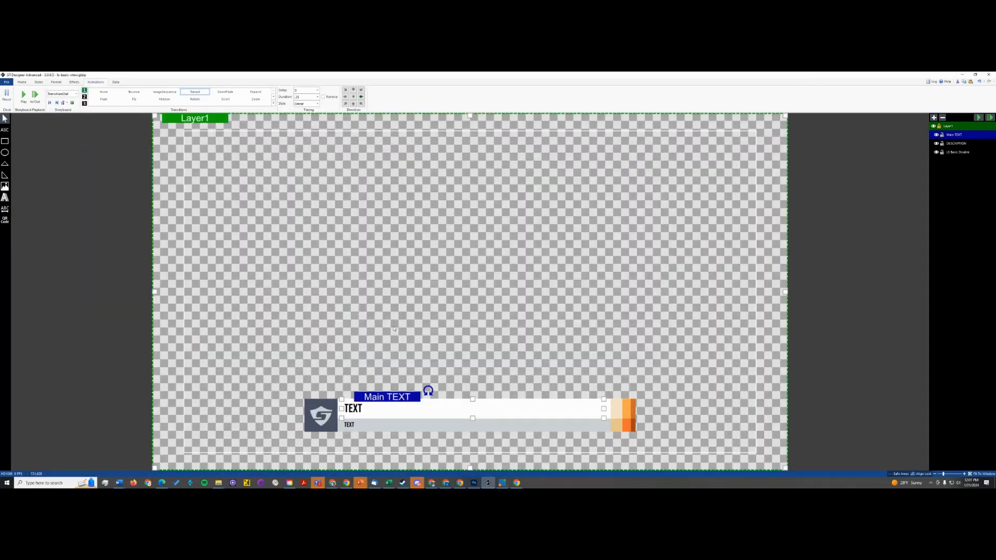
left_click(394, 329)
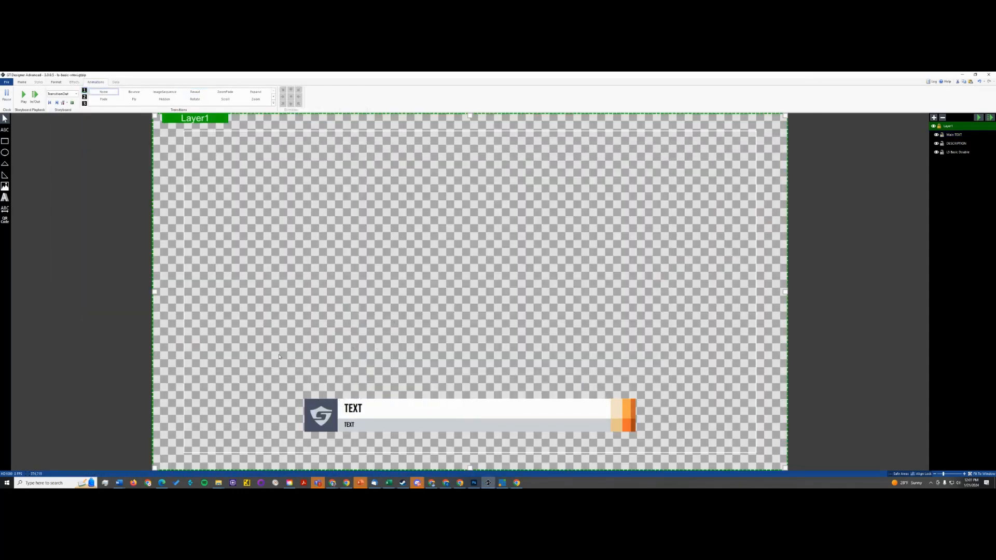
left_click(310, 413)
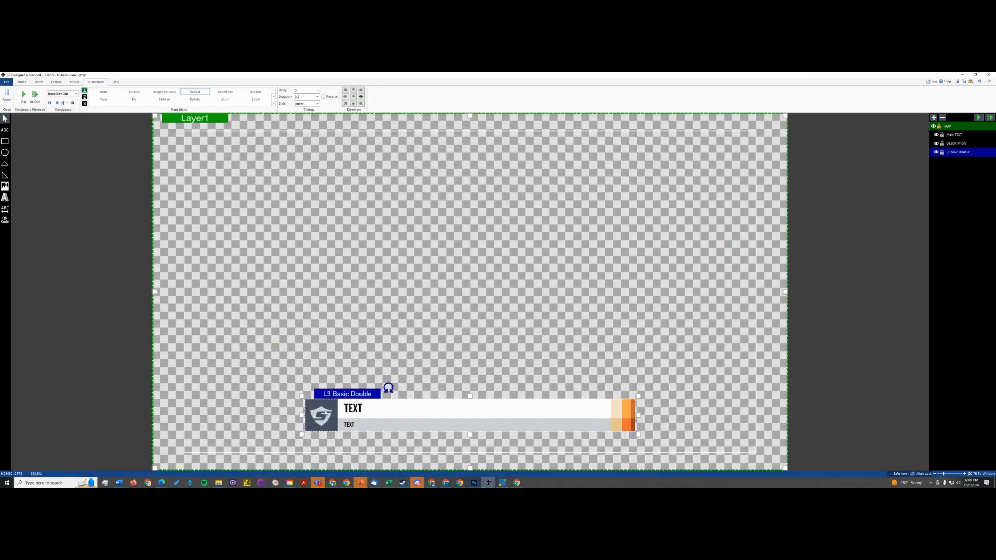
key("alt+Tab")
key("alt+Tab")
key("alt+Tab")
key("alt+Tab")
key("alt+Tab")
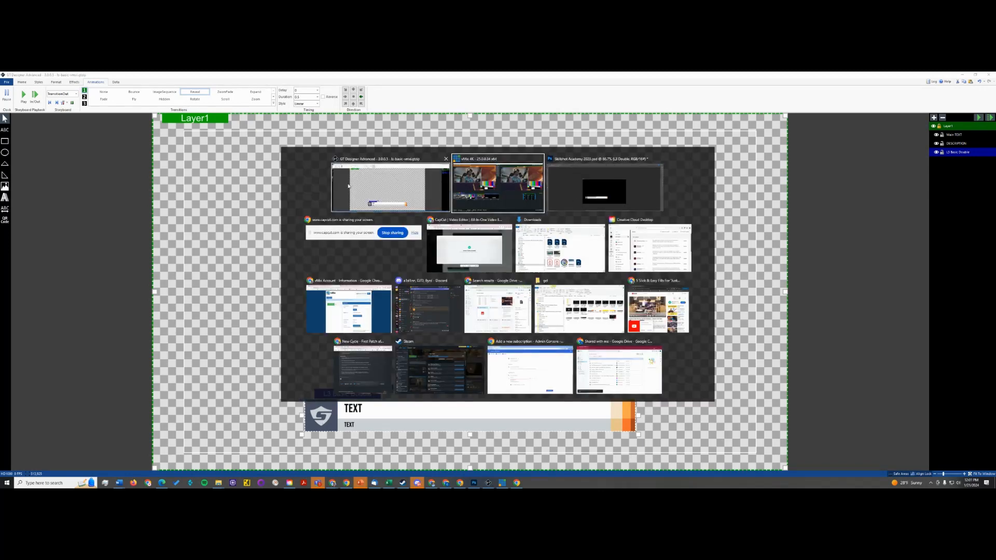
left_click(356, 189)
key("alt+Tab")
- Switch to Photoshop and hide the logo's Vector Smart Object and both example text layers in the L3 Double group
left_click(617, 210)
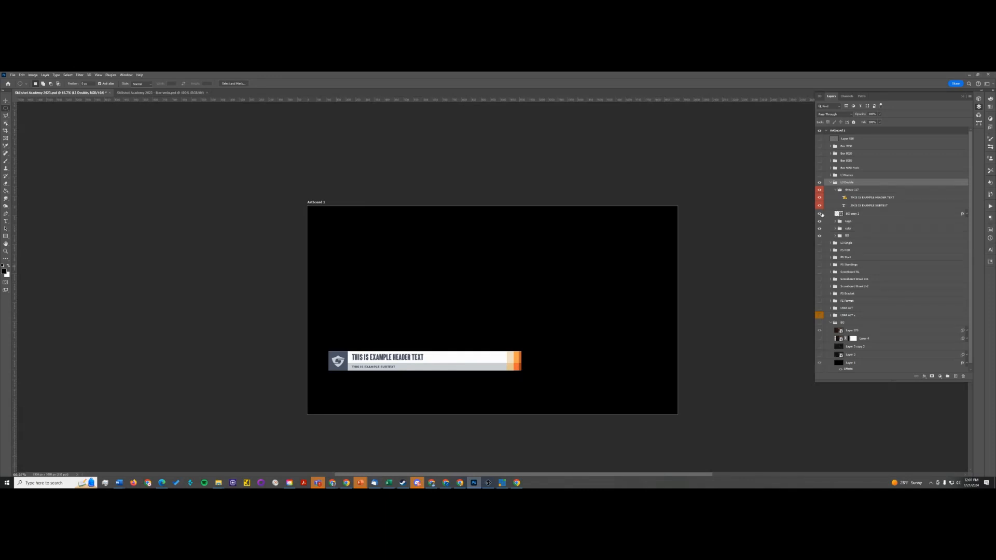
left_click(835, 222)
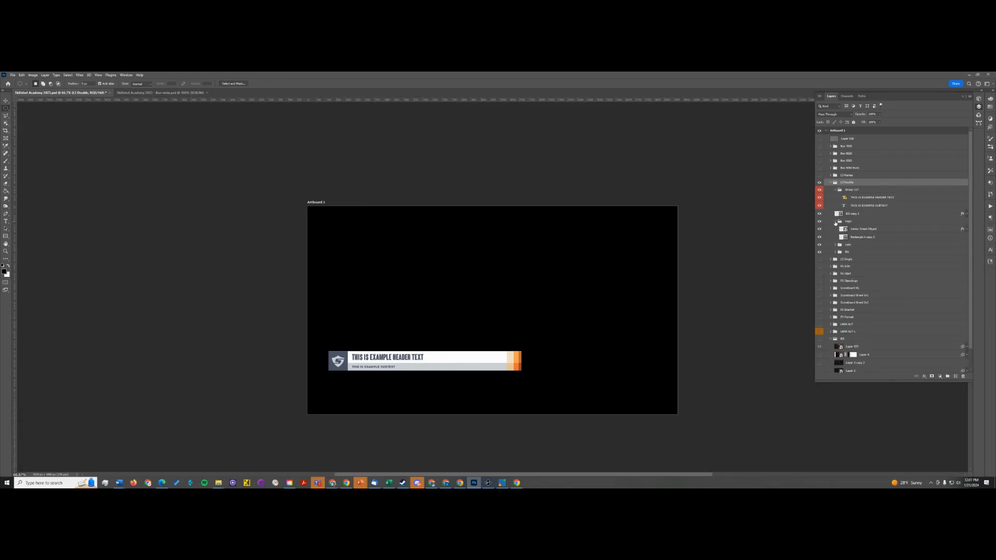
left_click(820, 222)
left_click(821, 222)
left_click(820, 238)
left_click(820, 236)
left_click(820, 229)
left_click(846, 229)
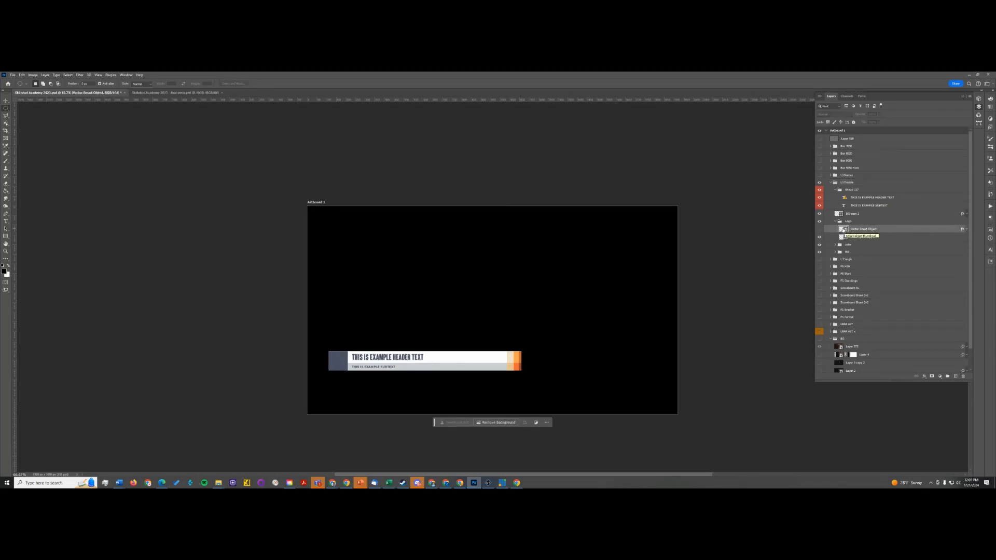
left_click(820, 205)
left_click(820, 199)
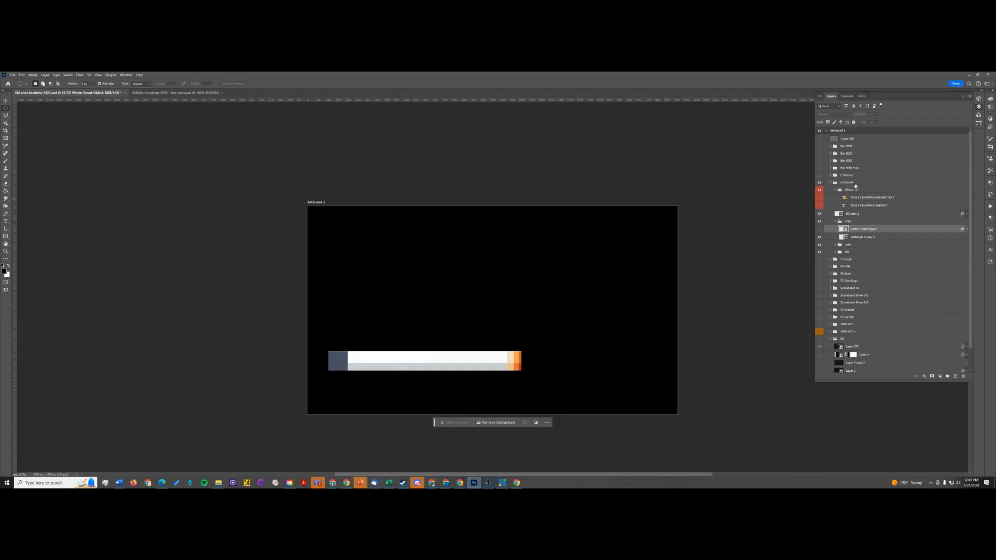
- Quick-export the L3 Double group as a PNG named L3 Double-no-logo in the building folder
right_click(877, 185)
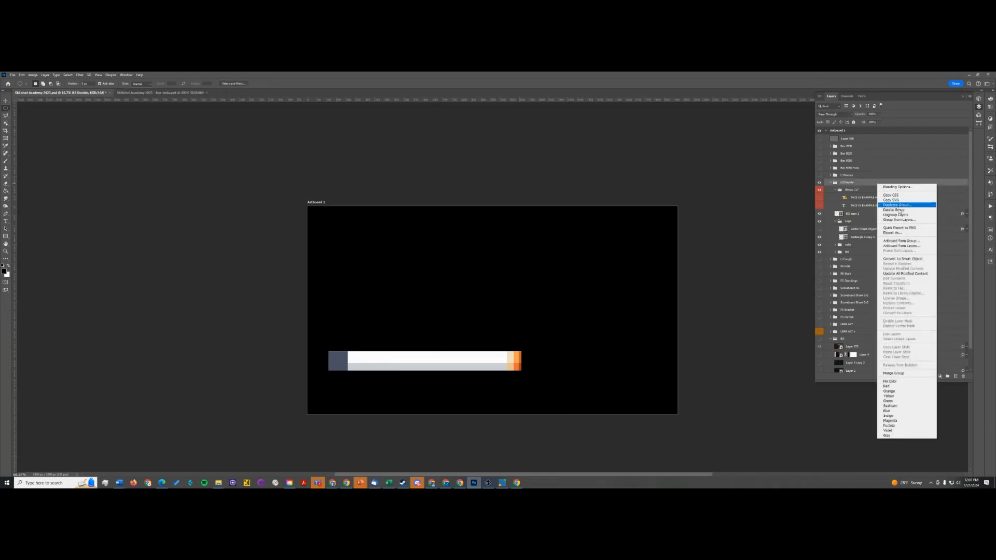
left_click(895, 228)
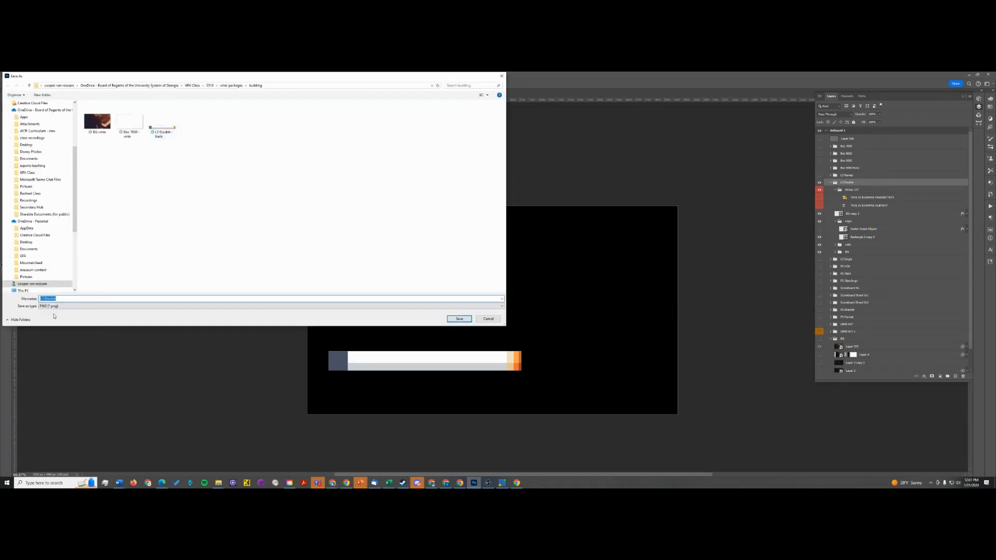
left_click(63, 299)
type("no-lo")
key("Return")
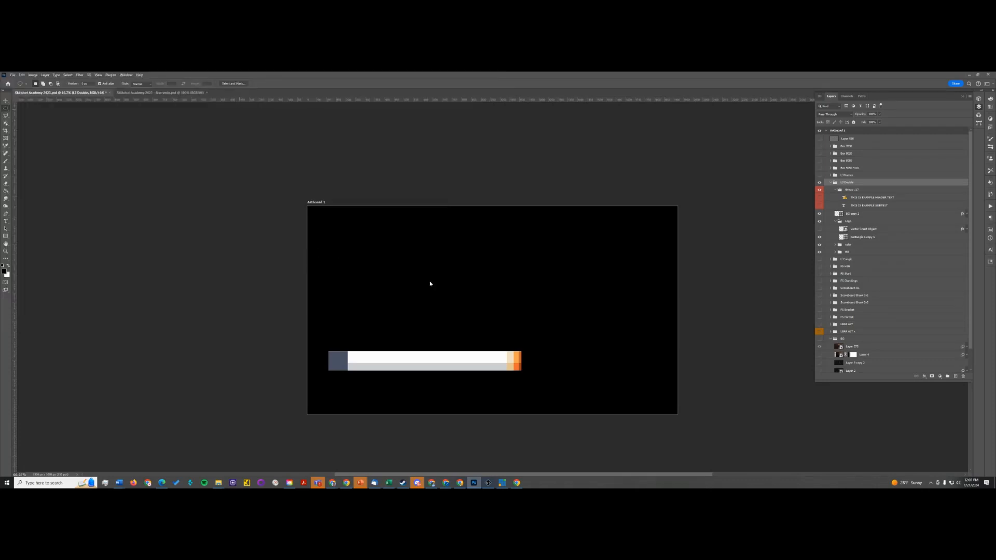
- Switch to GT Title Designer, insert the L3 Double-no-logo image, and align it over the existing lower-third graphic
key("alt+Tab")
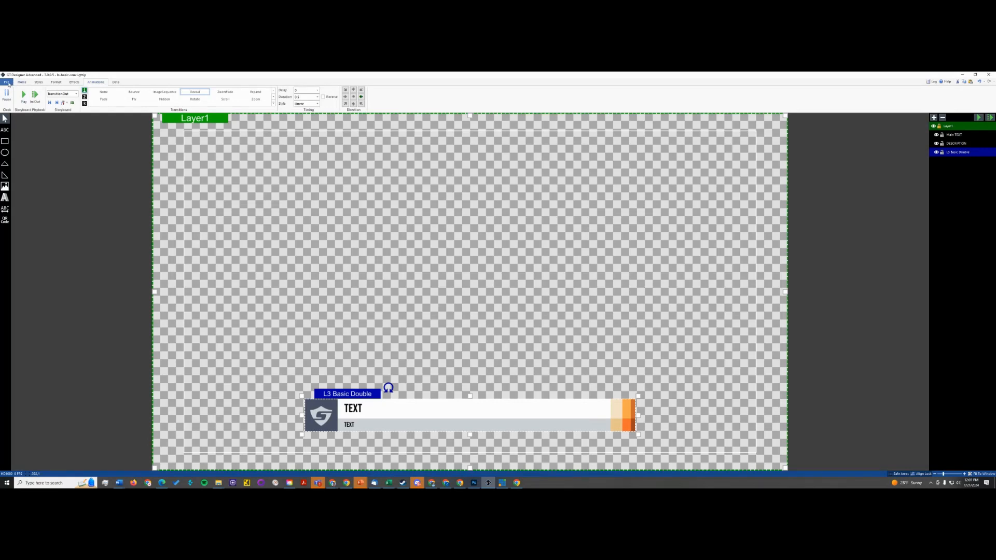
left_click(4, 186)
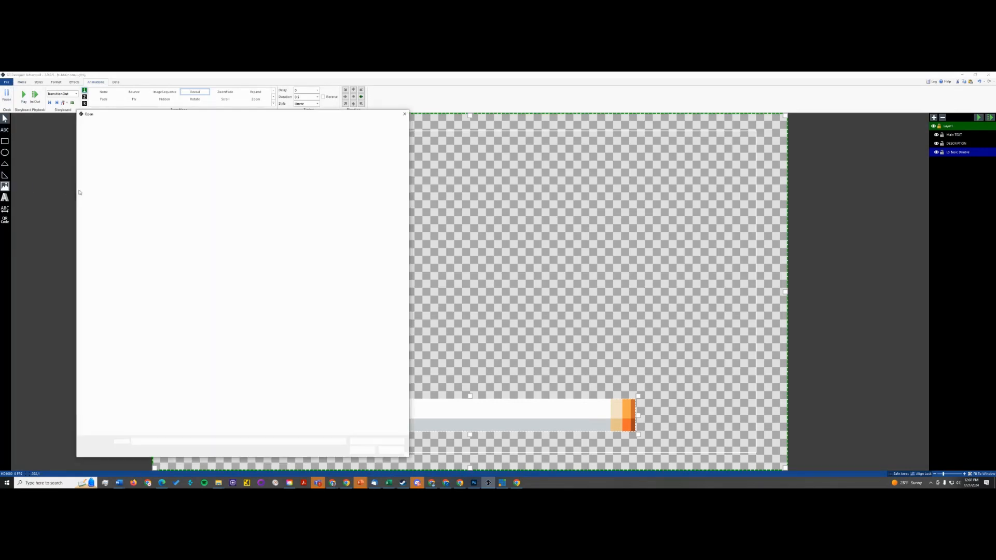
double_click(255, 165)
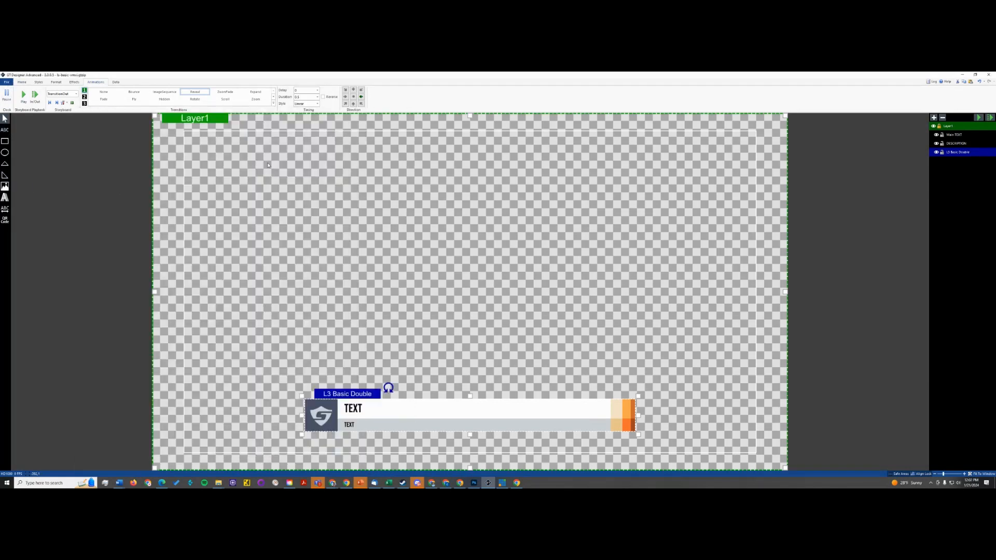
left_click_drag(365, 128, 513, 414)
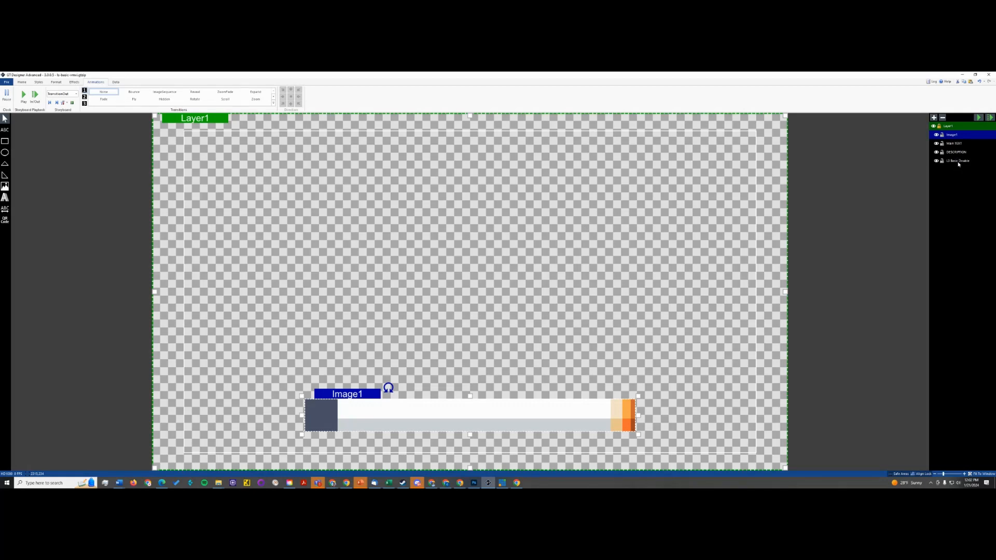
- Hide the L3 Basic Double layer and move the new no-logo image beneath DESCRIPTION in the layer order
left_click(959, 162)
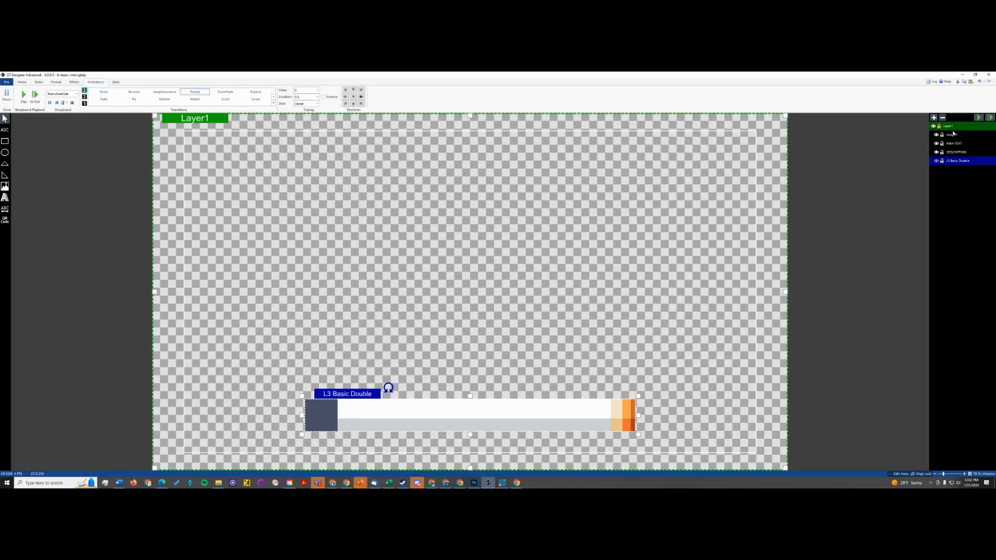
left_click(952, 135)
left_click_drag(949, 157, 950, 156)
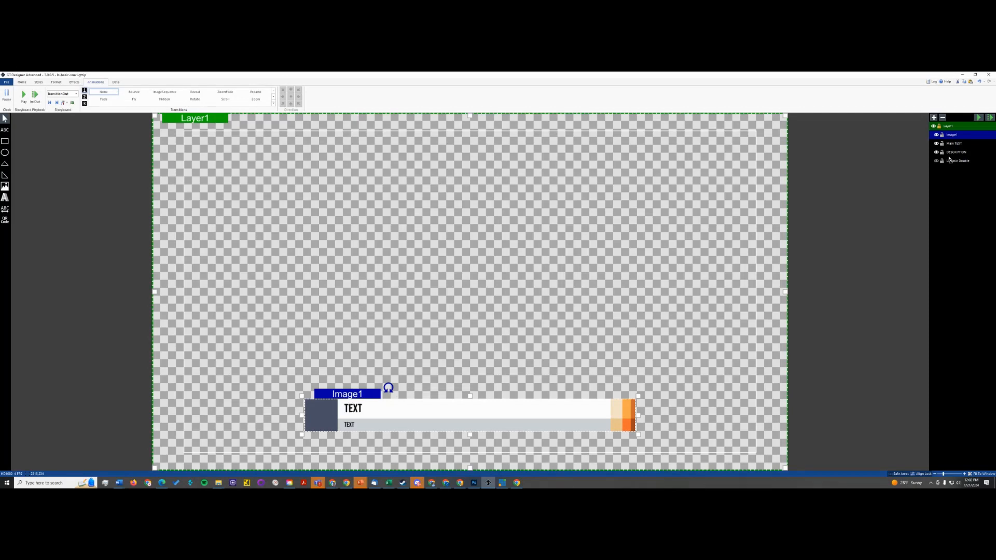
left_click(286, 429)
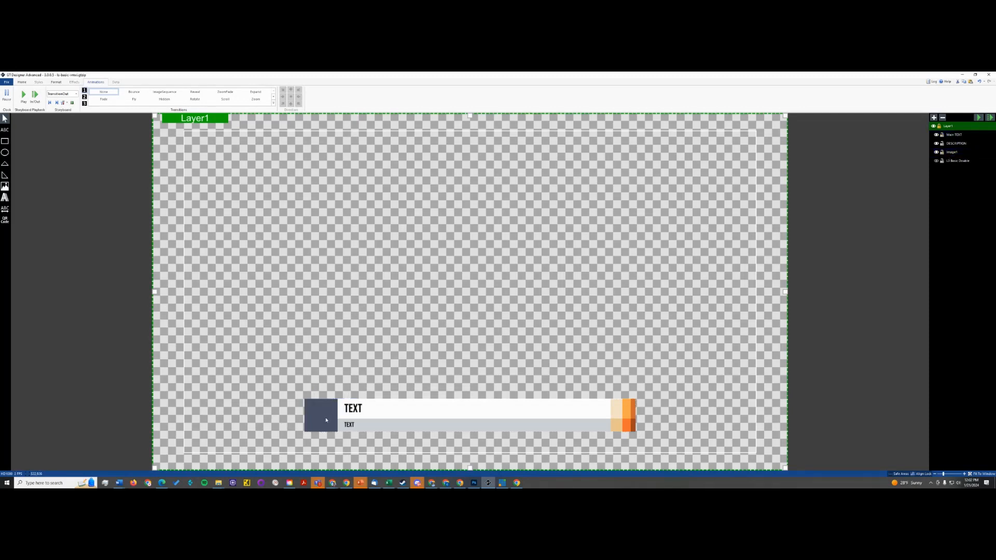
- Insert the GEL logo image from the graphics folder inside the GEL documents folder
left_click(5, 186)
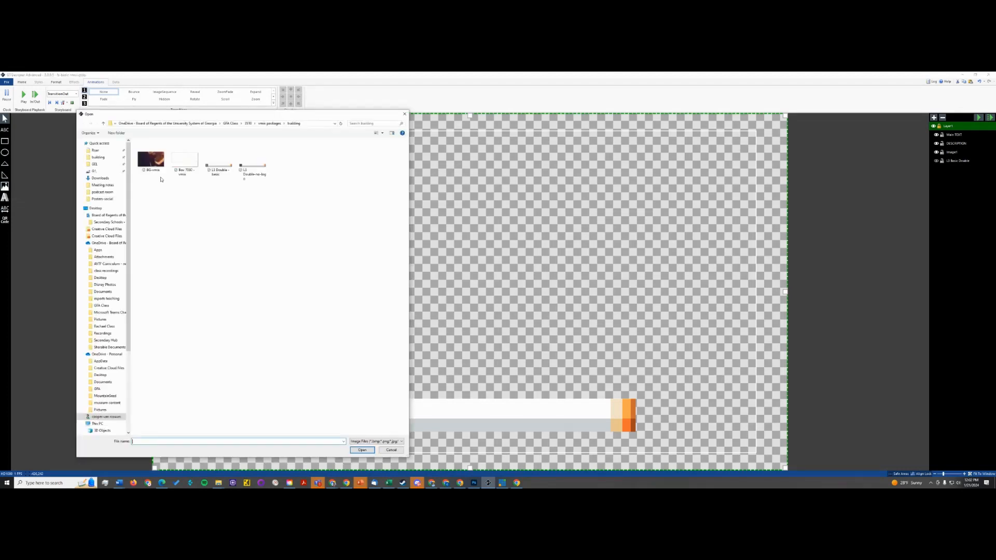
left_click(101, 166)
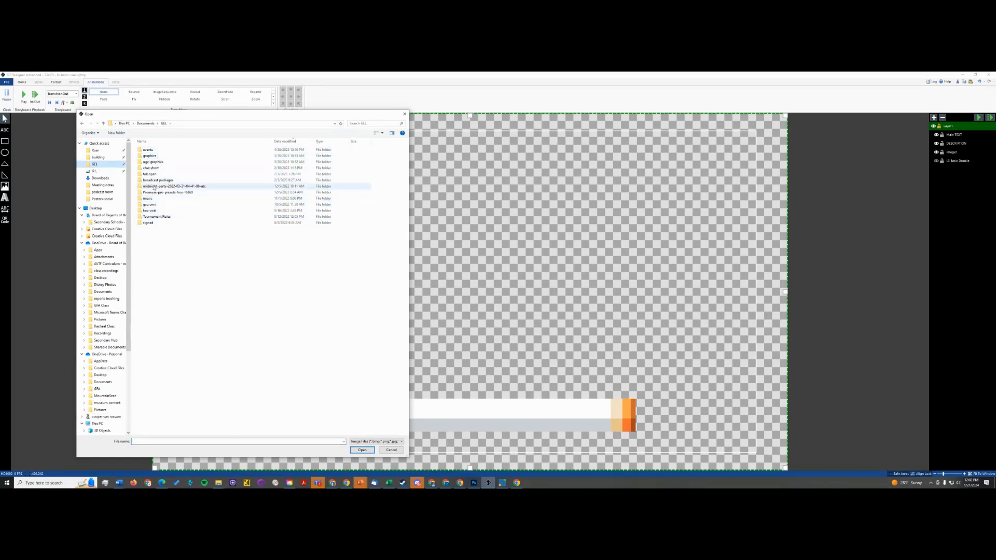
double_click(156, 180)
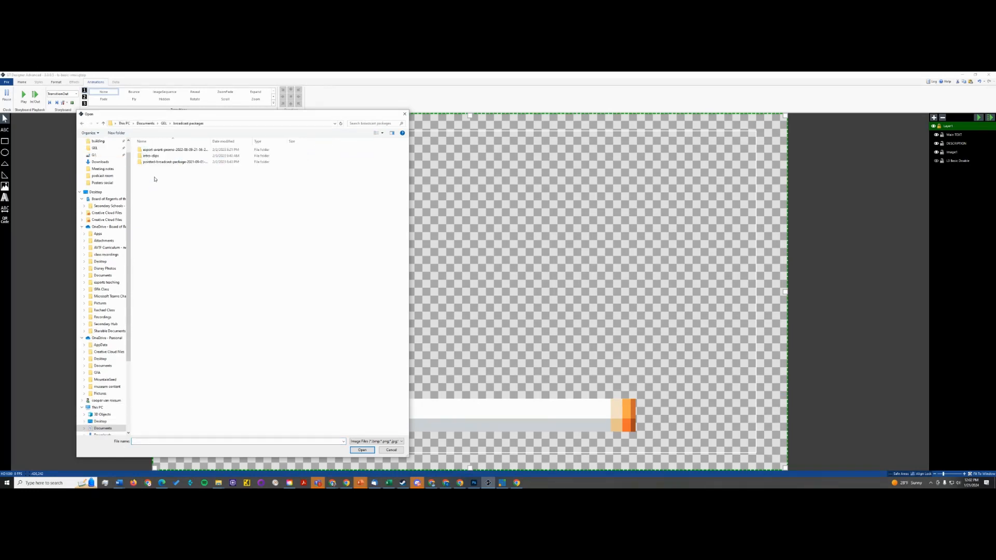
left_click(94, 148)
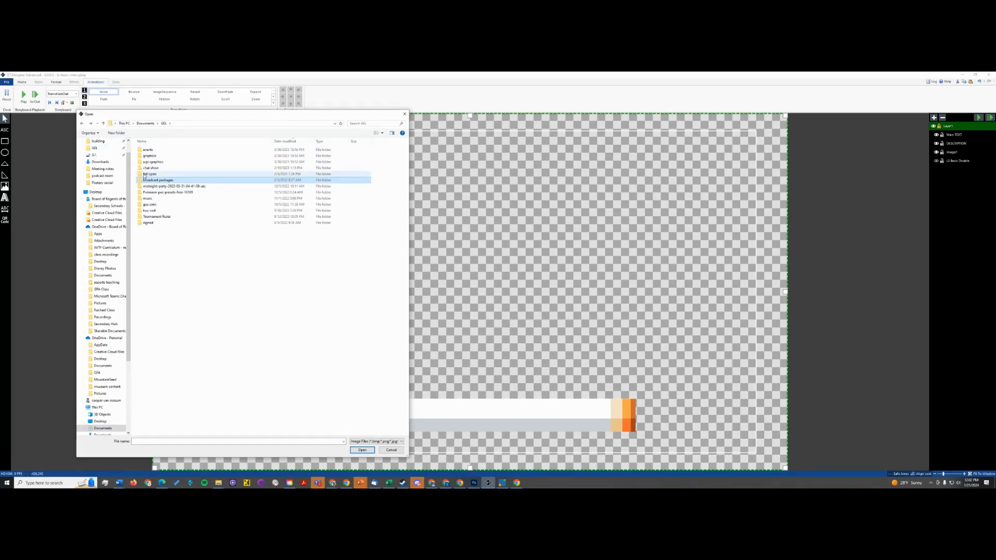
double_click(147, 174)
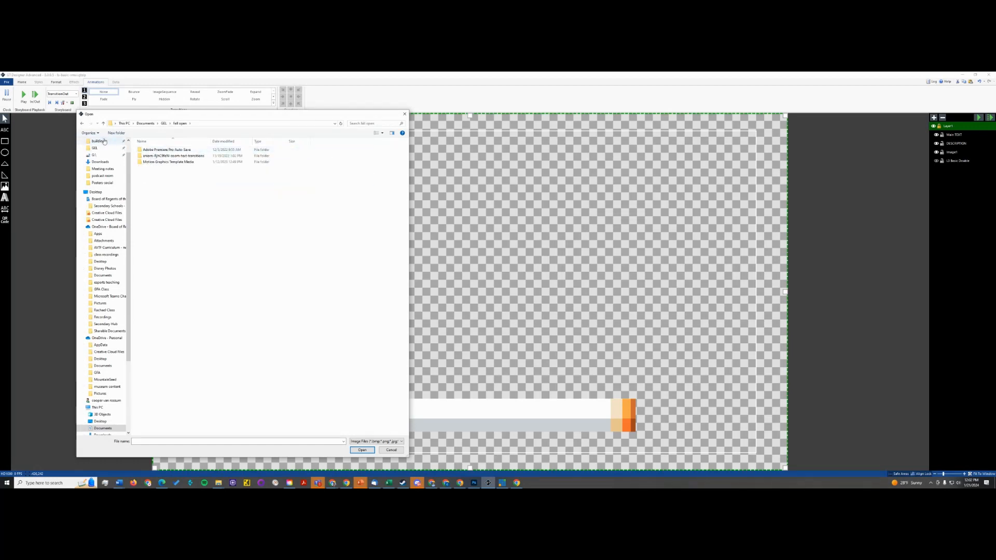
left_click(82, 123)
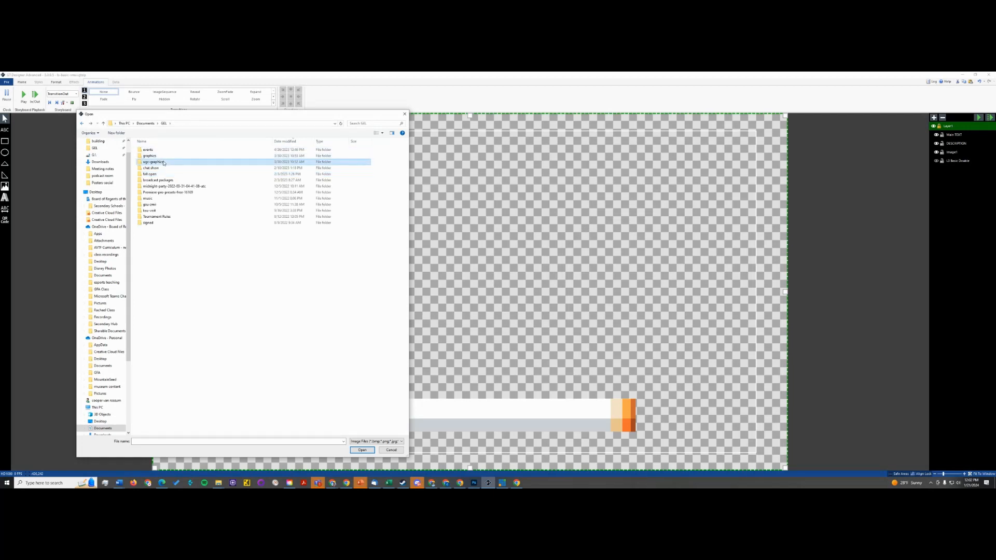
double_click(153, 162)
left_click(82, 124)
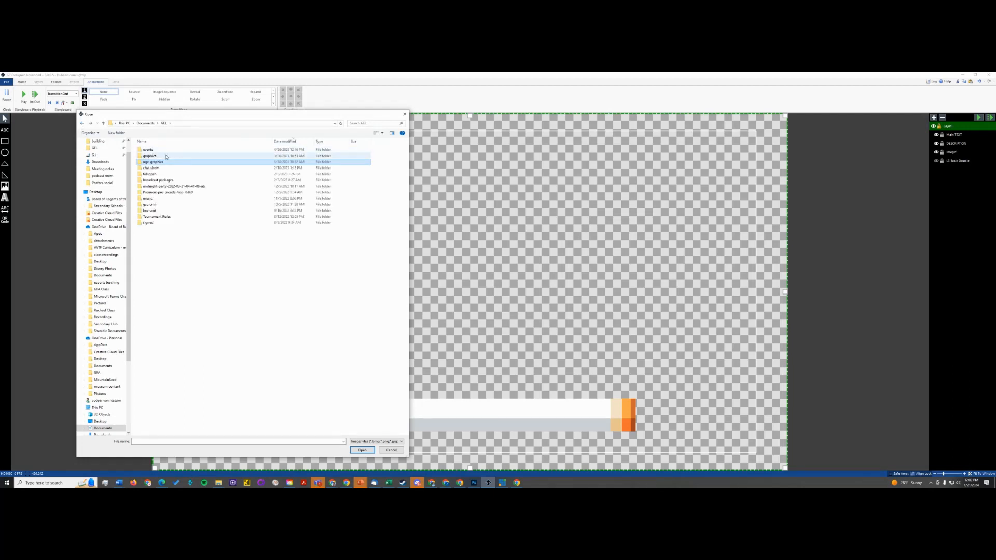
double_click(169, 154)
left_click(353, 339)
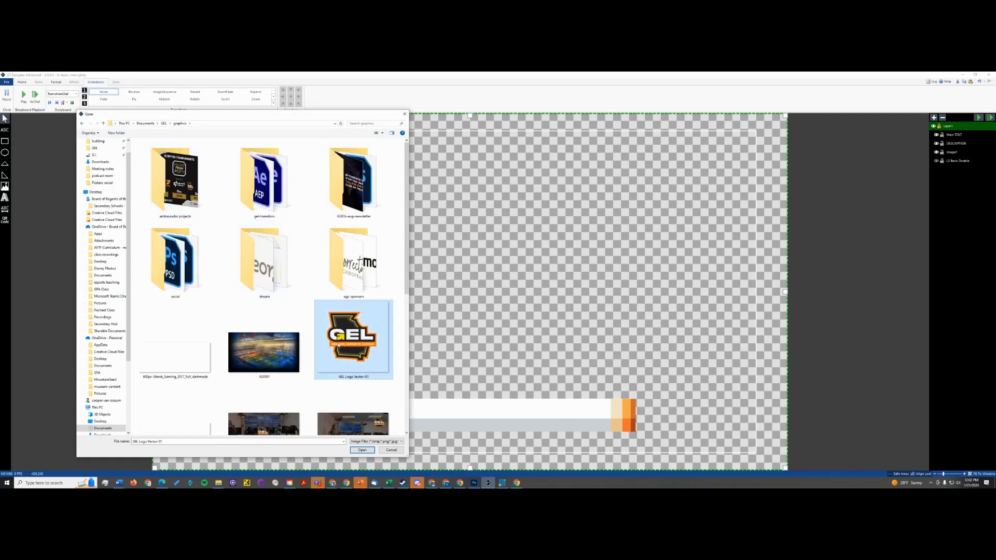
left_click(362, 449)
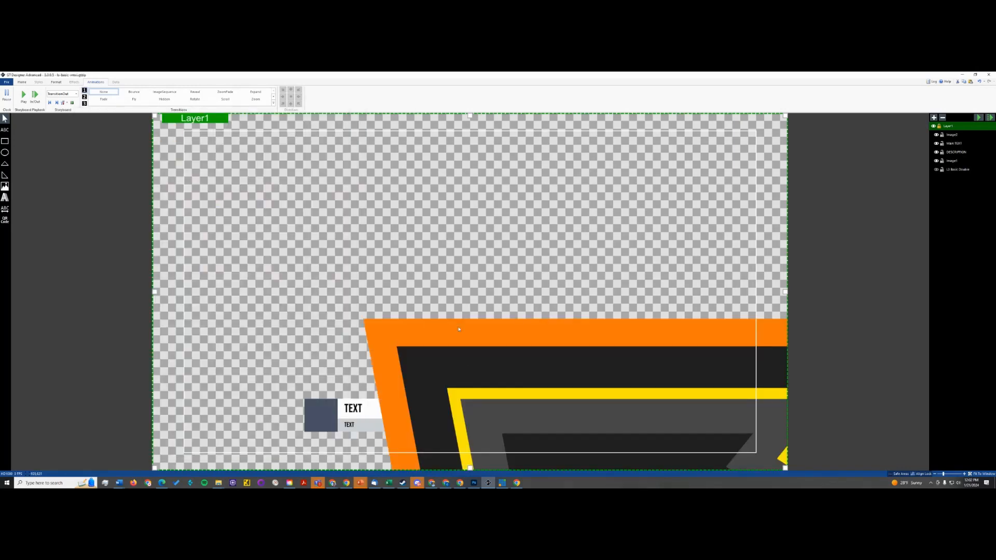
- Shrink the oversized logo image by reducing its width and setting its height to 2000
left_click_drag(440, 335, 353, 224)
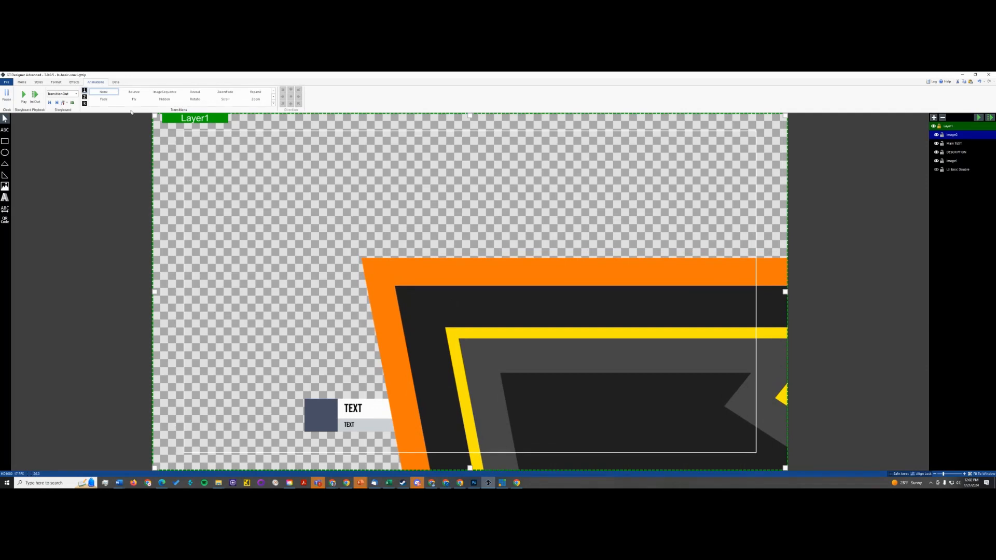
left_click(22, 82)
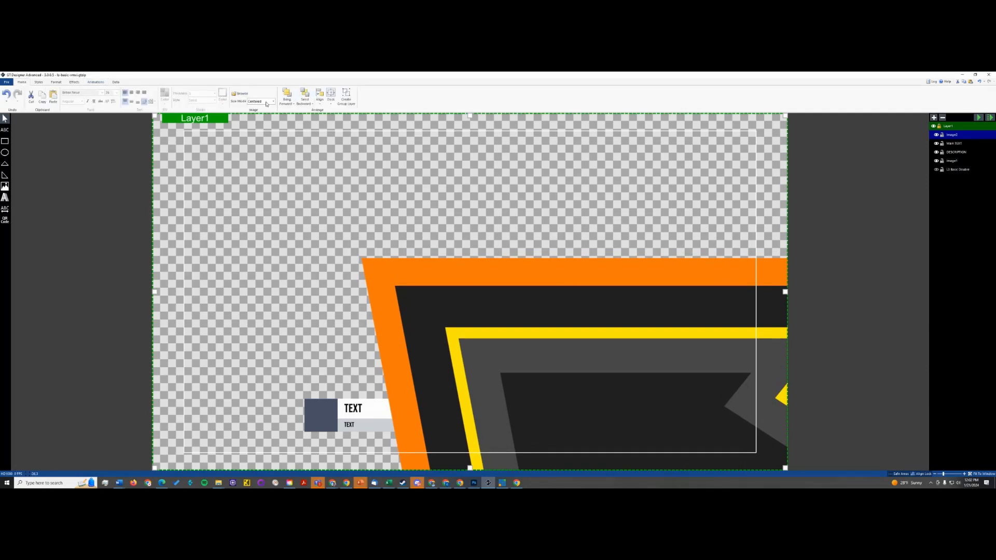
left_click(55, 83)
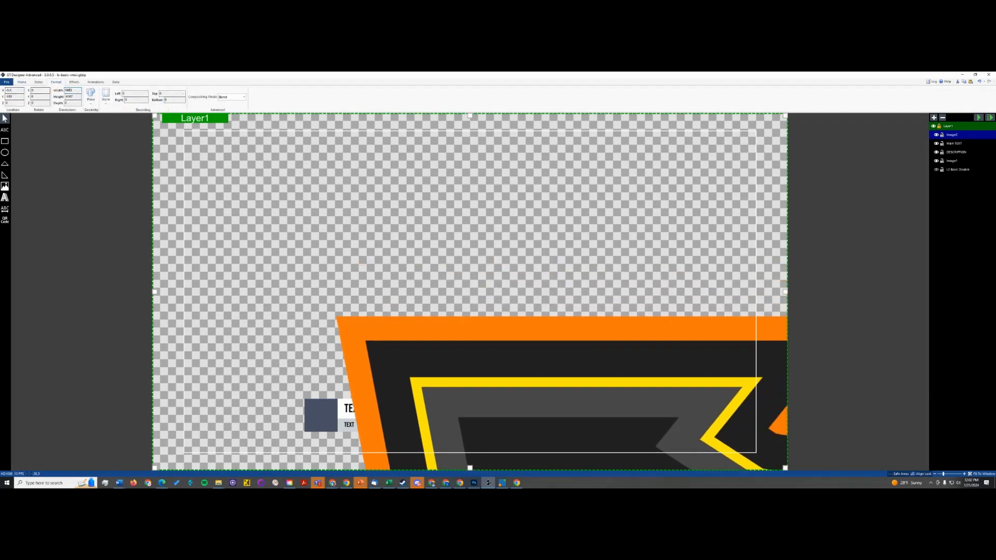
double_click(70, 90)
type("1")
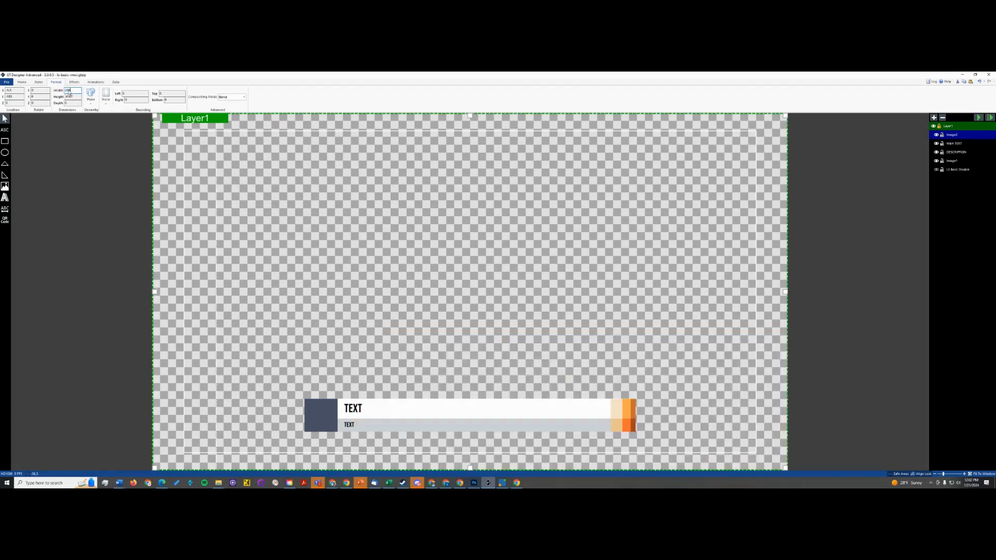
double_click(69, 90)
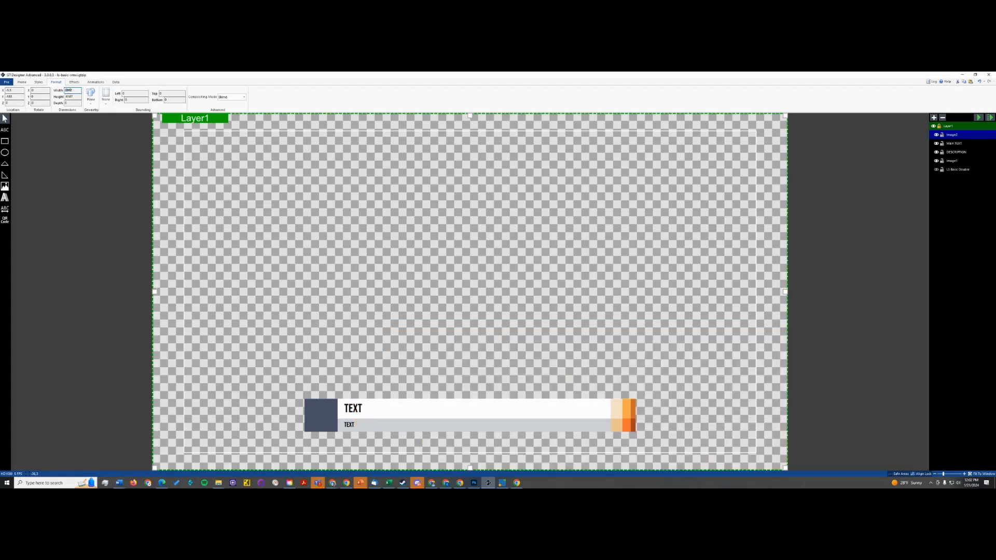
left_click(71, 97)
double_click(71, 96)
type("2000")
key("Return")
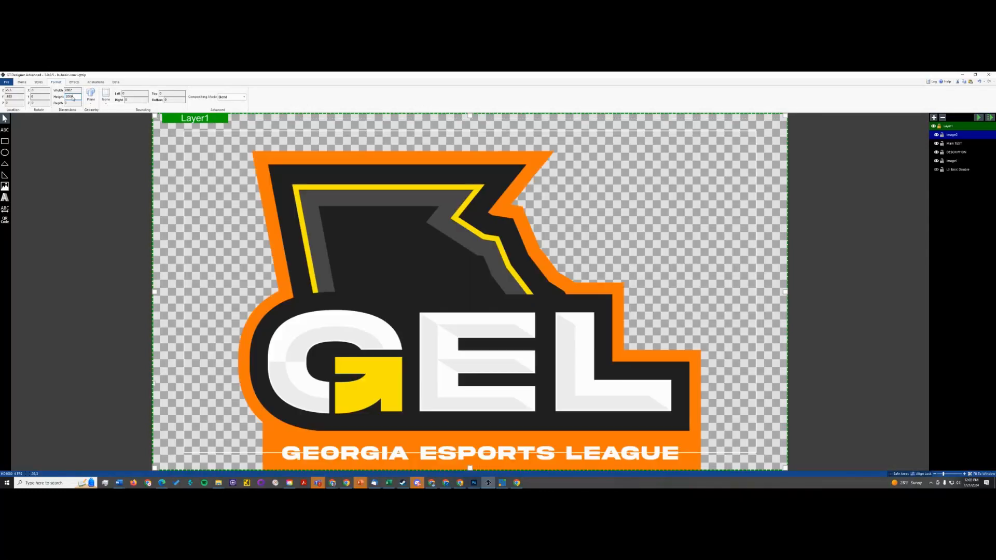
- Scale the logo image down and centre it inside the dark square at the start of the lower third
left_click_drag(374, 243, 504, 312)
left_click_drag(282, 123, 710, 450)
key("ctrl+z")
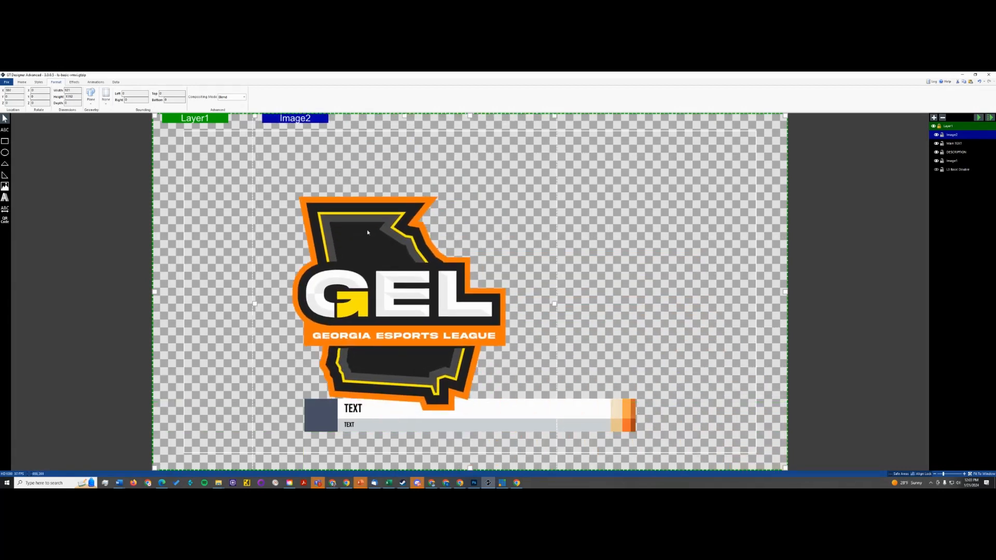
left_click_drag(256, 118, 317, 421)
mouse_move(294, 359)
left_mouse_down()
mouse_move(314, 381)
mouse_move(302, 364)
left_mouse_up()
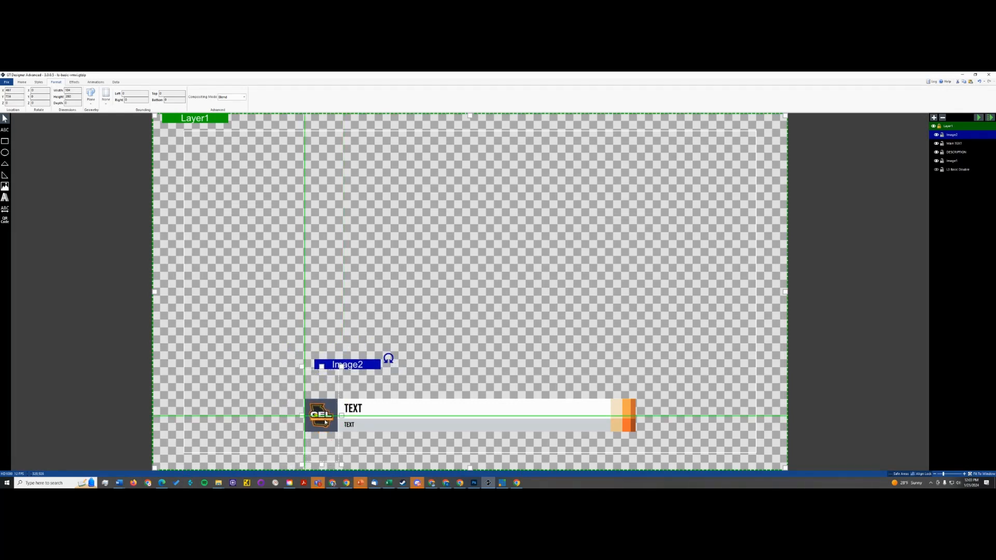
left_click(468, 304)
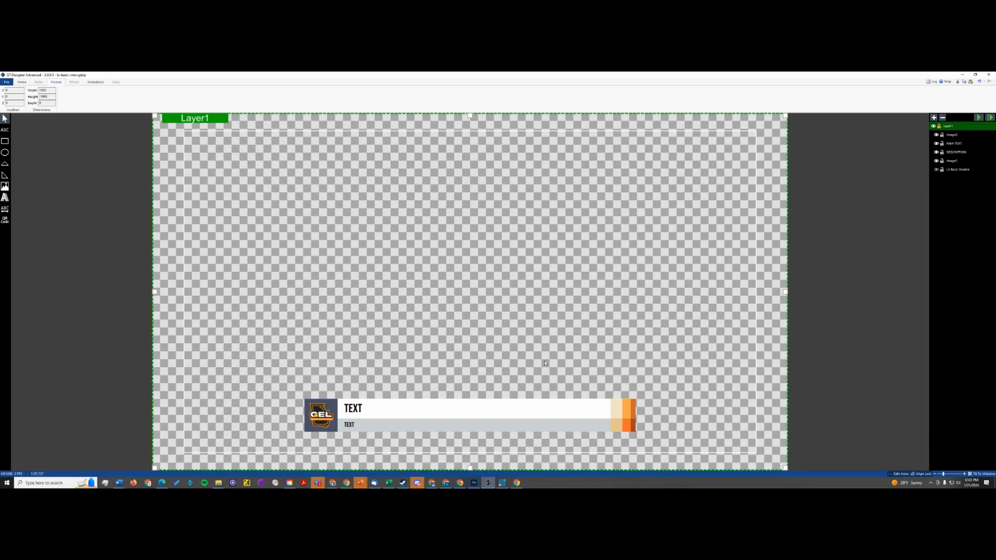
- Rename the inserted logo layer as LOGO
left_click(953, 134)
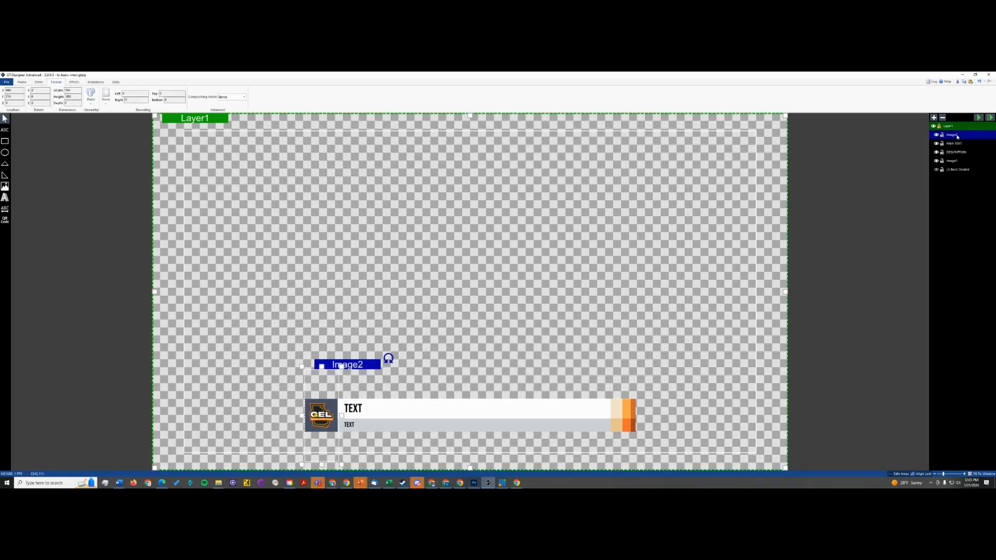
double_click(957, 136)
key("BackSpace")
key("Return")
- Apply a Fade transition to the LOGO layer for both TransitionOut and TransitionIn
left_click(95, 82)
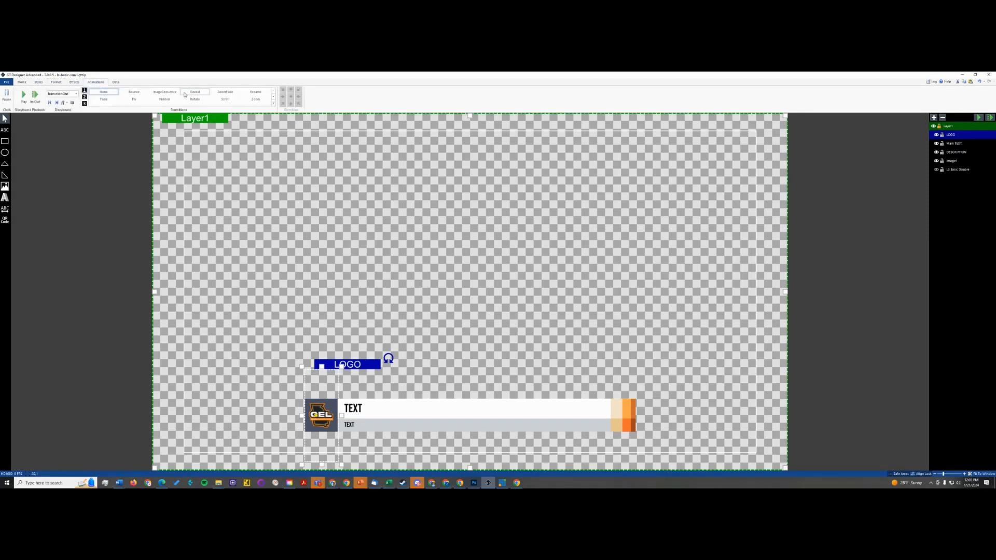
left_click(106, 99)
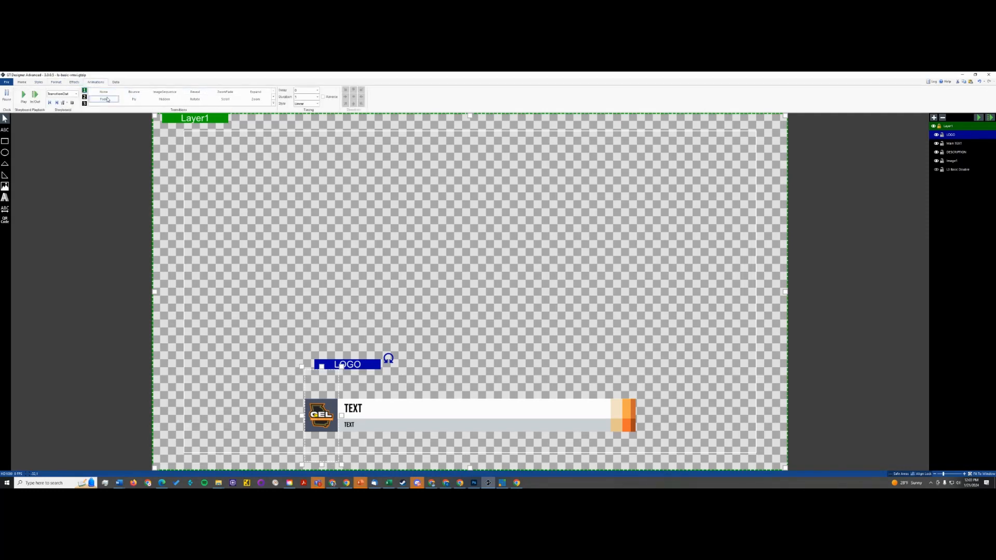
left_click(64, 94)
left_click(57, 101)
left_click(105, 99)
left_click(271, 235)
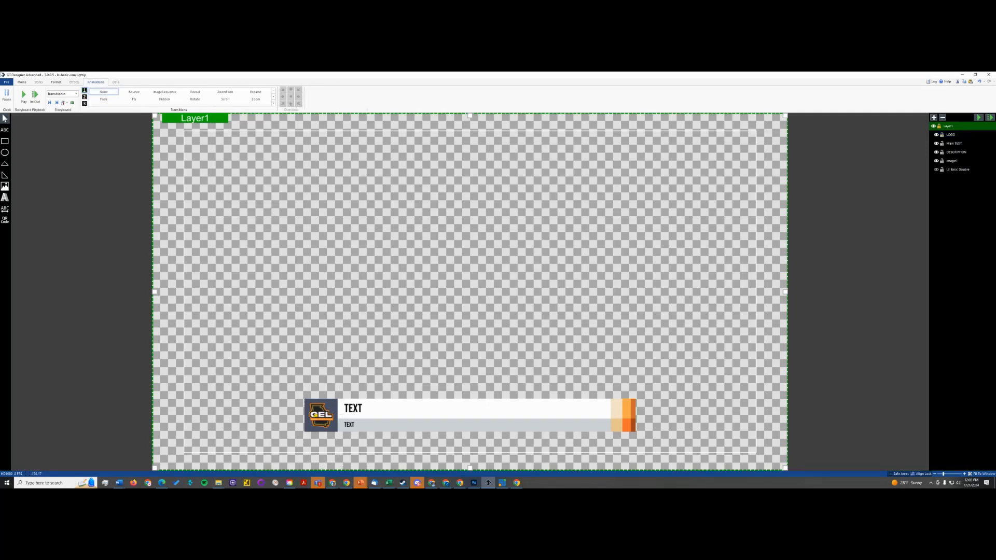
- Save the title over the existing .gtzip file in the building folder
left_click(7, 82)
left_click(19, 126)
scroll(127, 168, "up", 10)
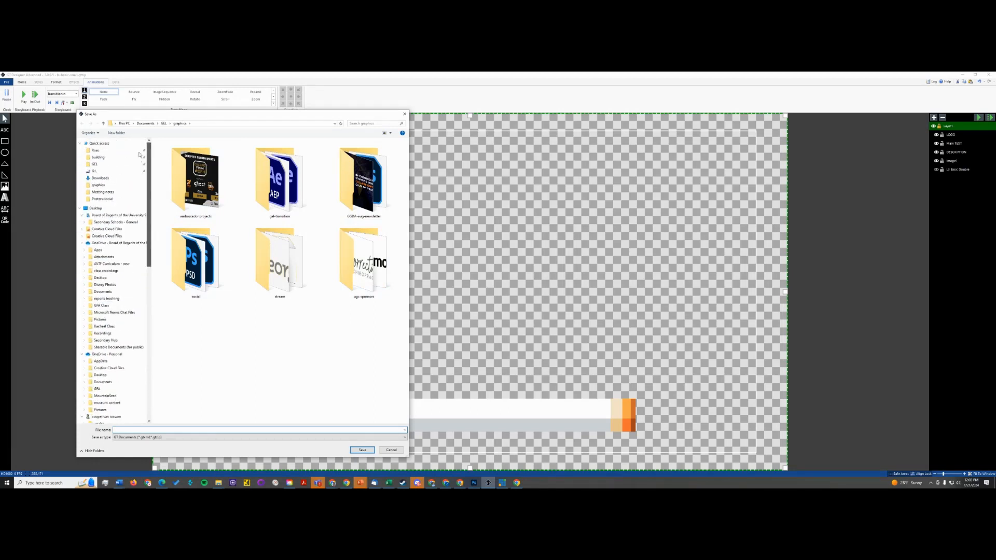
left_click(104, 157)
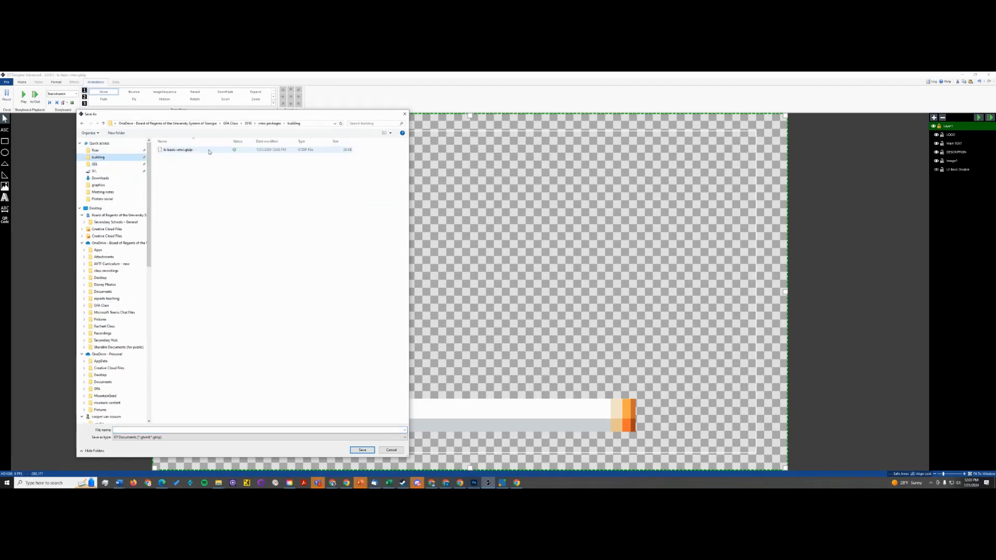
left_click(209, 150)
left_click(362, 450)
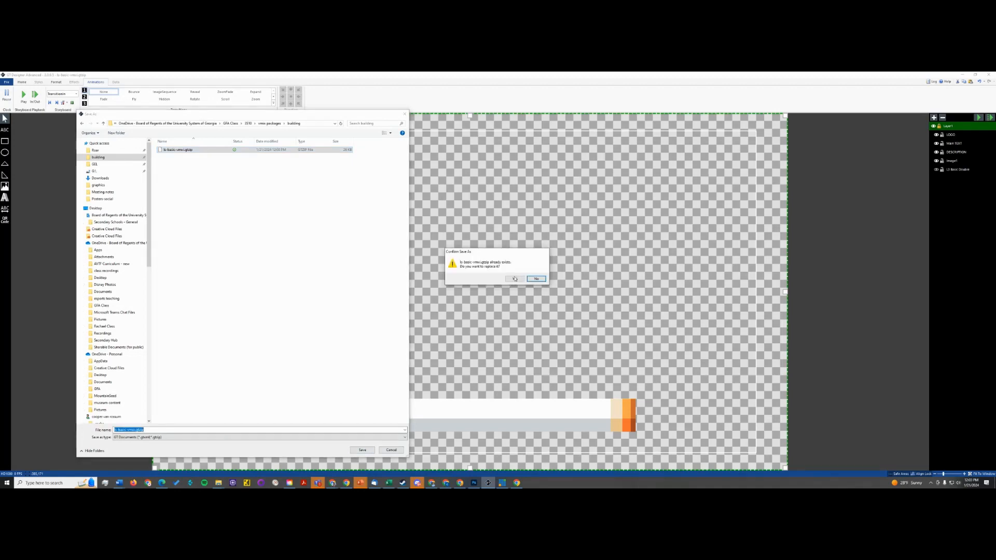
left_click(514, 279)
- Switch to vMix, put the custom lower-third title in preview, and reload it from the saved file
key("alt+Tab")
key("alt+Tab")
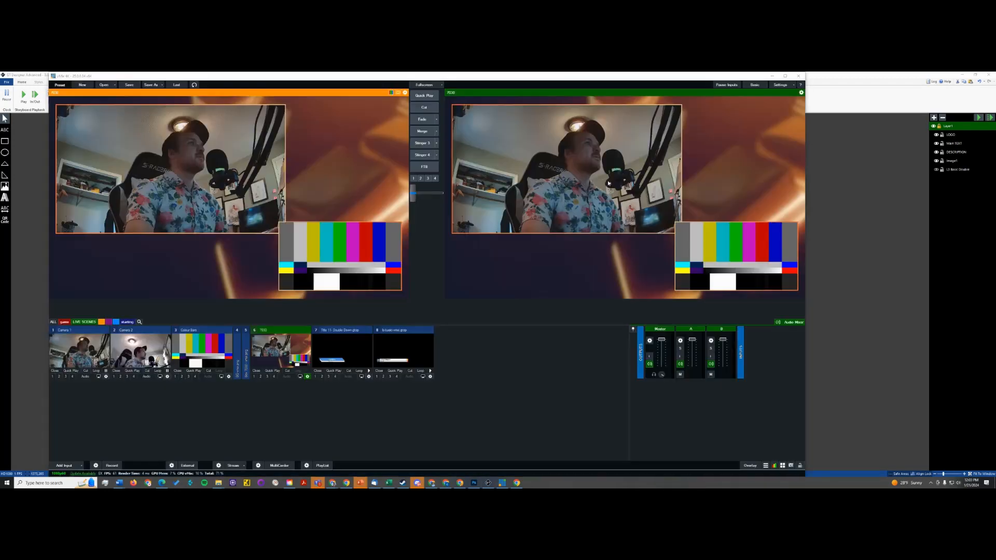
right_click(399, 355)
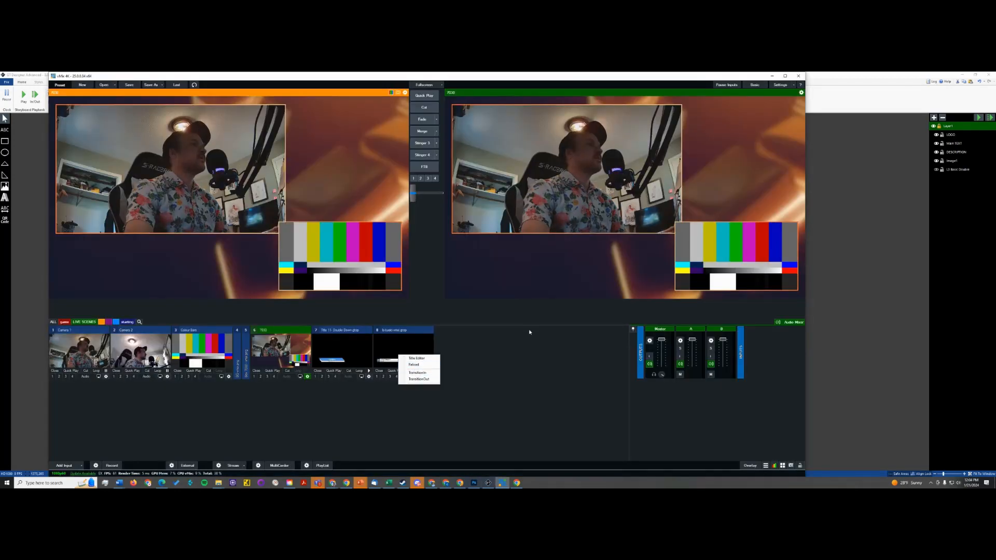
left_click(386, 361)
left_click(386, 361)
right_click(396, 357)
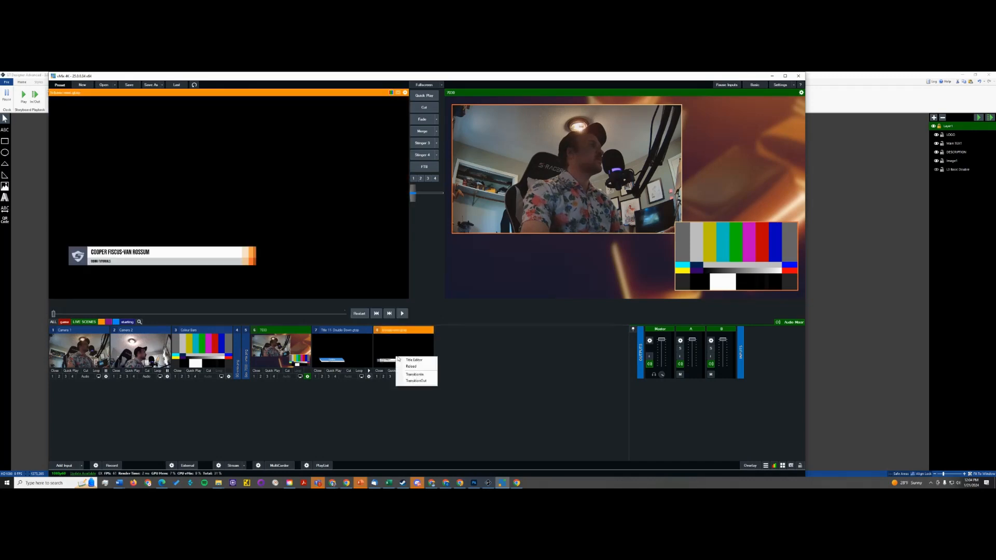
left_click(408, 369)
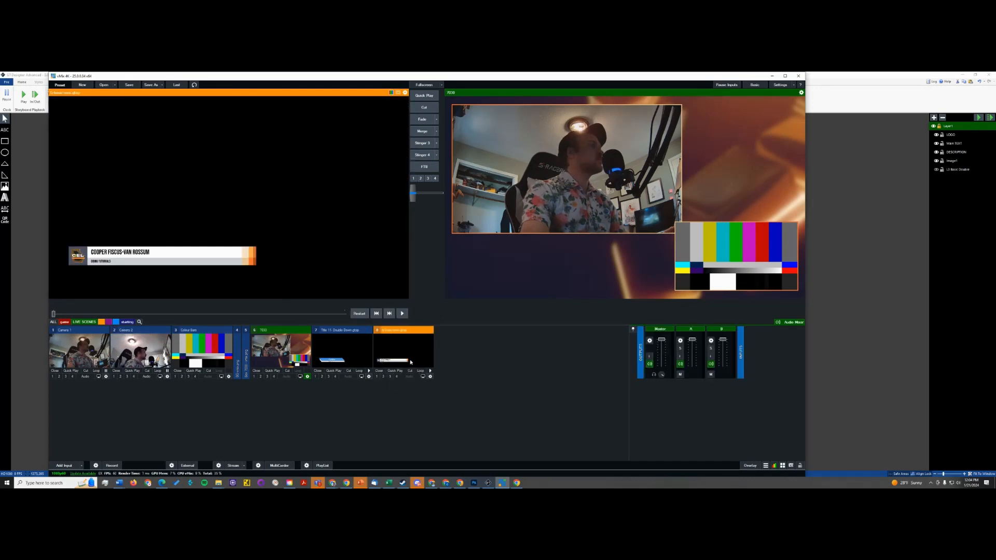
- Test the reloaded lower third on overlay channel 1 by bringing it in, taking it out, and bringing it in again
left_click(378, 377)
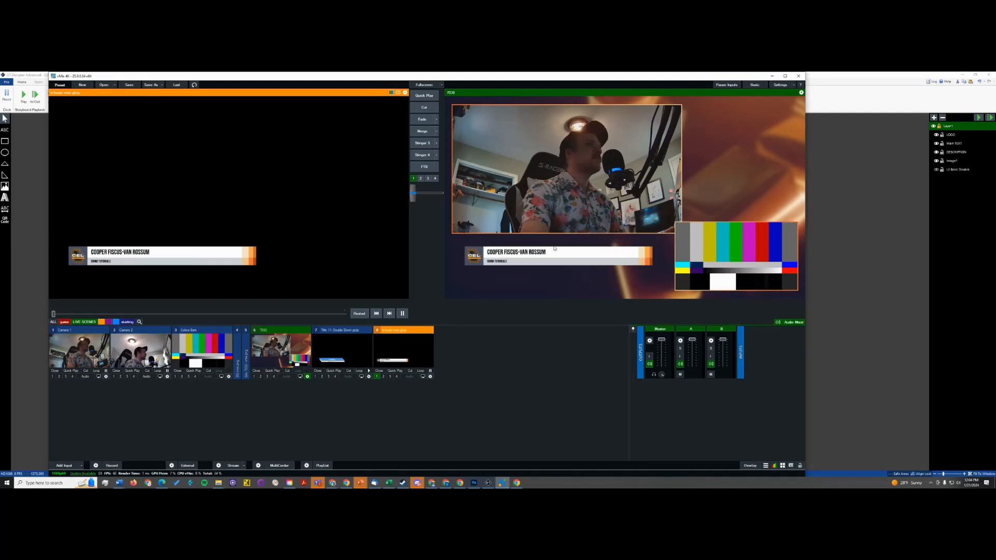
left_click(377, 376)
left_click(377, 377)
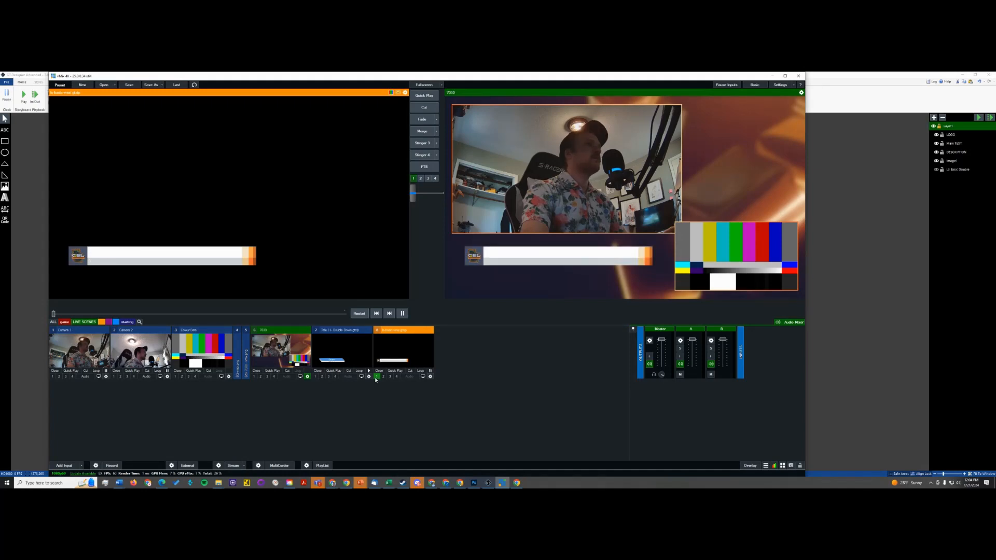
- Switch to GT Title Designer and rename the no-logo background image layer as L3 - Basic-nolo, with the TransitionIn storyboard active
key("alt+Tab")
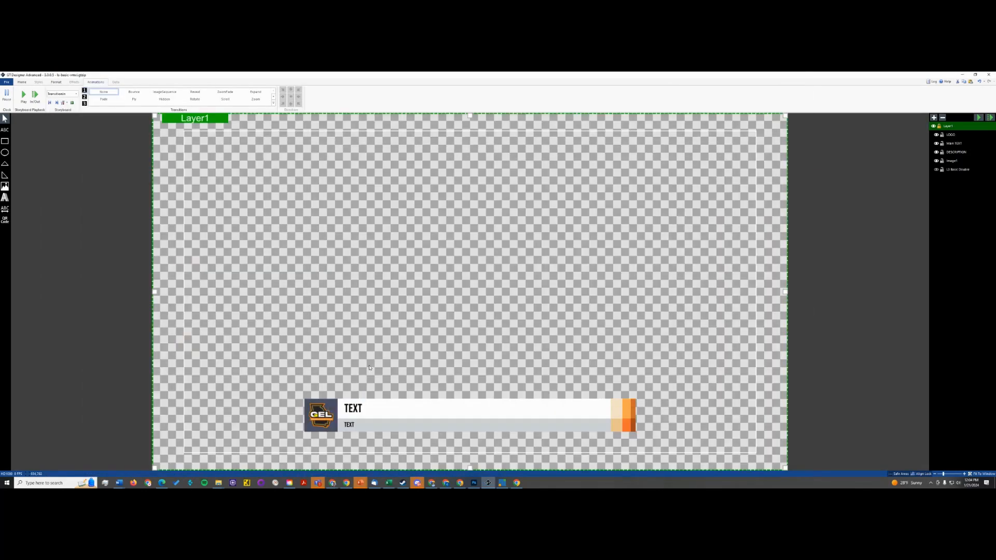
left_click(429, 427)
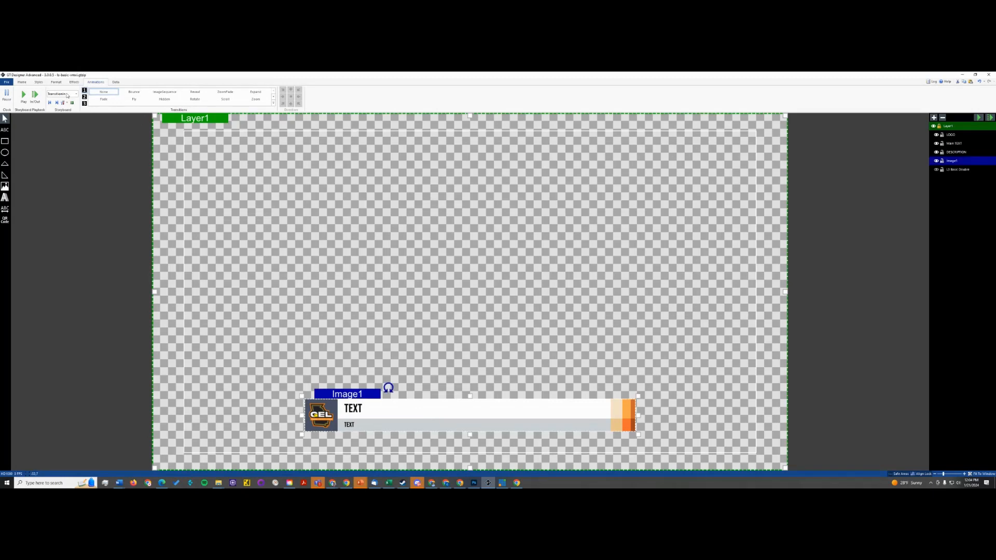
left_click(67, 95)
left_click(62, 102)
double_click(954, 161)
key("Return")
- Apply Reveal transitions to the L3 - Basic-nolo background for TransitionIn and TransitionOut, with the outgoing one in the opposite direction, and preview both
left_click(195, 93)
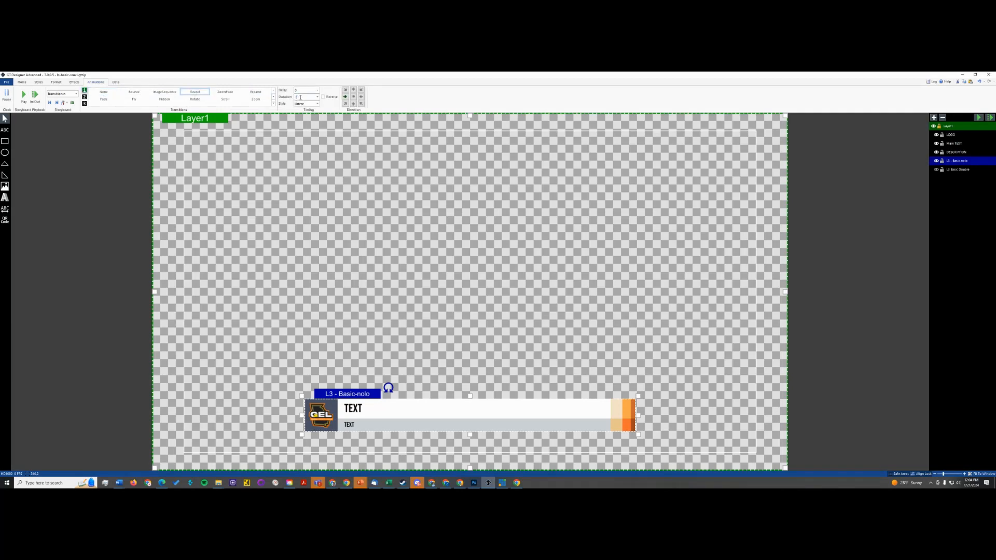
left_click(62, 93)
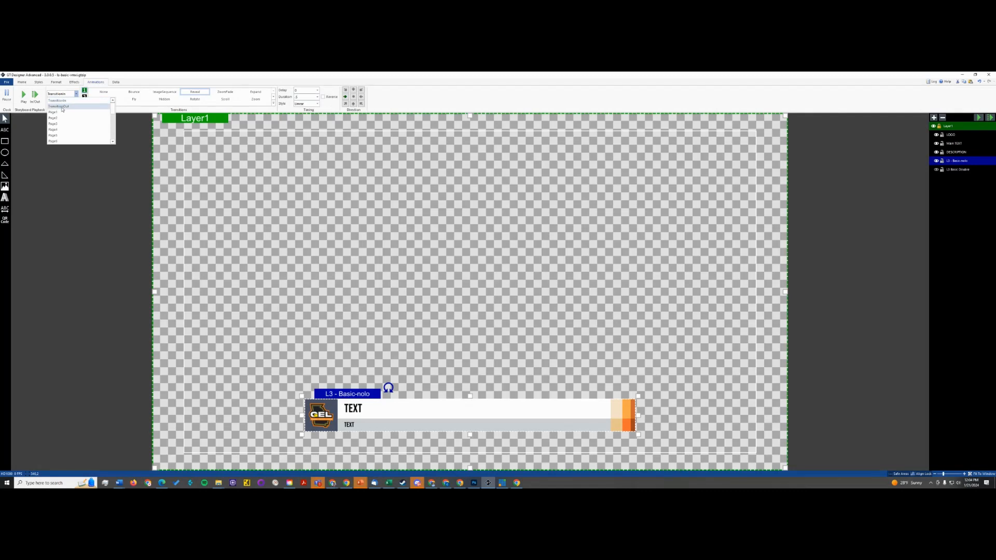
left_click(65, 108)
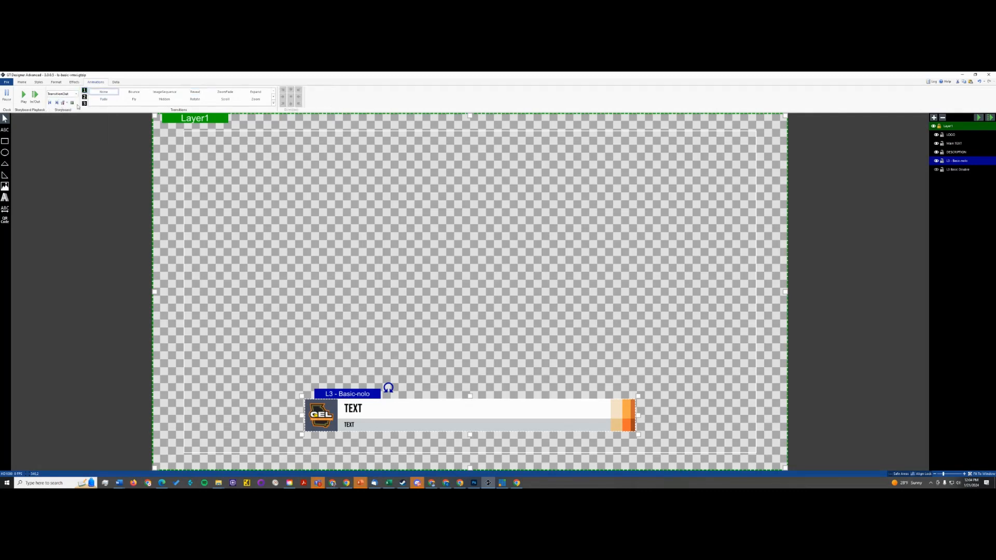
left_click(194, 92)
left_click(362, 98)
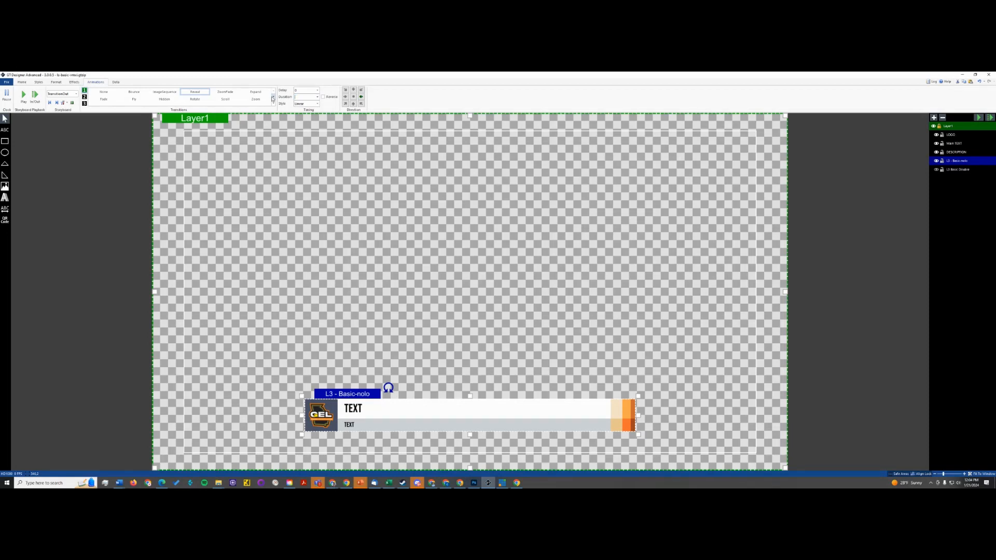
left_click(34, 95)
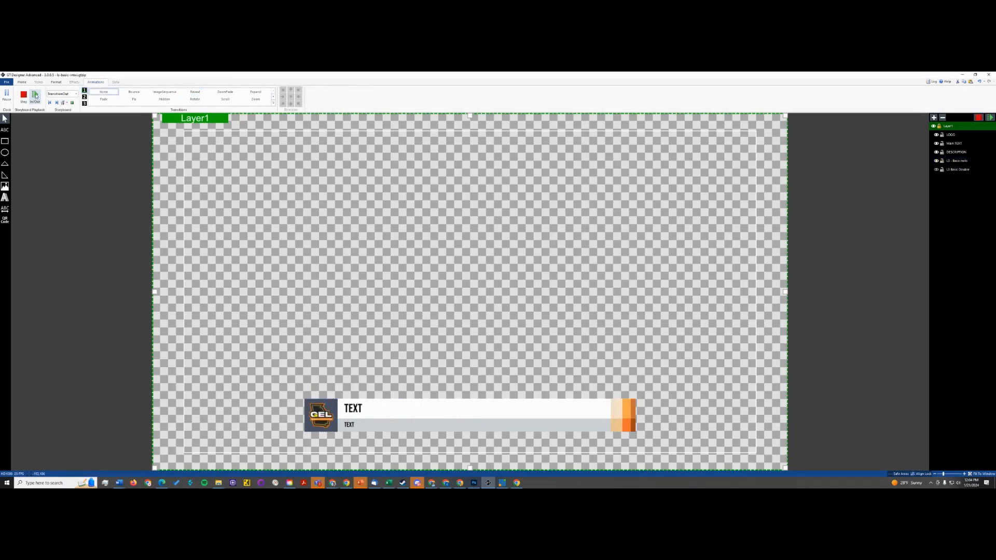
left_click(36, 96)
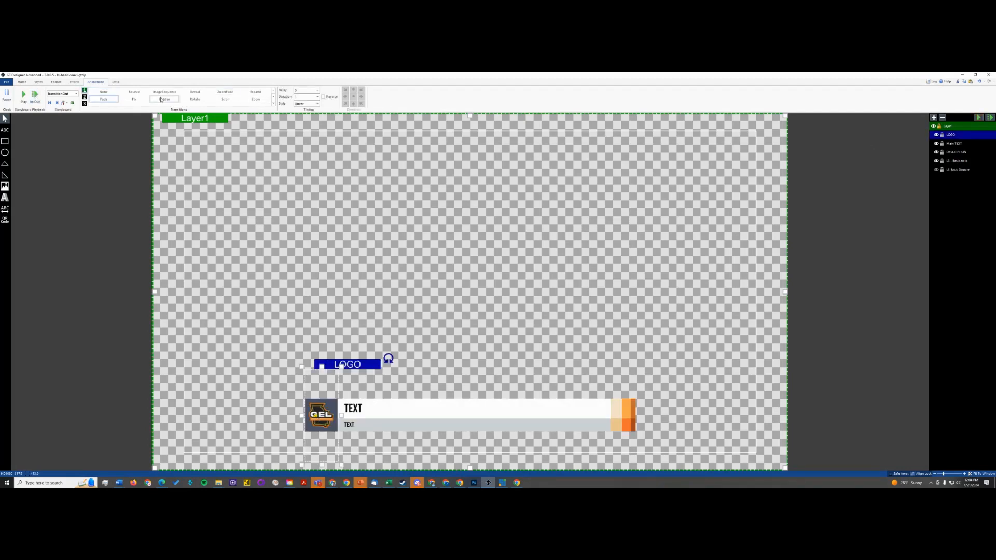
- Set the LOGO layer's TransitionOut to a Fade with a duration of 0.25
left_click(106, 99)
left_click(66, 96)
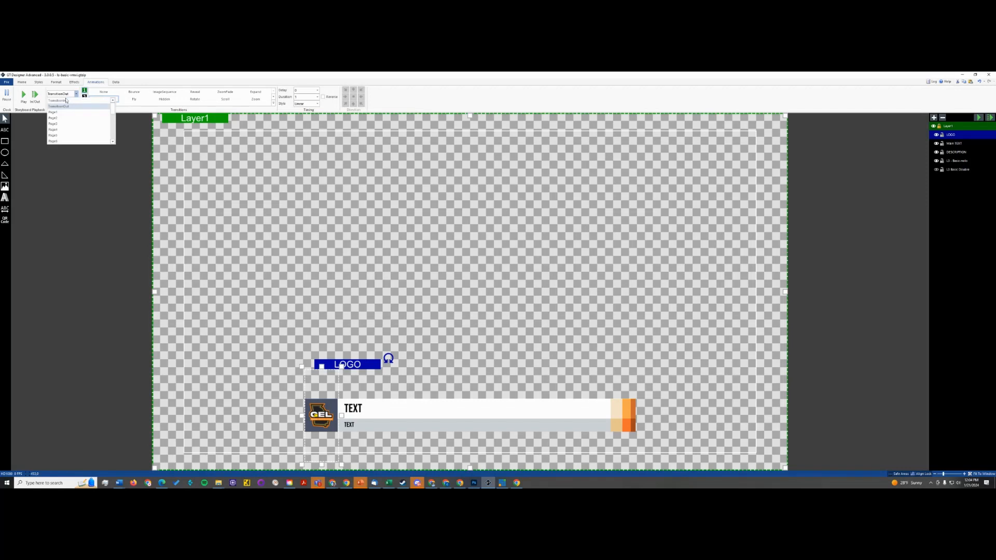
left_click(65, 106)
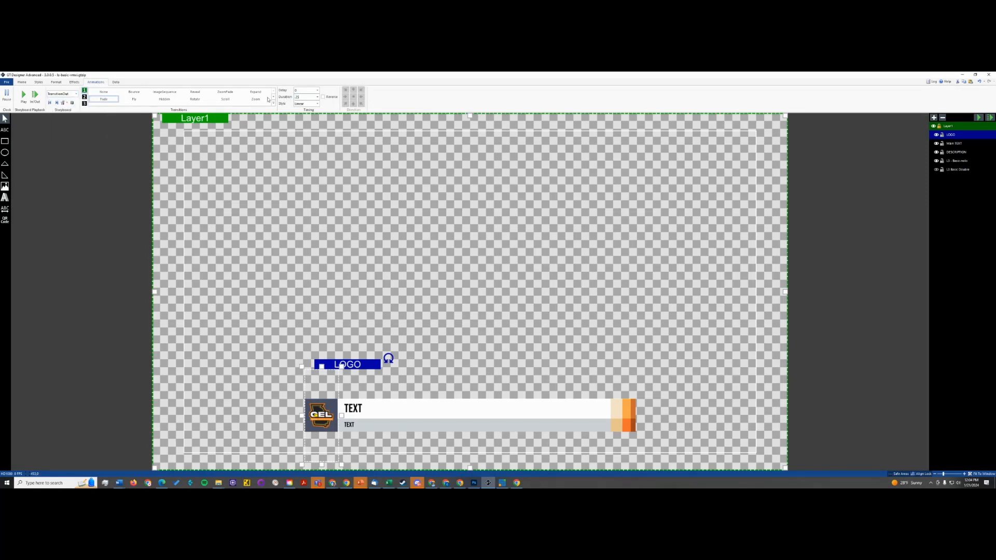
left_click(98, 195)
left_click(331, 414)
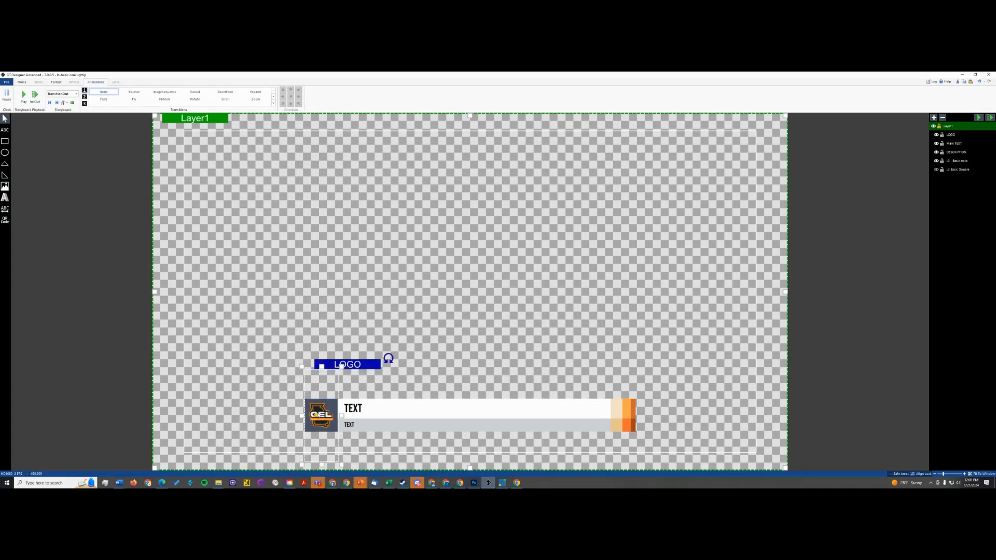
- Save the updated title over the existing .gtzip file in the building folder, replacing it
key("alt+Tab")
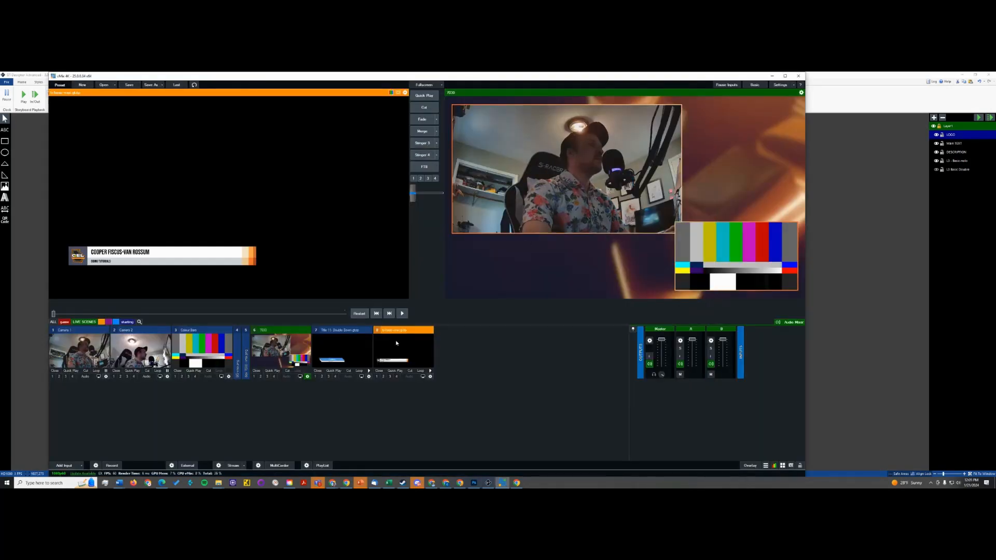
key("alt+Tab")
left_click(6, 82)
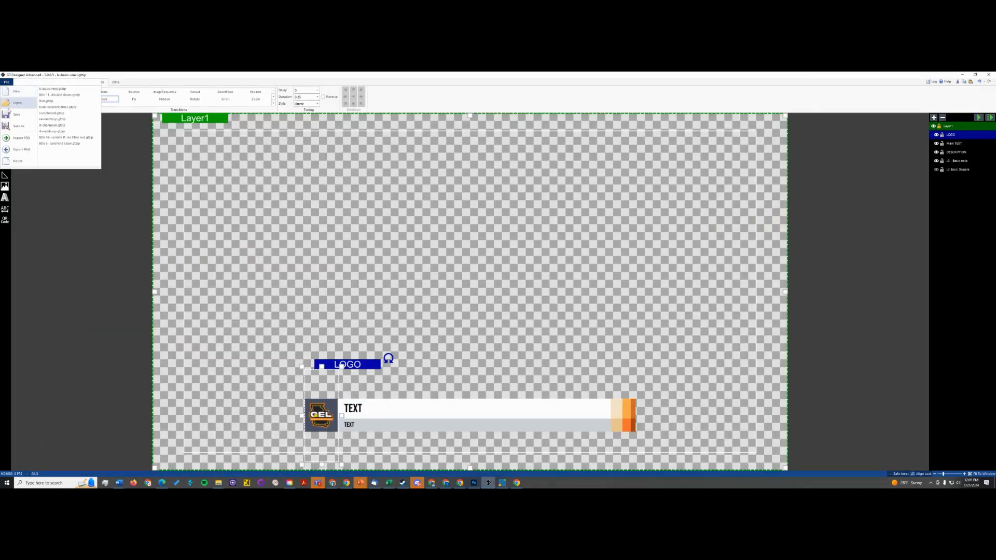
left_click(19, 126)
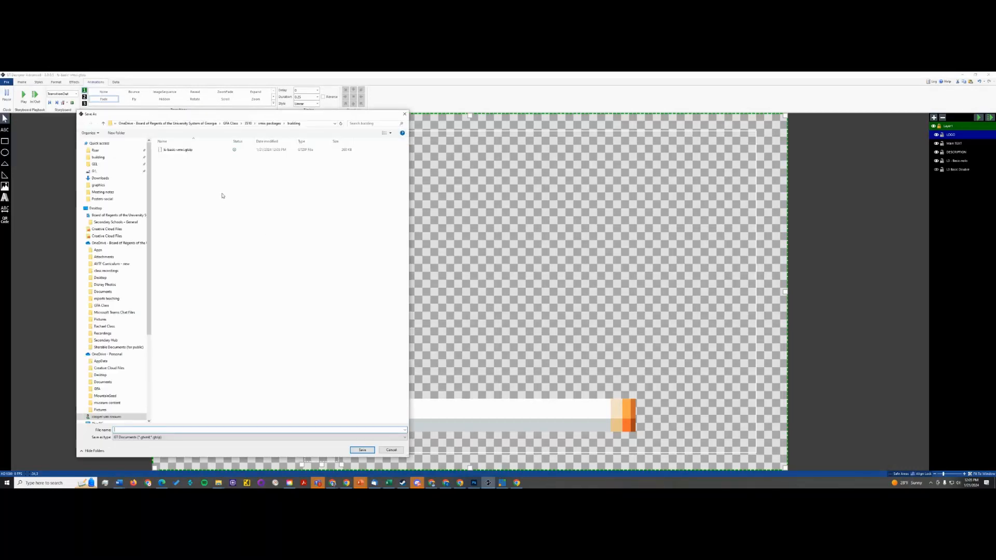
left_click(362, 451)
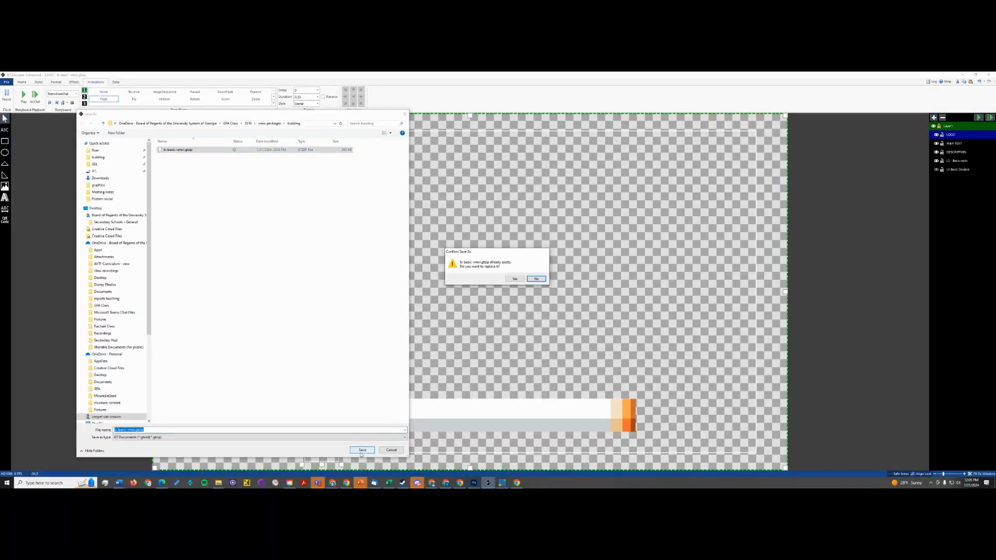
left_click(517, 280)
- Switch to vMix and reload the custom lower-third title from the updated file
key("alt+Tab")
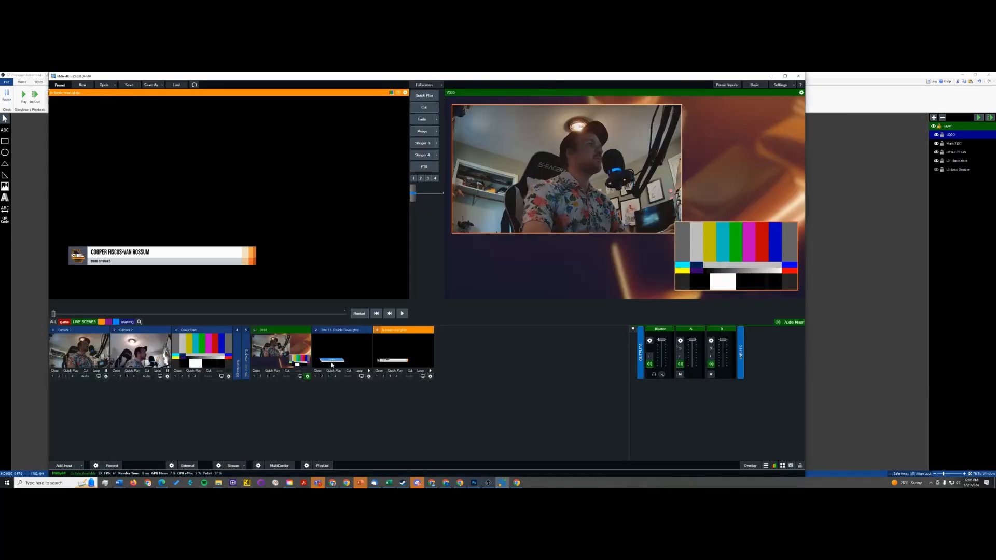
right_click(376, 358)
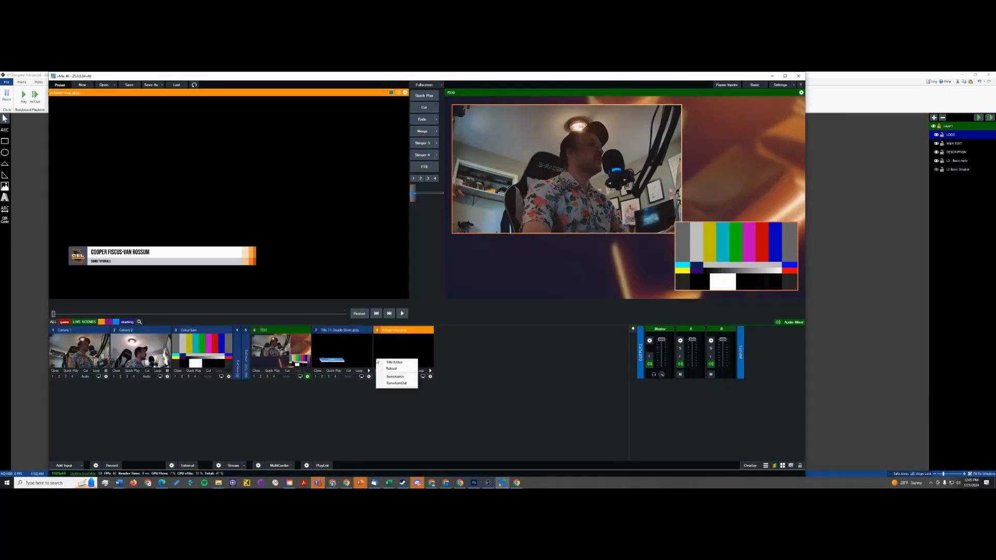
left_click(396, 370)
left_click(403, 351)
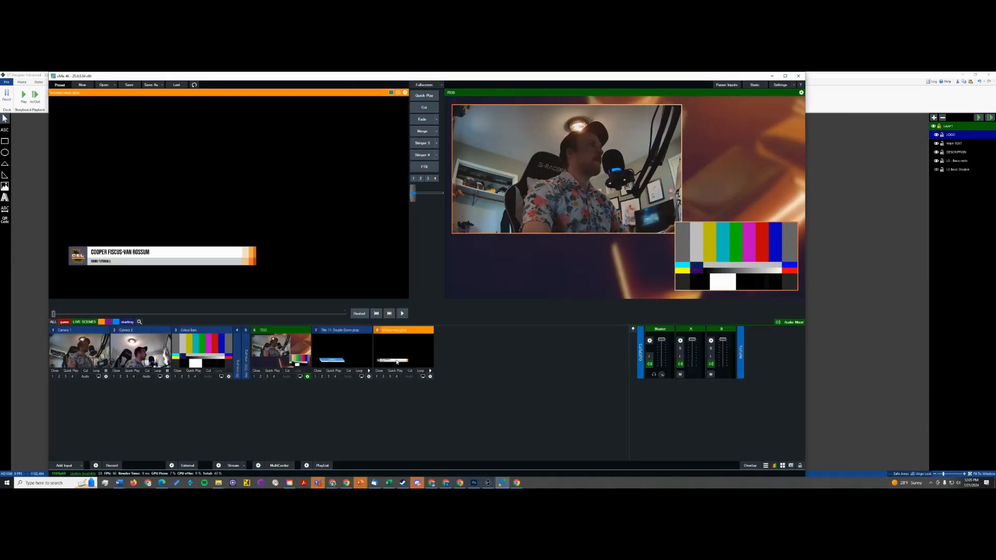
- Test the new transitions on overlay channel 1 by bringing the lower third in, out, and in again
left_click(376, 376)
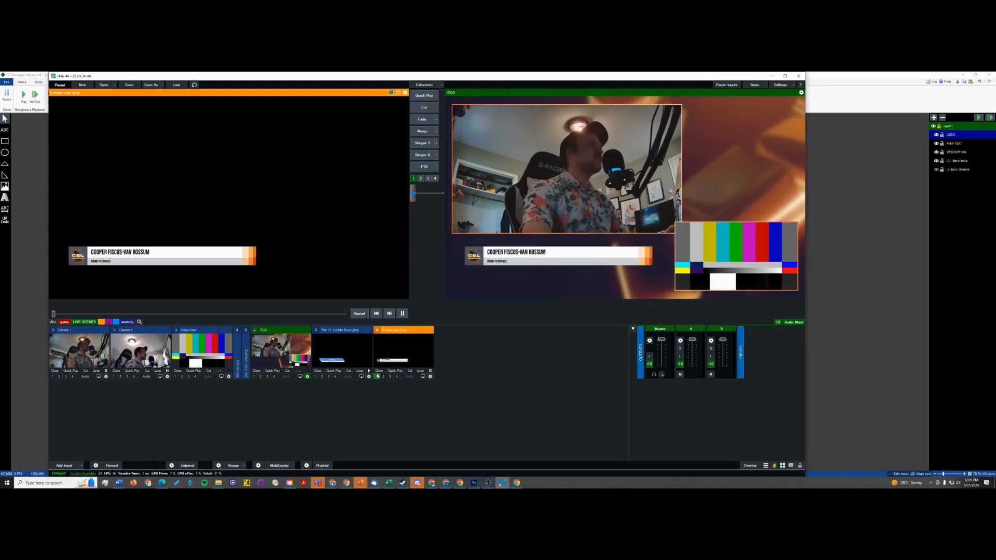
left_click(377, 376)
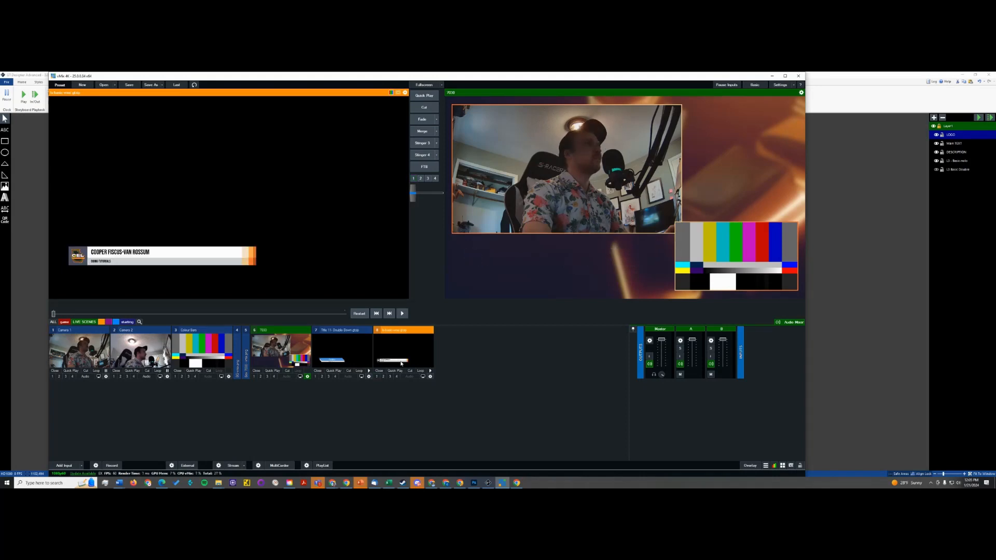
left_click(377, 376)
- Open the custom lower third's title editor, check its background image sources, and select the LOGO source
right_click(399, 348)
left_click(405, 350)
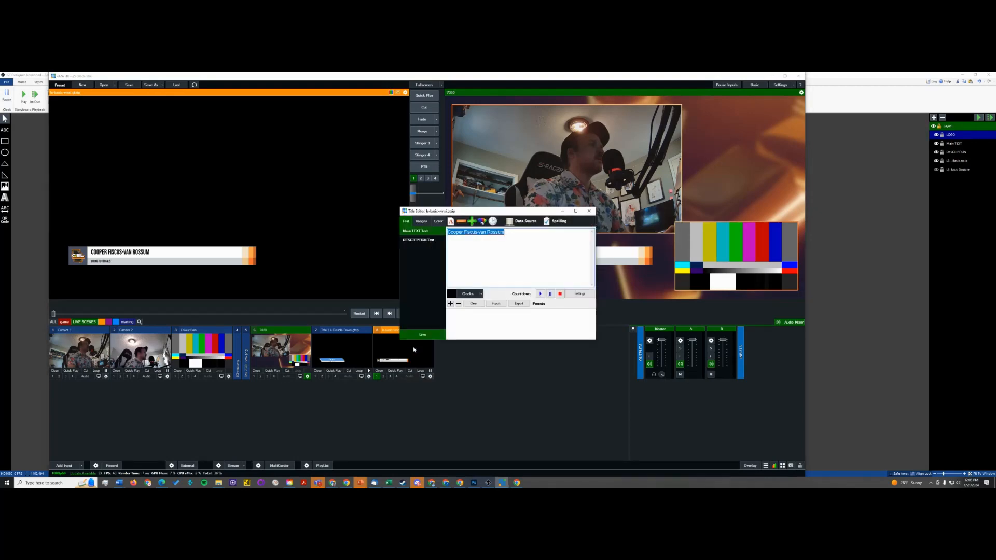
left_click(418, 221)
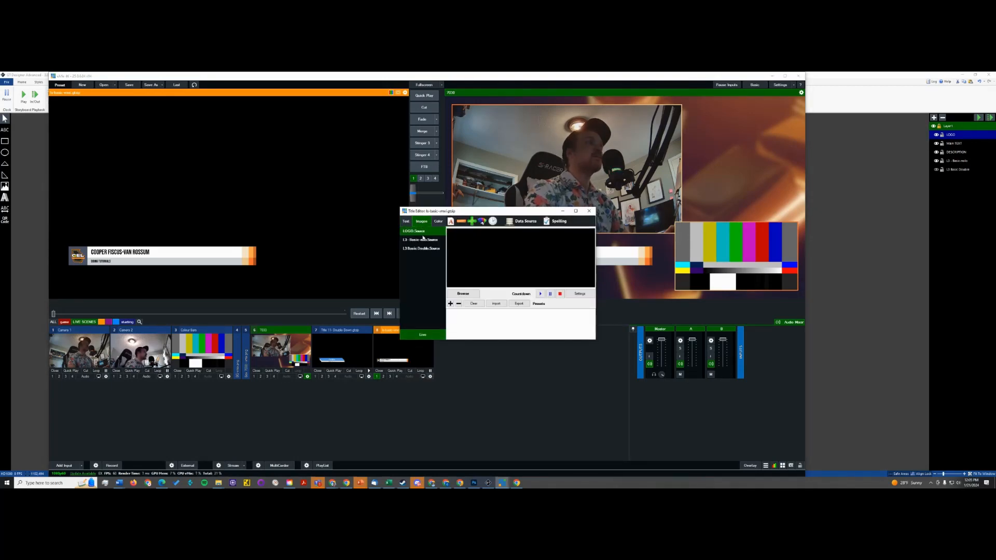
left_click(423, 240)
left_click(421, 249)
left_click(421, 232)
- Load the BG-vmix image from the building folder as the LOGO source and move the editor clear of the program output
left_click(470, 293)
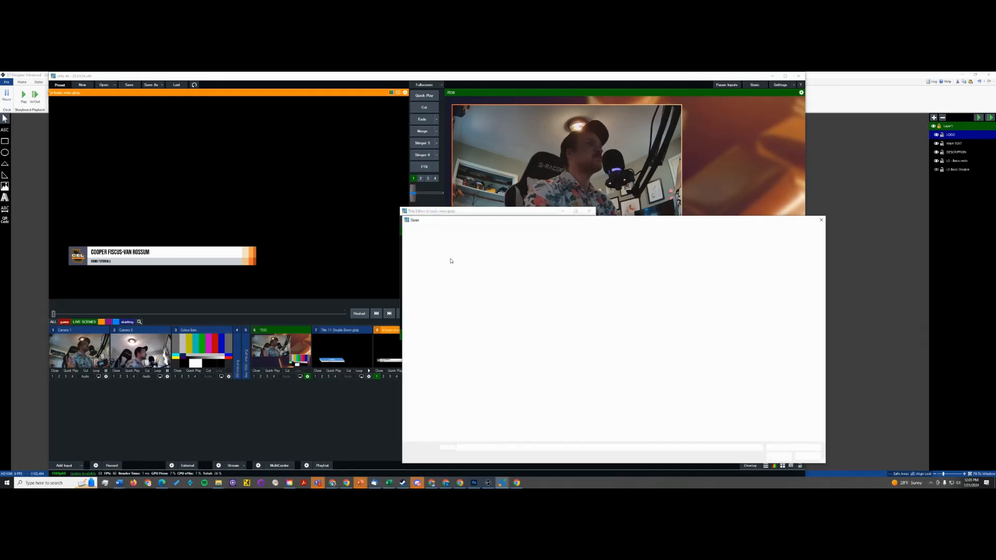
left_click(476, 265)
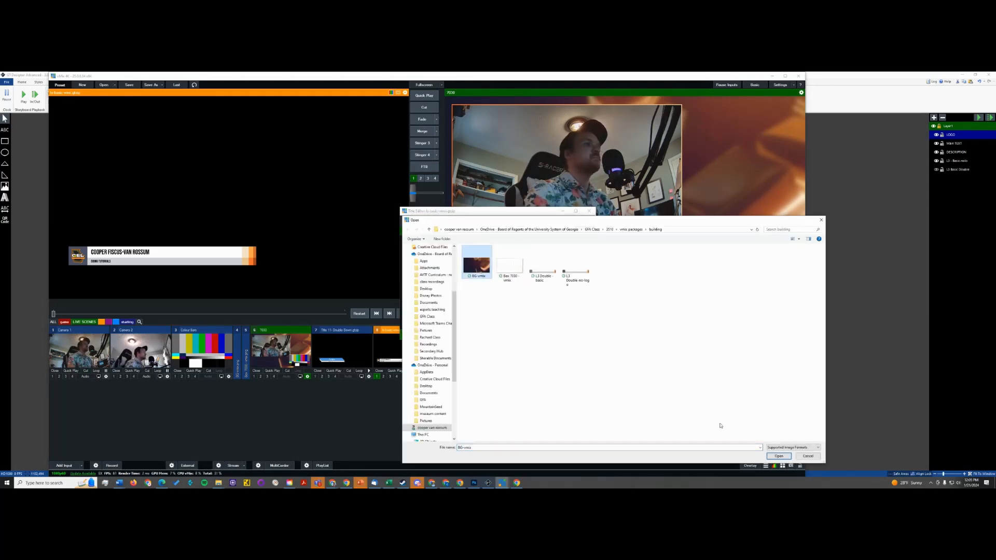
left_click(778, 456)
left_click_drag(500, 213, 579, 306)
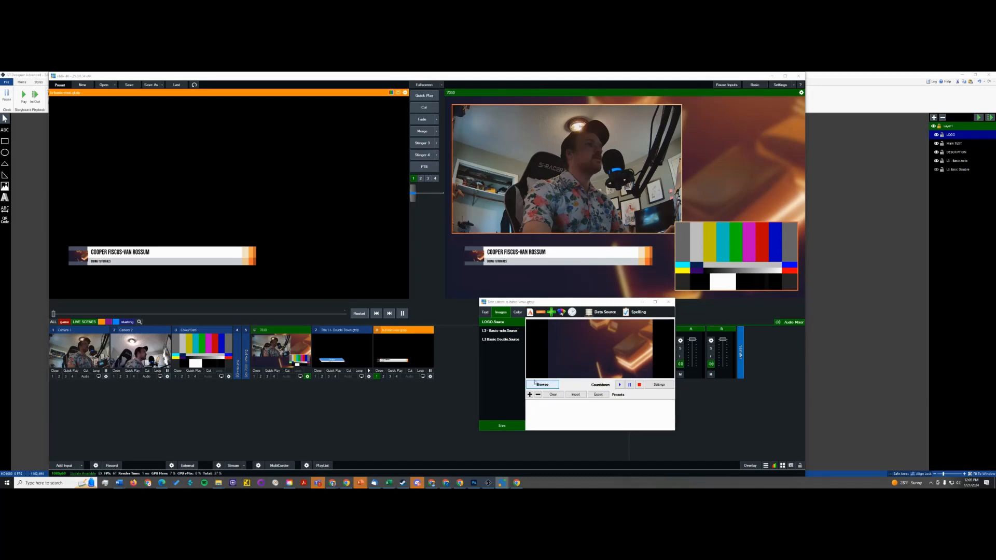
- Replace the LOGO source with the Georgia Film Academy logo from the GEL graphics folder, and view the L3 - Basic-nolo source
left_click(542, 384)
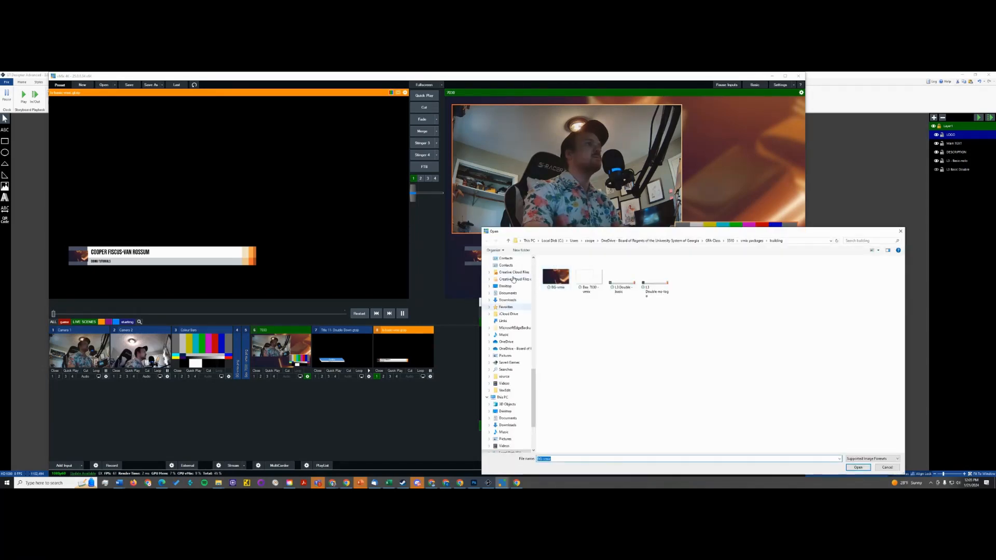
scroll(511, 280, "up", 8)
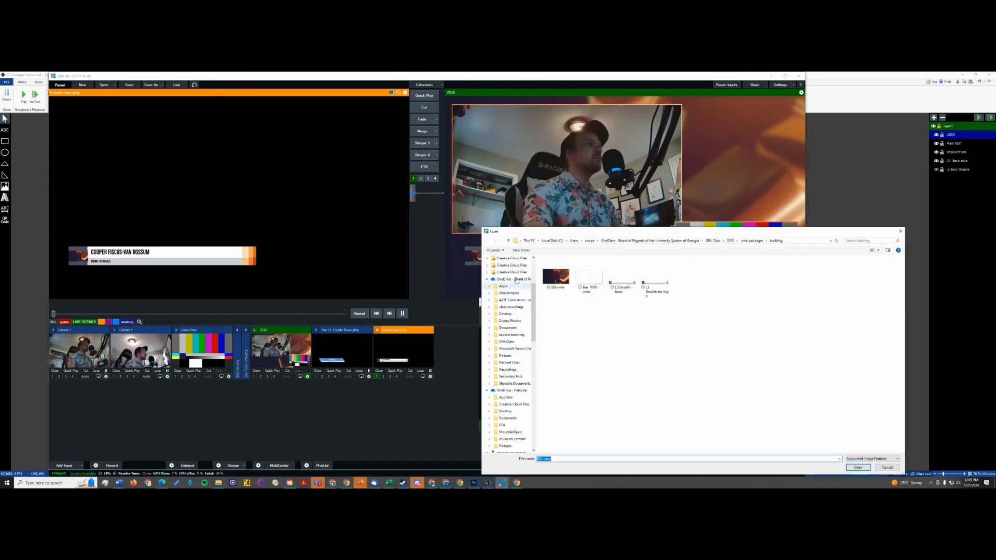
left_click(499, 282)
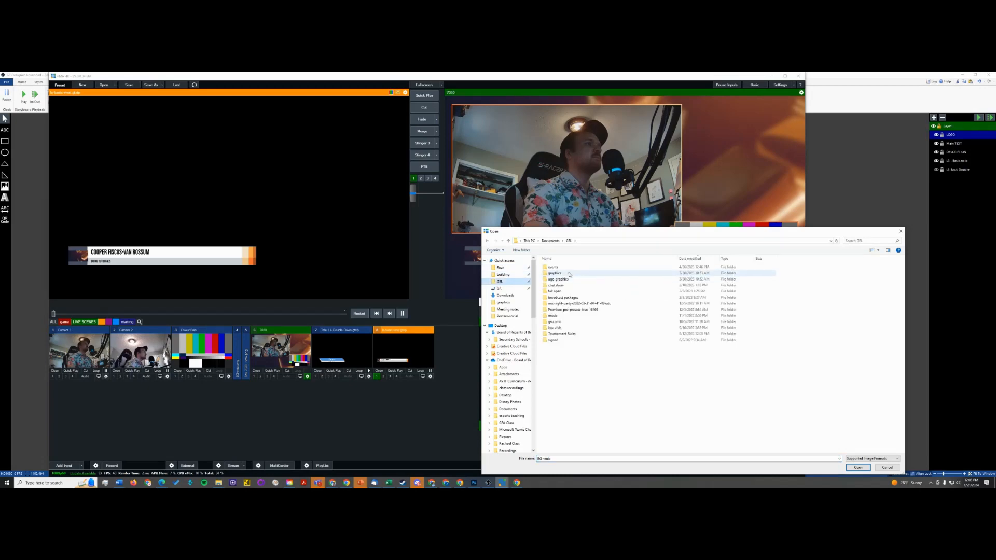
double_click(571, 292)
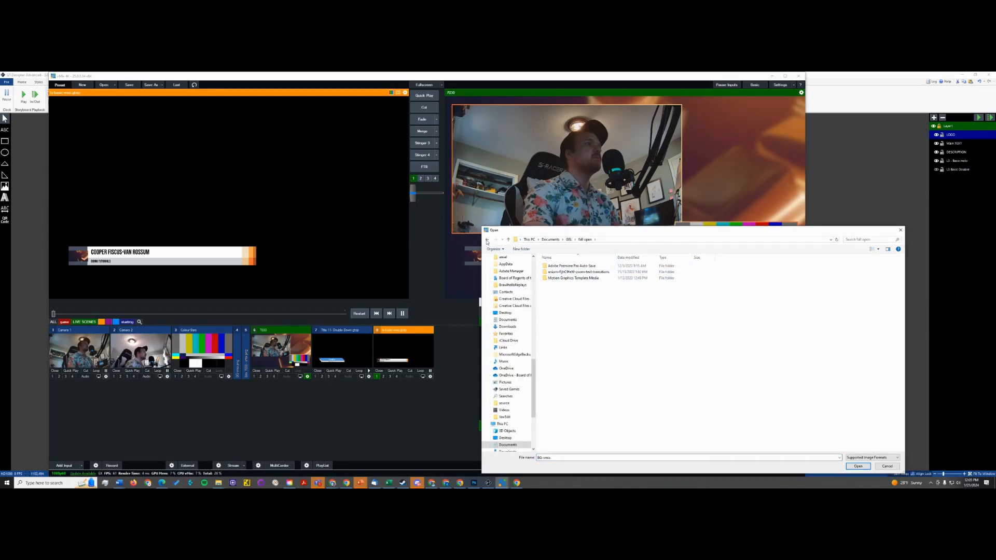
key("BackSpace")
double_click(563, 273)
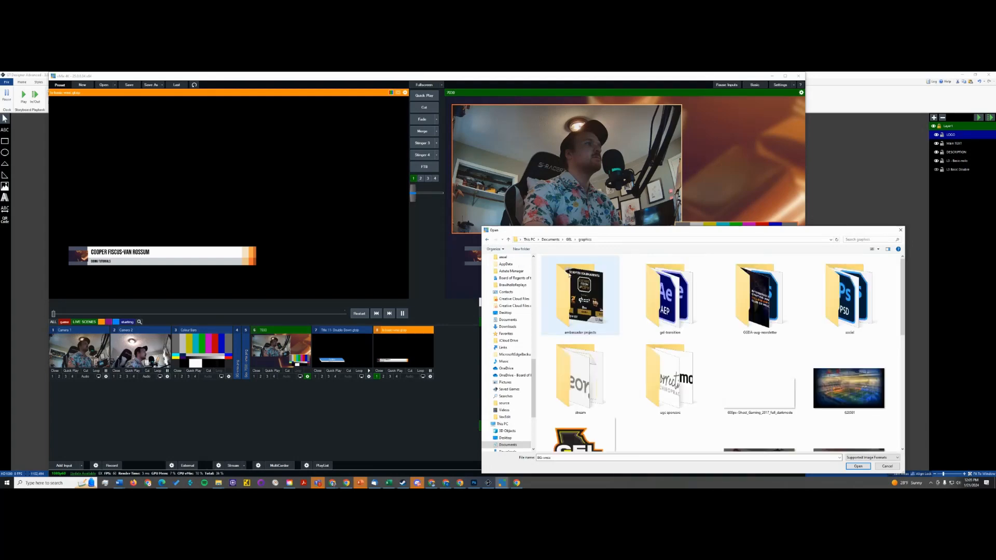
scroll(769, 333, "down", 5)
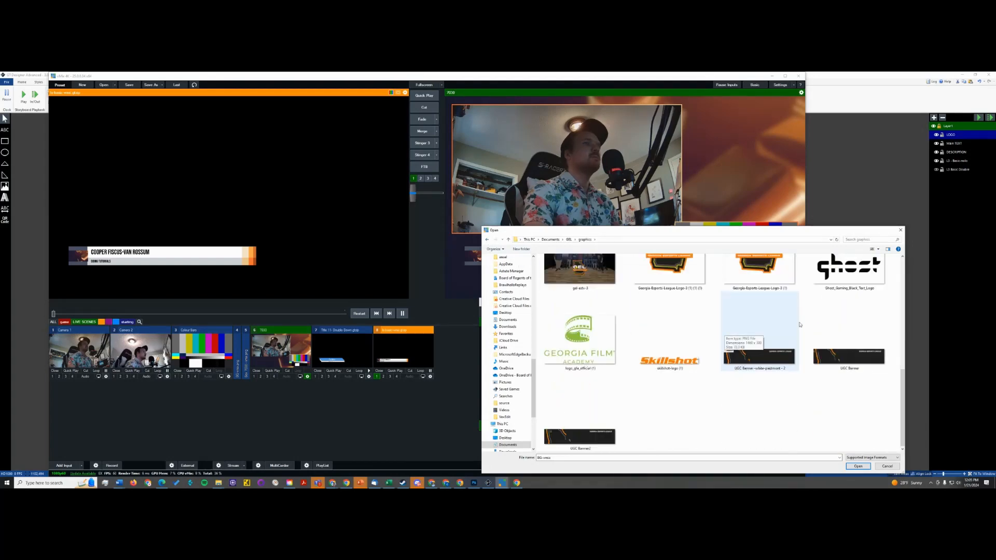
double_click(573, 352)
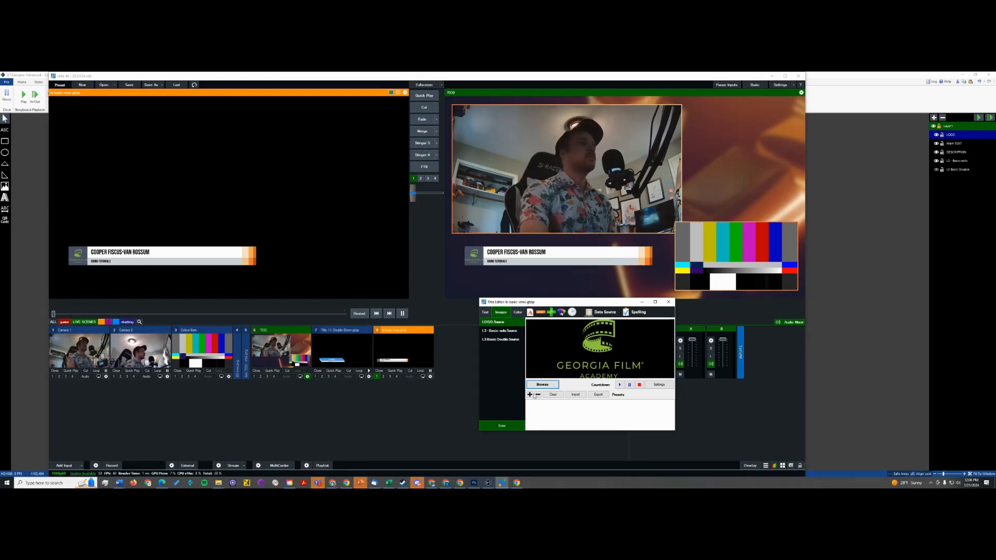
left_click(511, 333)
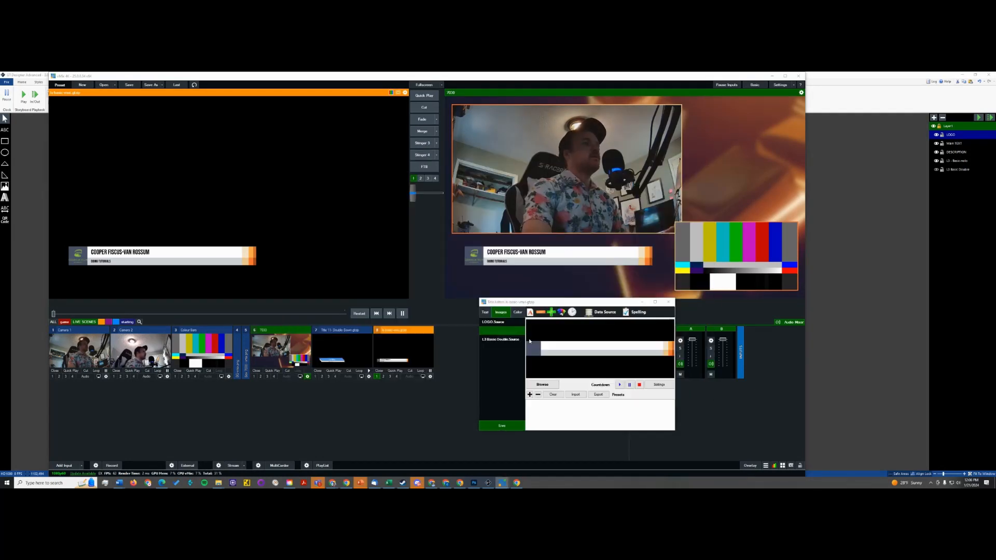
- Switch to GT Title Designer, cut the L3 - Basic-nolo background image, and undo the cut
key("alt+Tab")
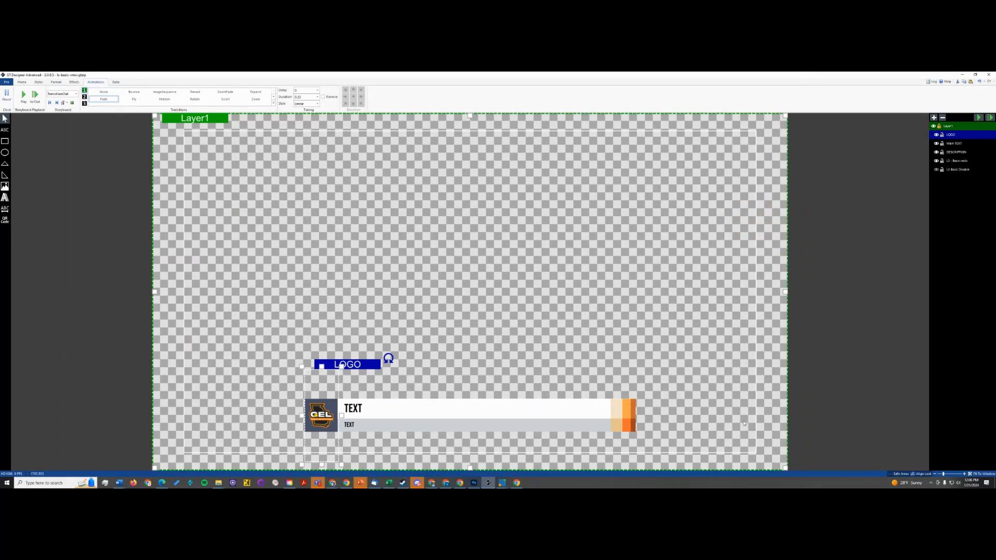
left_click(618, 409)
right_click(608, 398)
left_click(620, 415)
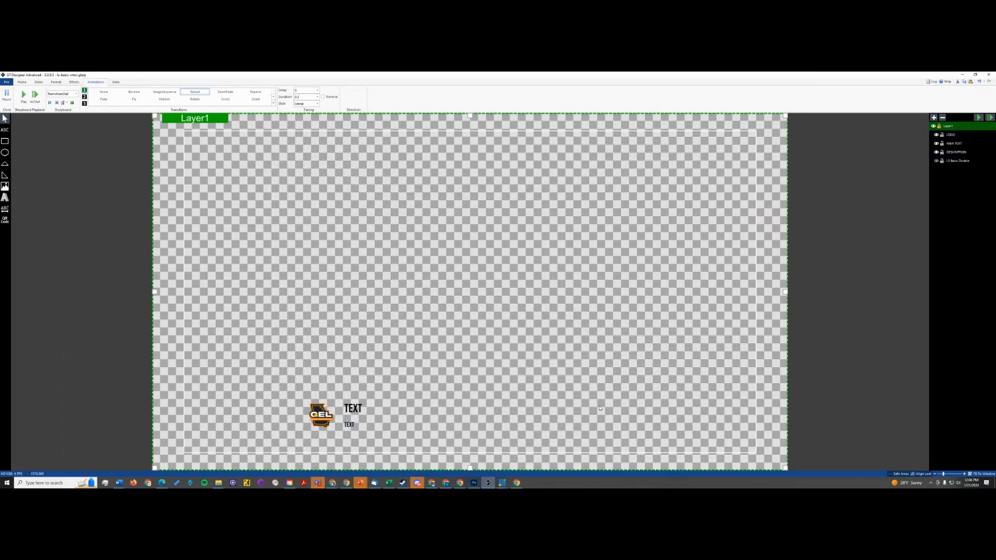
key("ctrl+z")
right_click(632, 406)
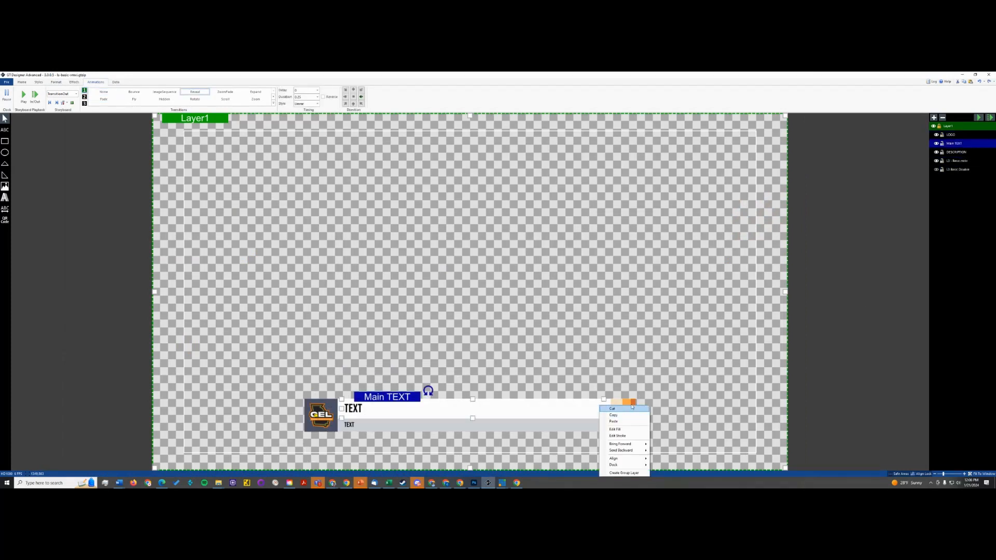
left_click(360, 272)
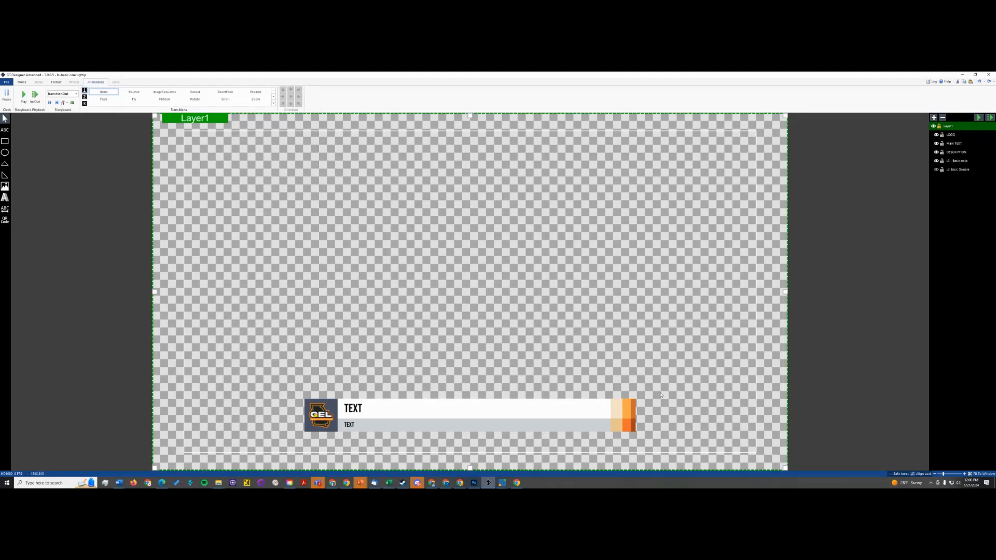
- Mark the L3 - Basic-nolo background image as hidden in its data options
left_click(958, 169)
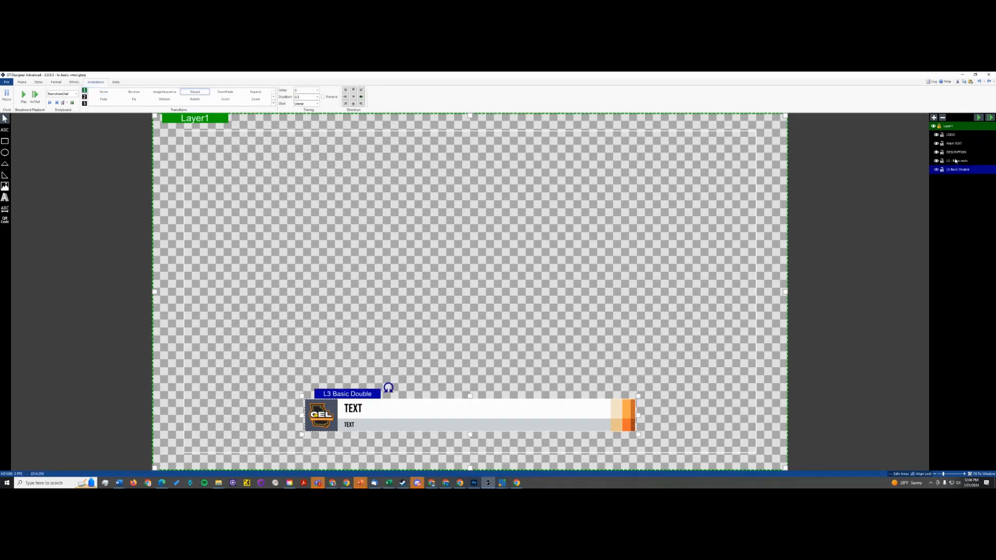
left_click(956, 162)
left_click(21, 82)
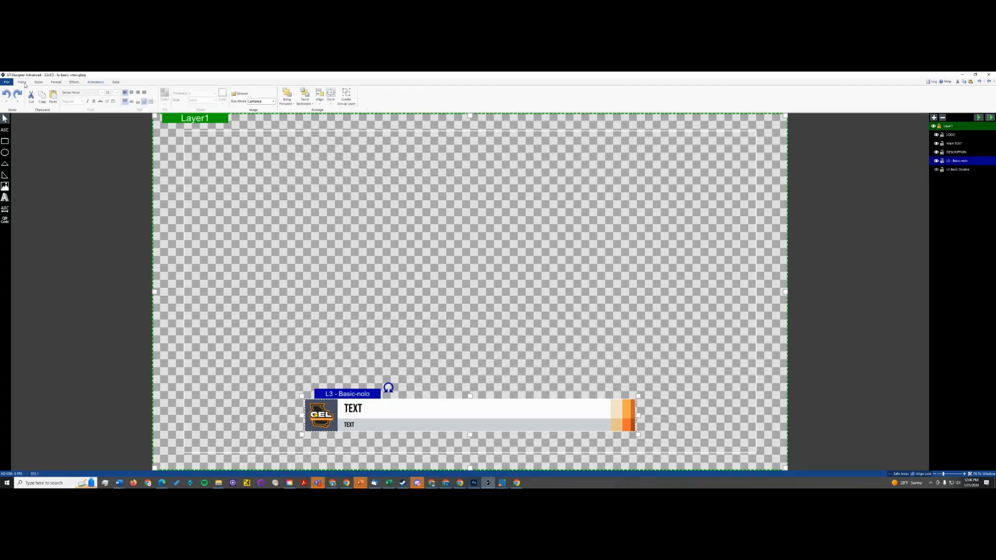
scroll(74, 85, "down", 5)
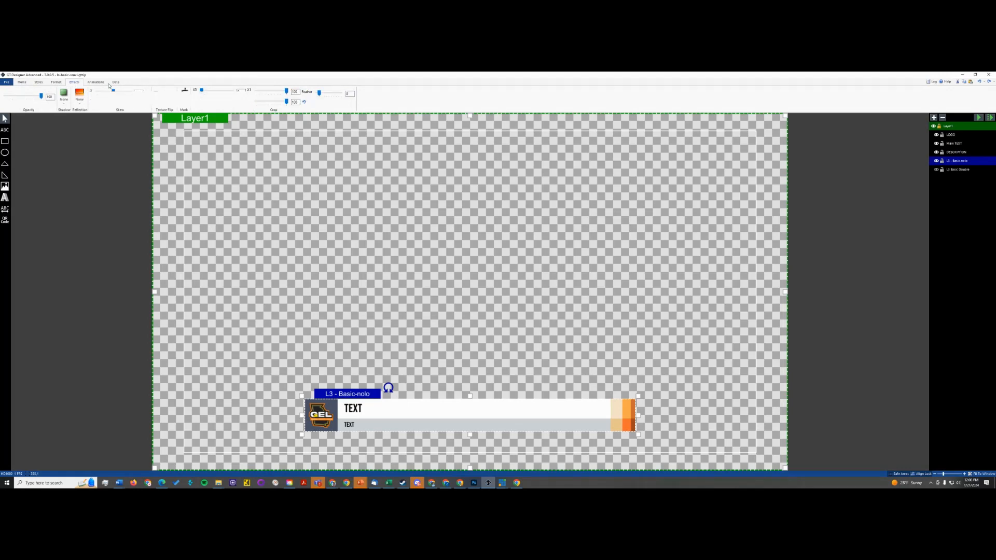
left_click(4, 91)
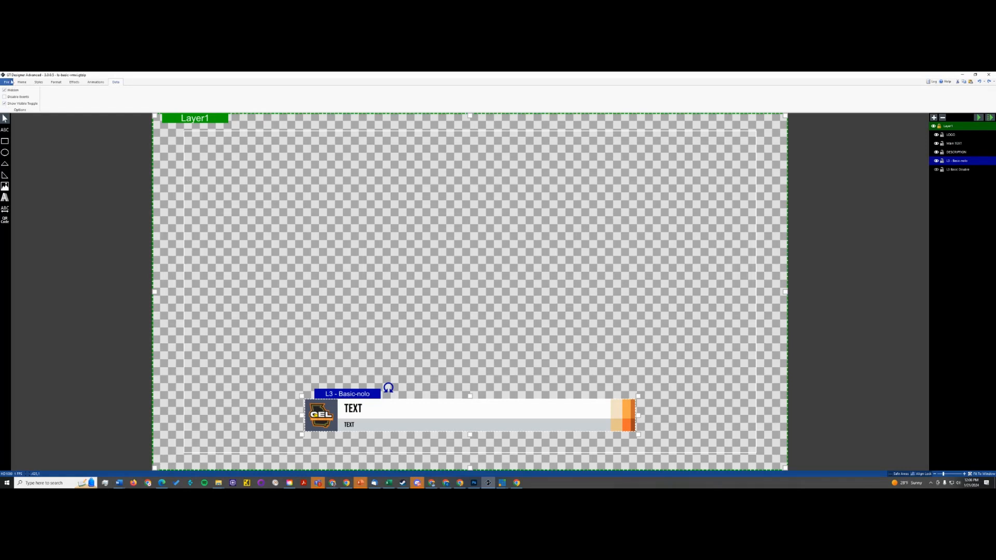
- Save the title over the existing gtzip file in the building folder
left_click(8, 82)
left_click(18, 126)
left_click(171, 150)
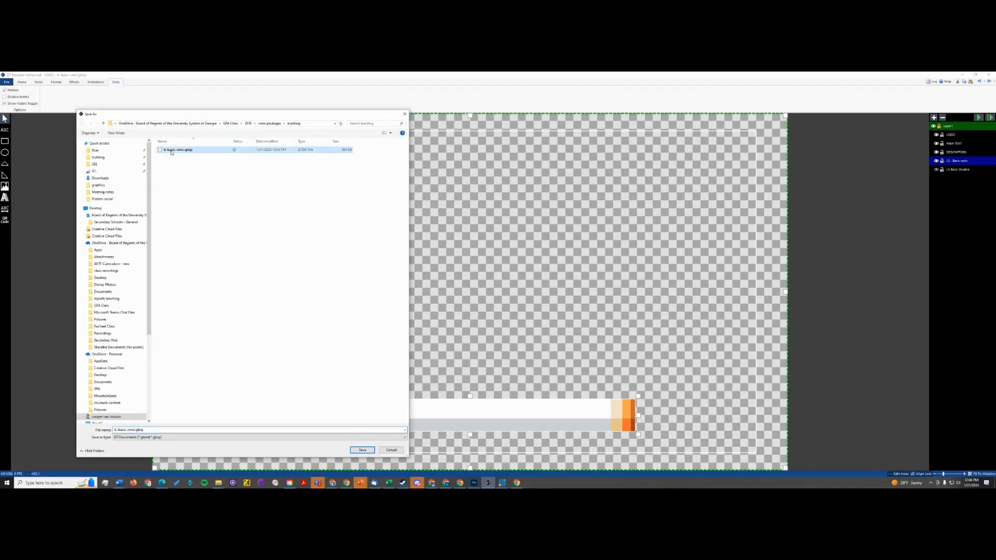
left_click(361, 450)
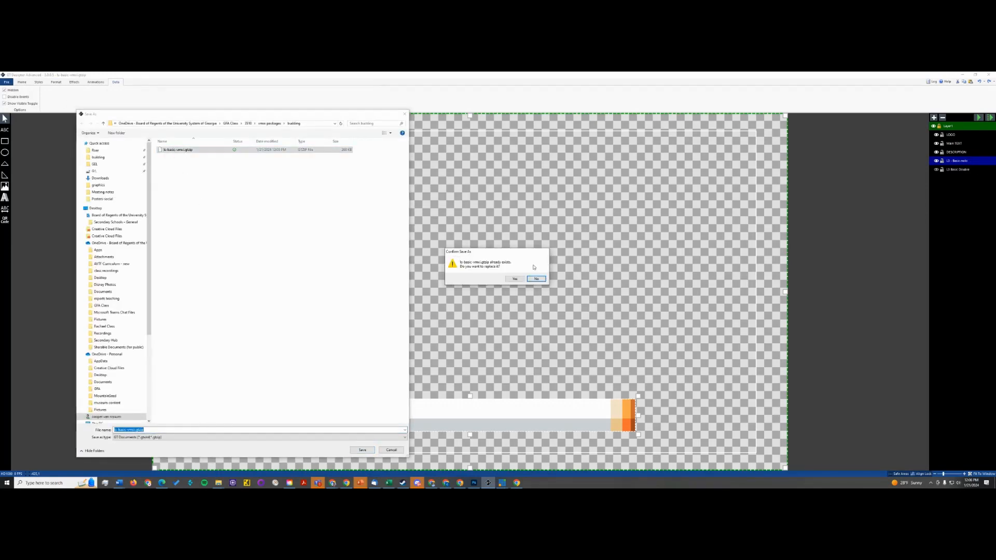
left_click(514, 279)
- Switch to vMix, close the open title editor, and reload the custom lower third input
left_click(488, 482)
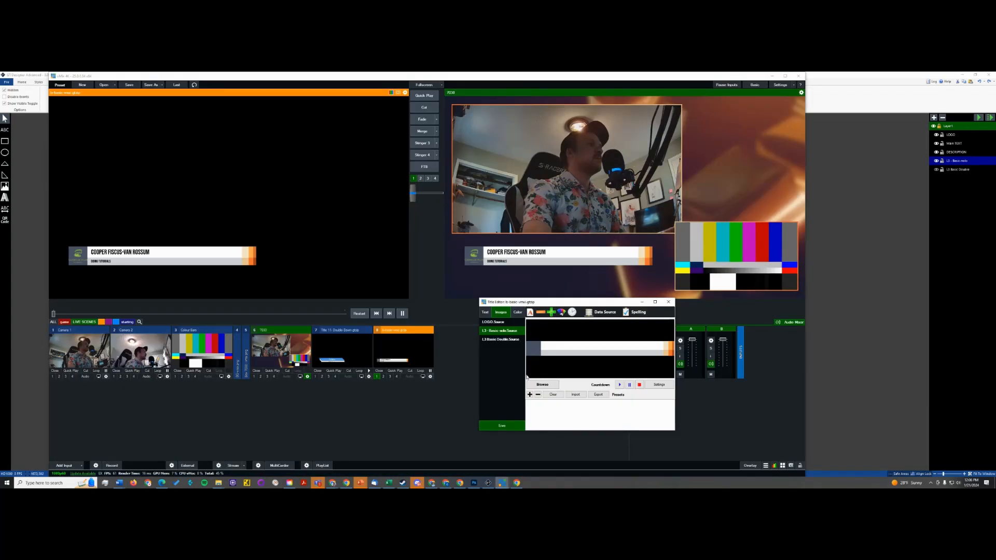
left_click(668, 301)
right_click(406, 357)
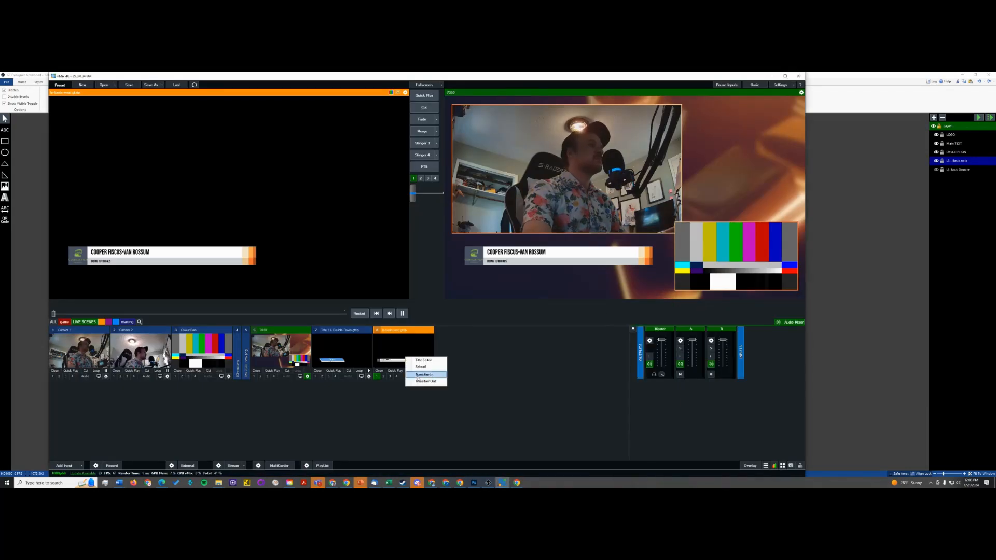
left_click(420, 367)
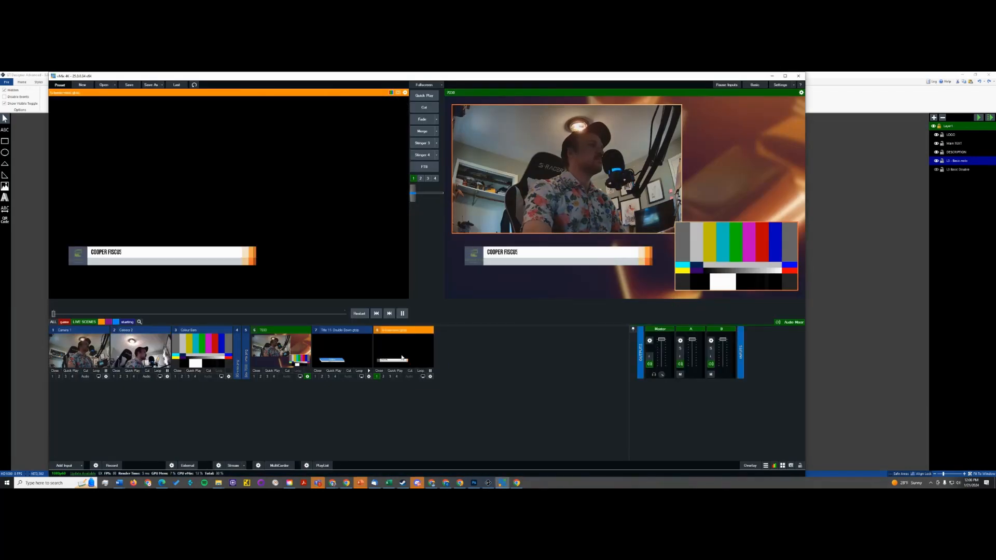
- Check which image sources the reloaded lower third offers in its title editor, and close the editor
right_click(400, 352)
left_click(423, 352)
left_click(421, 221)
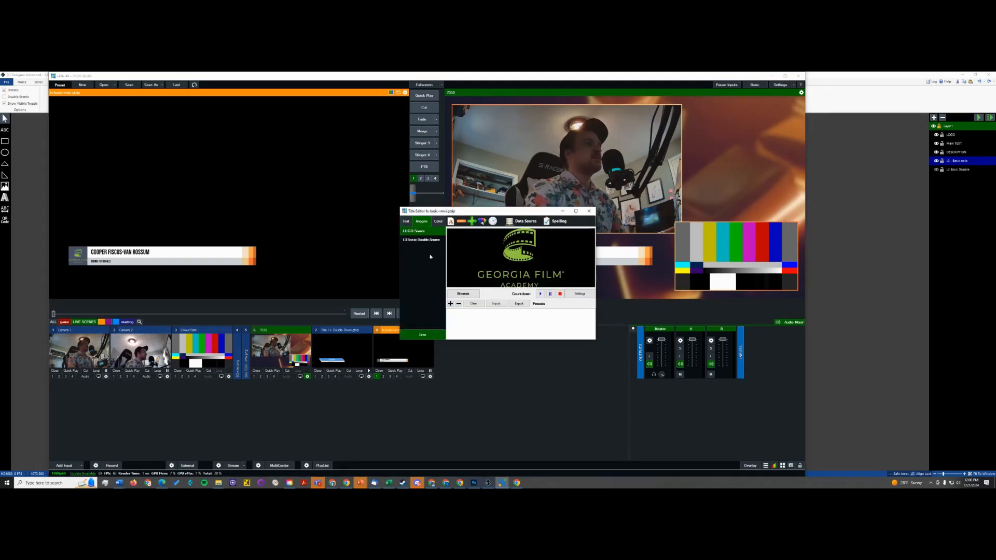
left_click(588, 211)
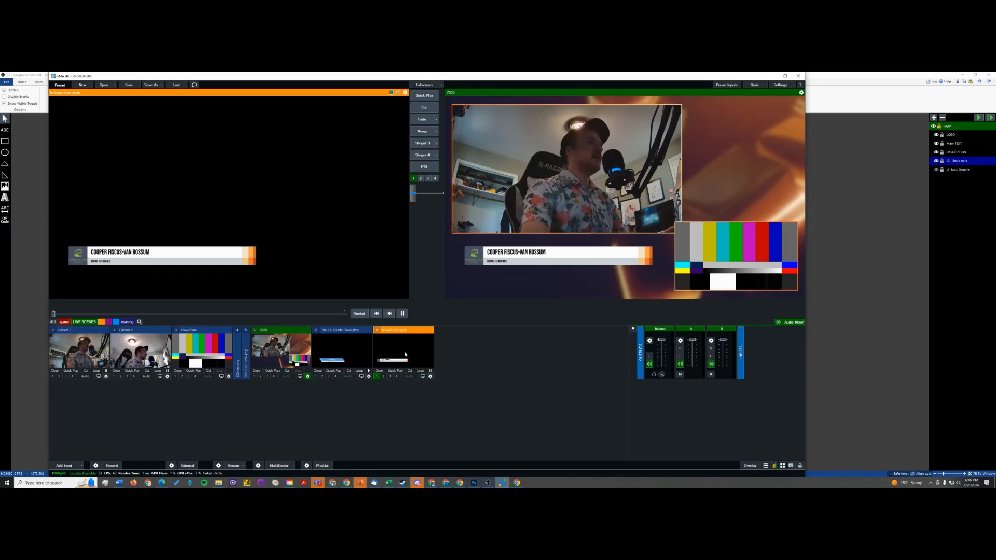
- Compare the Double Down title with the custom lower third in preview, and view the lower third artwork in Photoshop
left_click(342, 344)
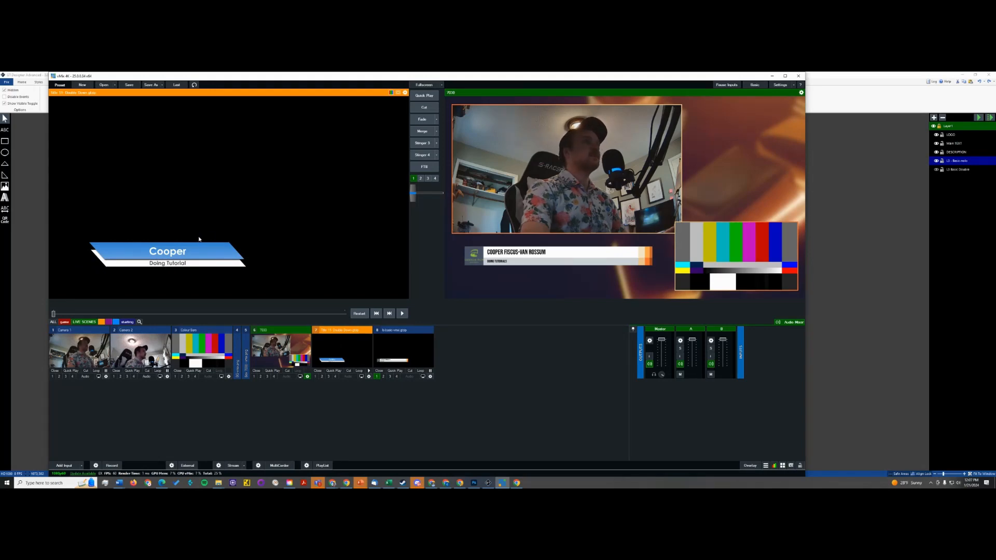
left_click(395, 344)
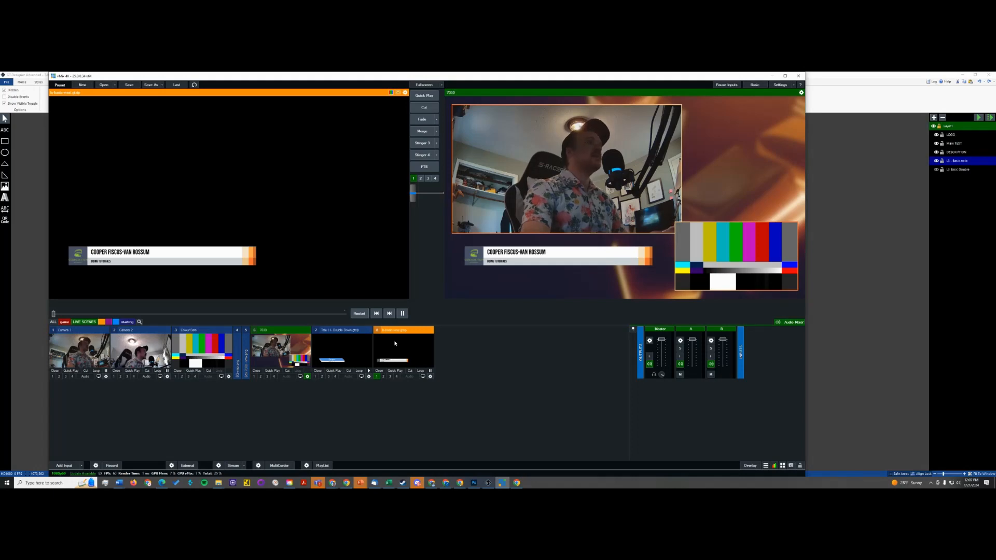
left_click(488, 482)
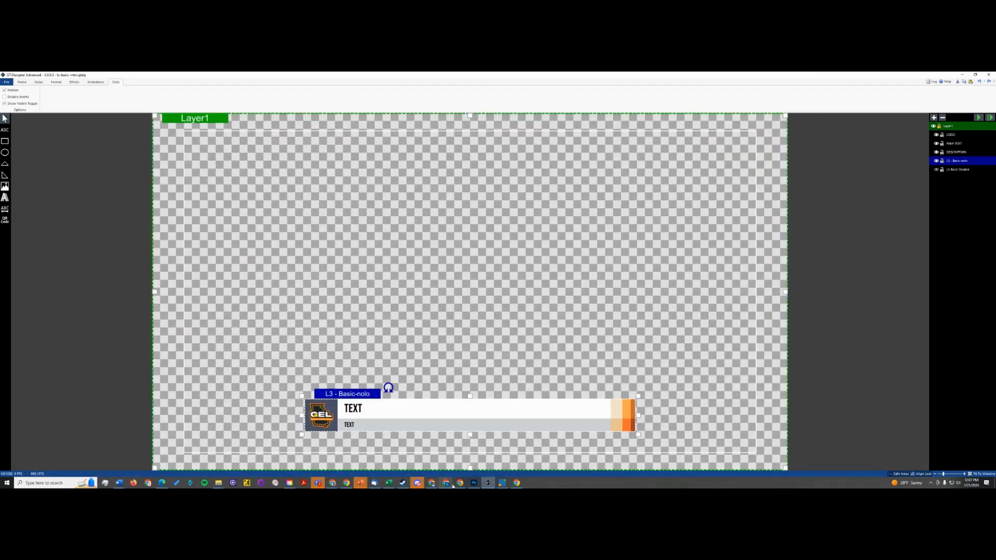
left_click(474, 483)
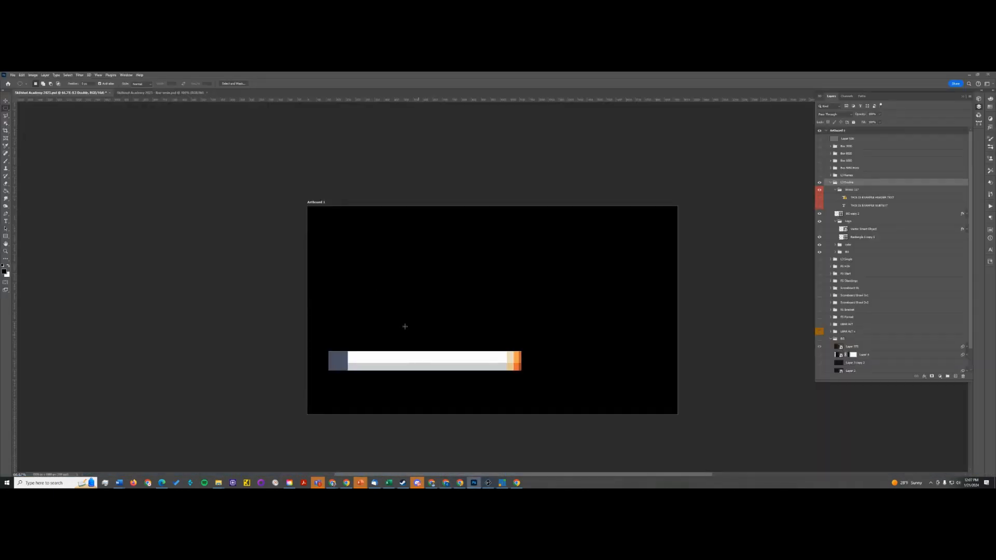
key("alt+Tab")
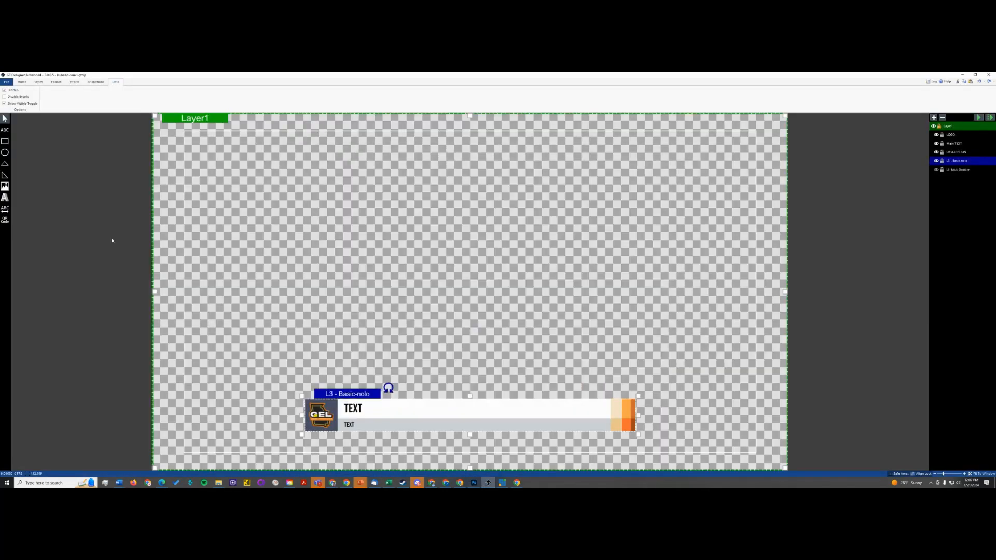
- Draw a wide trial rectangle above the lower third in GT Title Designer and delete it
left_click(5, 141)
left_click_drag(223, 239, 540, 321)
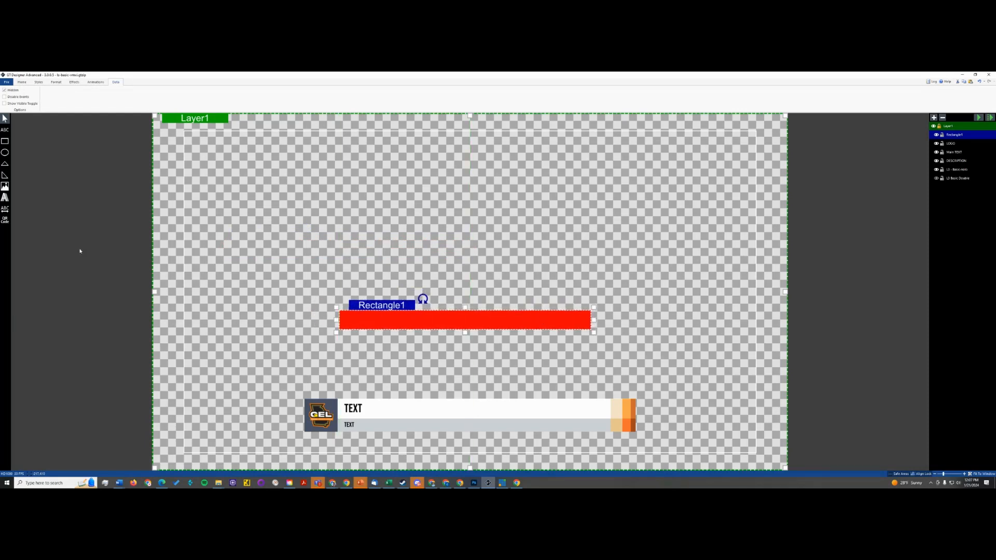
key("Delete")
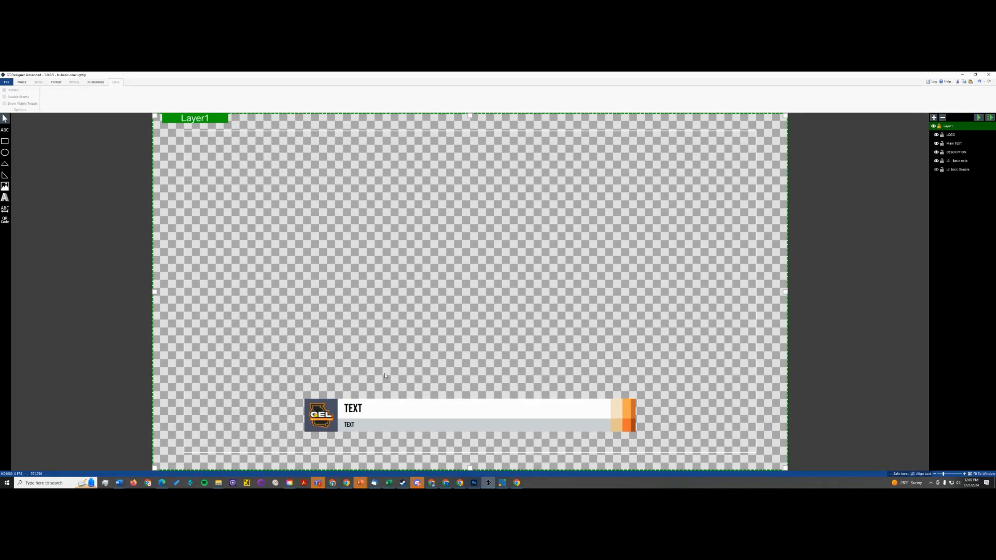
- Review the lower third artwork in Photoshop and switch back to vMix to view the finished lower third over the program
key("alt+Tab")
key("alt+Tab")
key("alt+Tab")
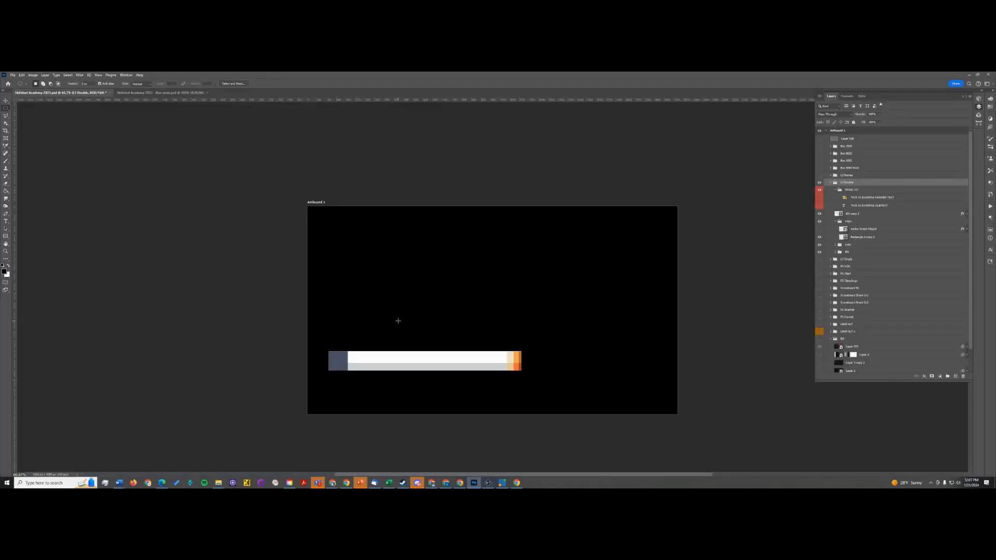
key("alt+Tab")
left_click(334, 377)
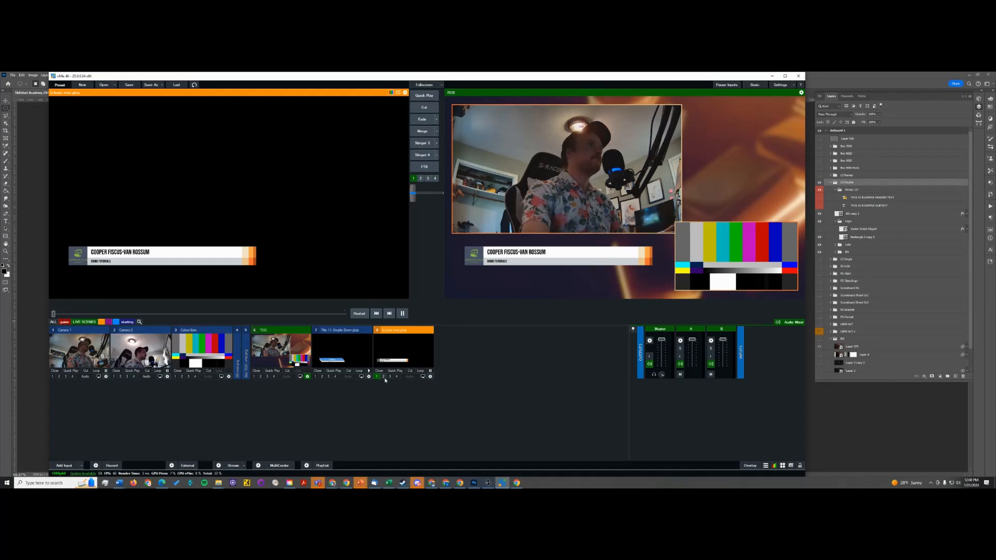
key("alt+Tab")
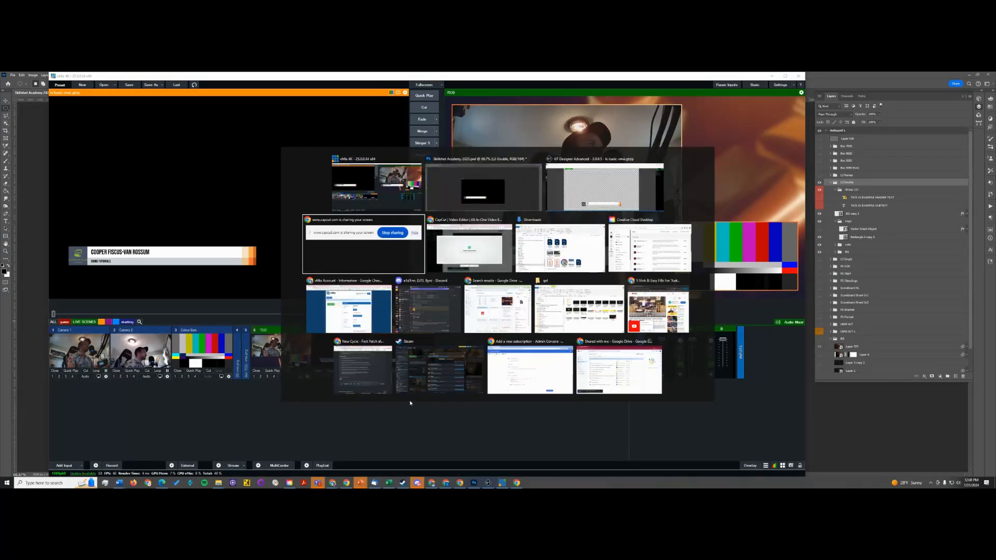